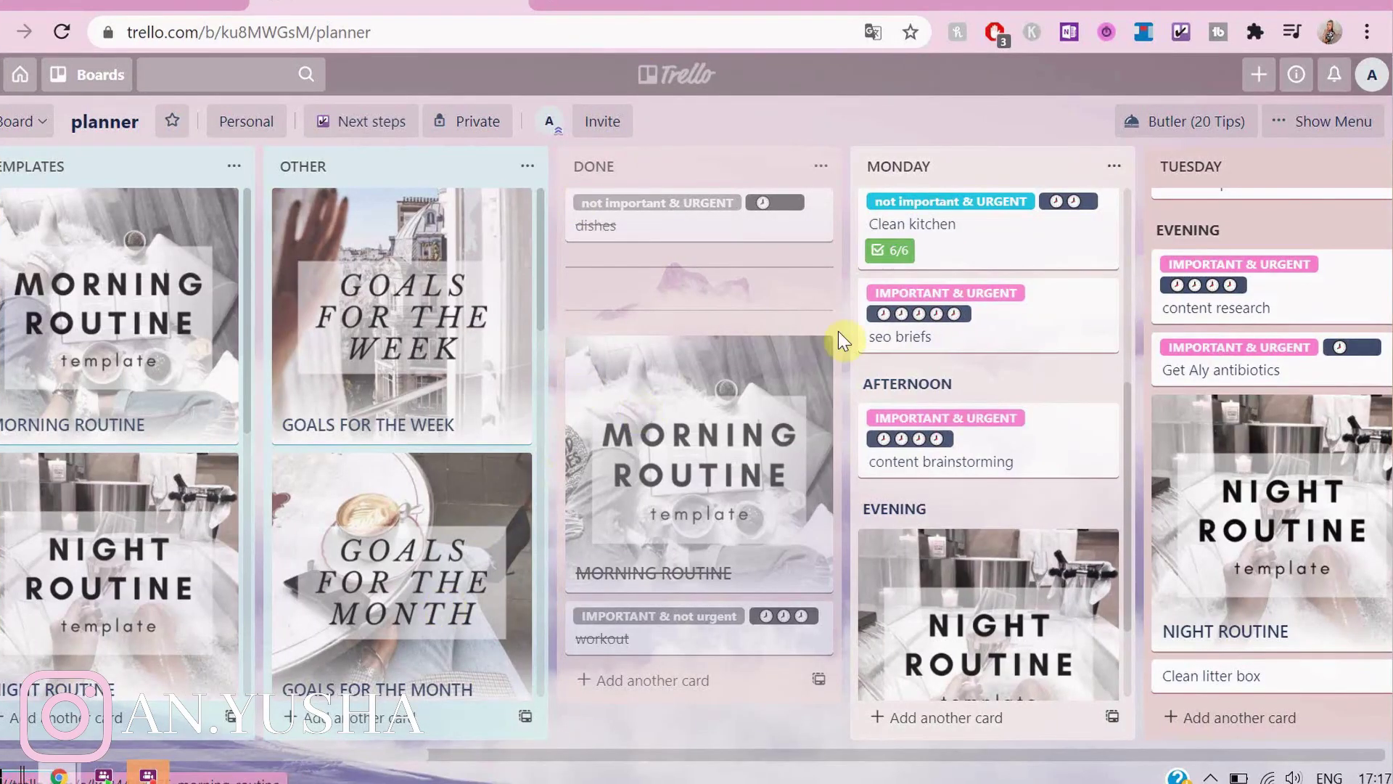
- Search the board's Power-Ups for streak and open the Streak - habit tracker details
click(1304, 118)
click(1124, 544)
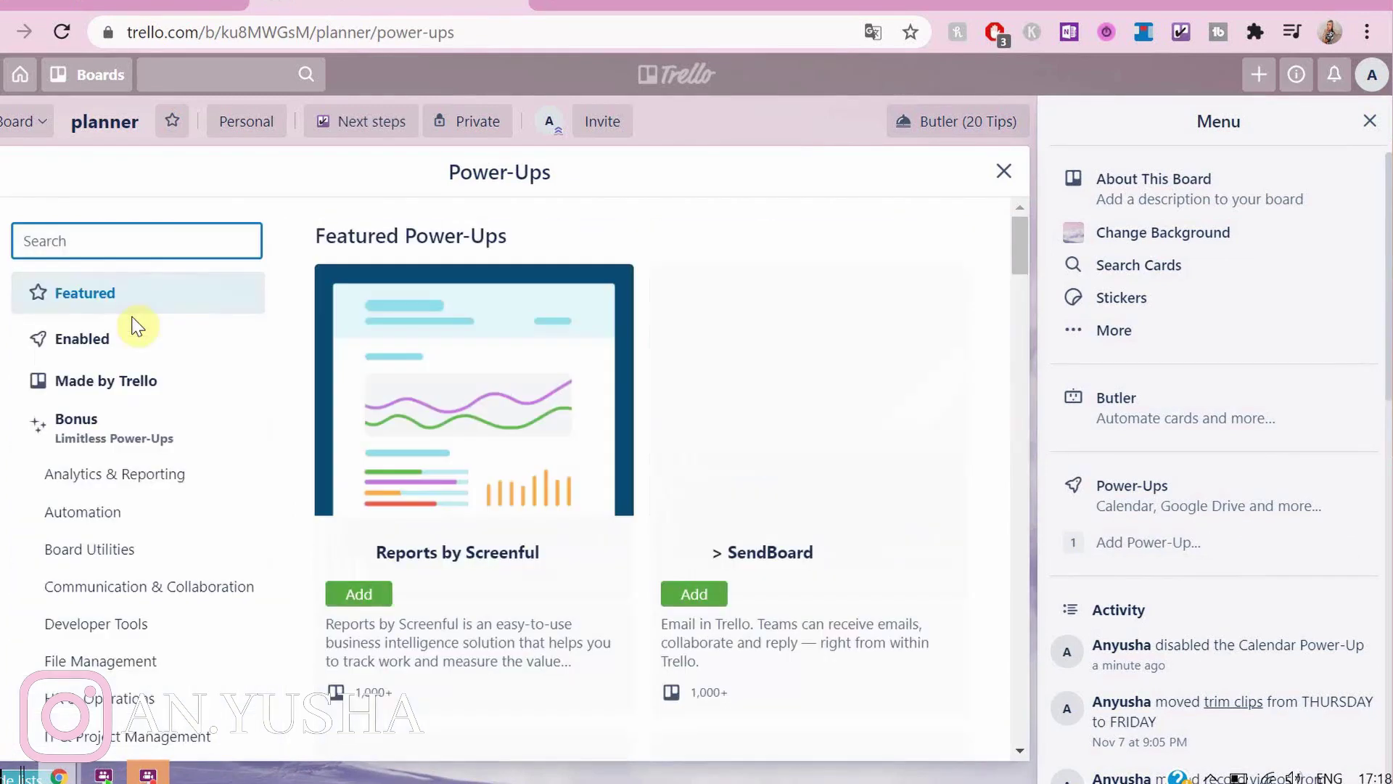
click(137, 243)
text(str)
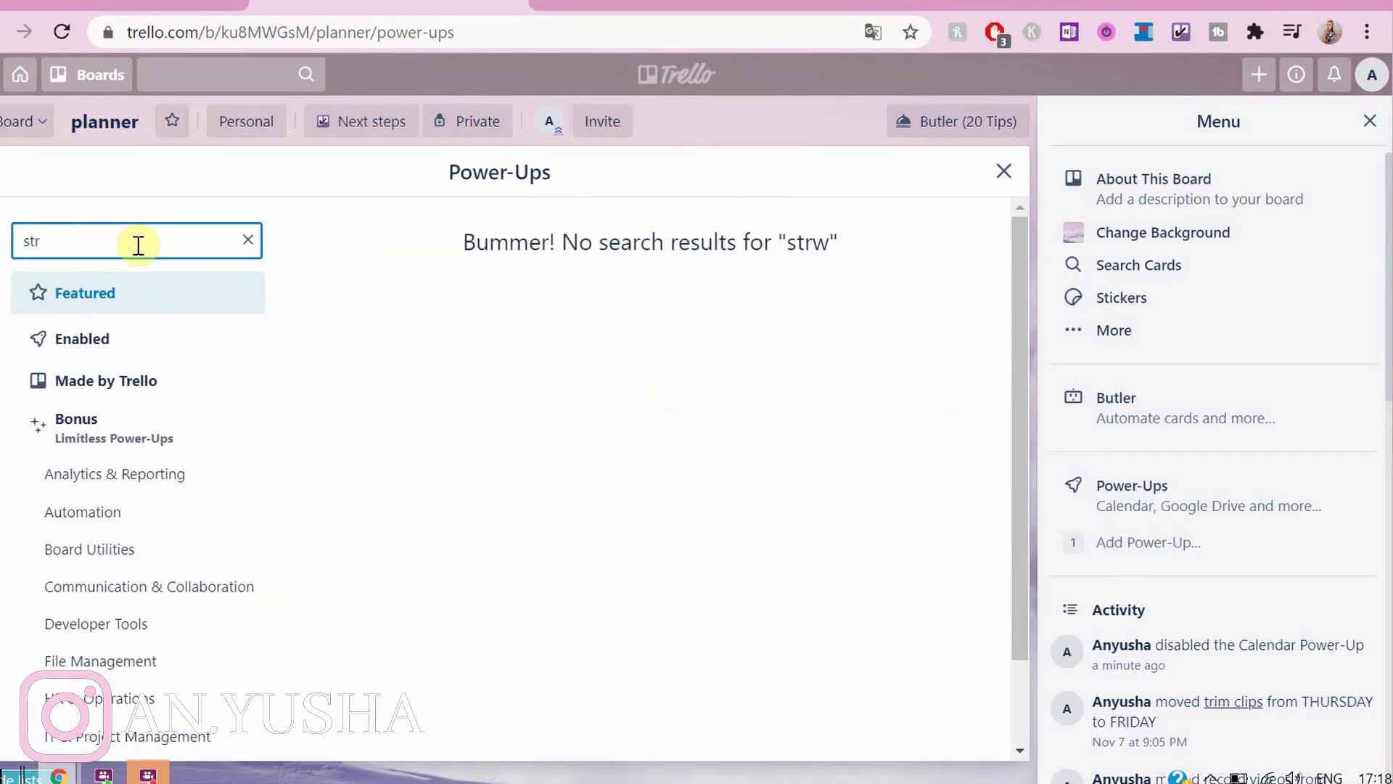
text(weak)
click(458, 288)
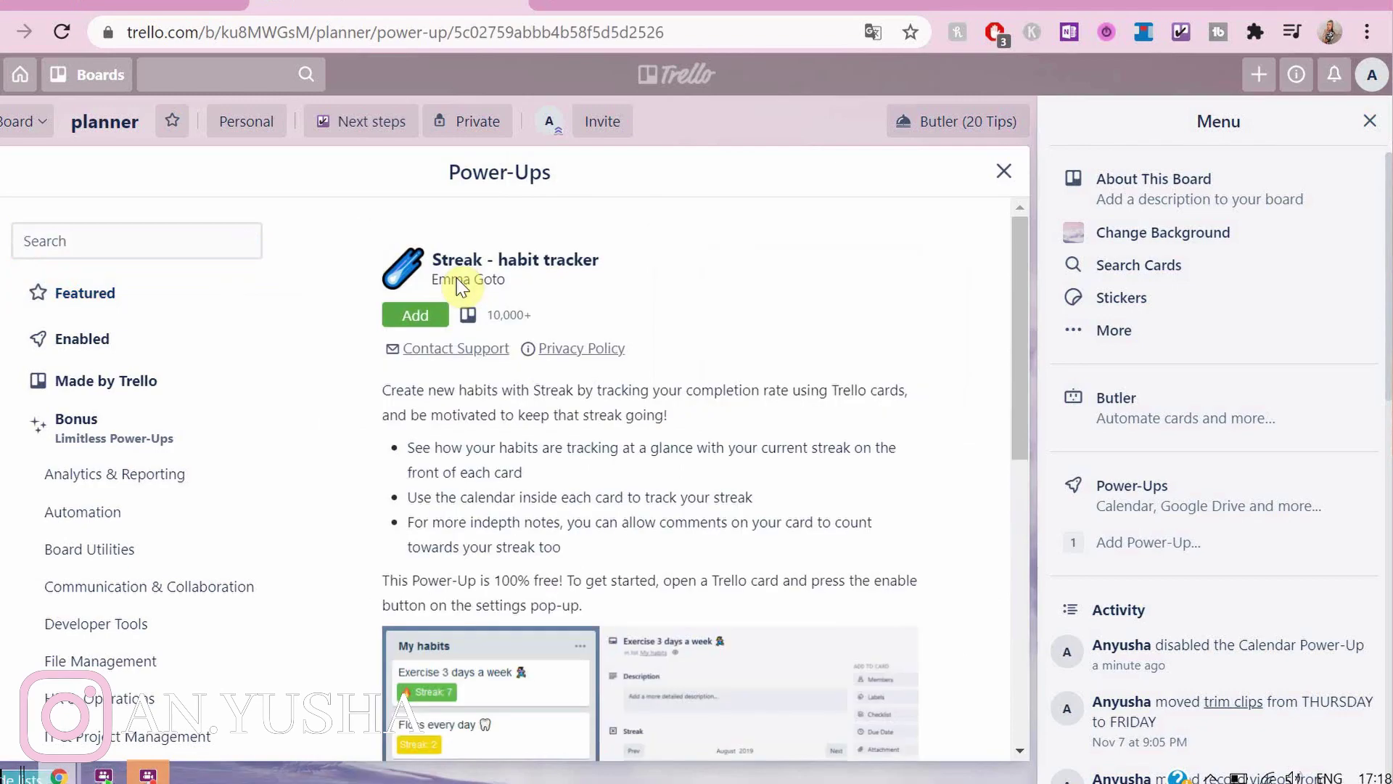
- Add the Streak - habit tracker Power-Up to the planner board, look through its description and return to the board
click(427, 315)
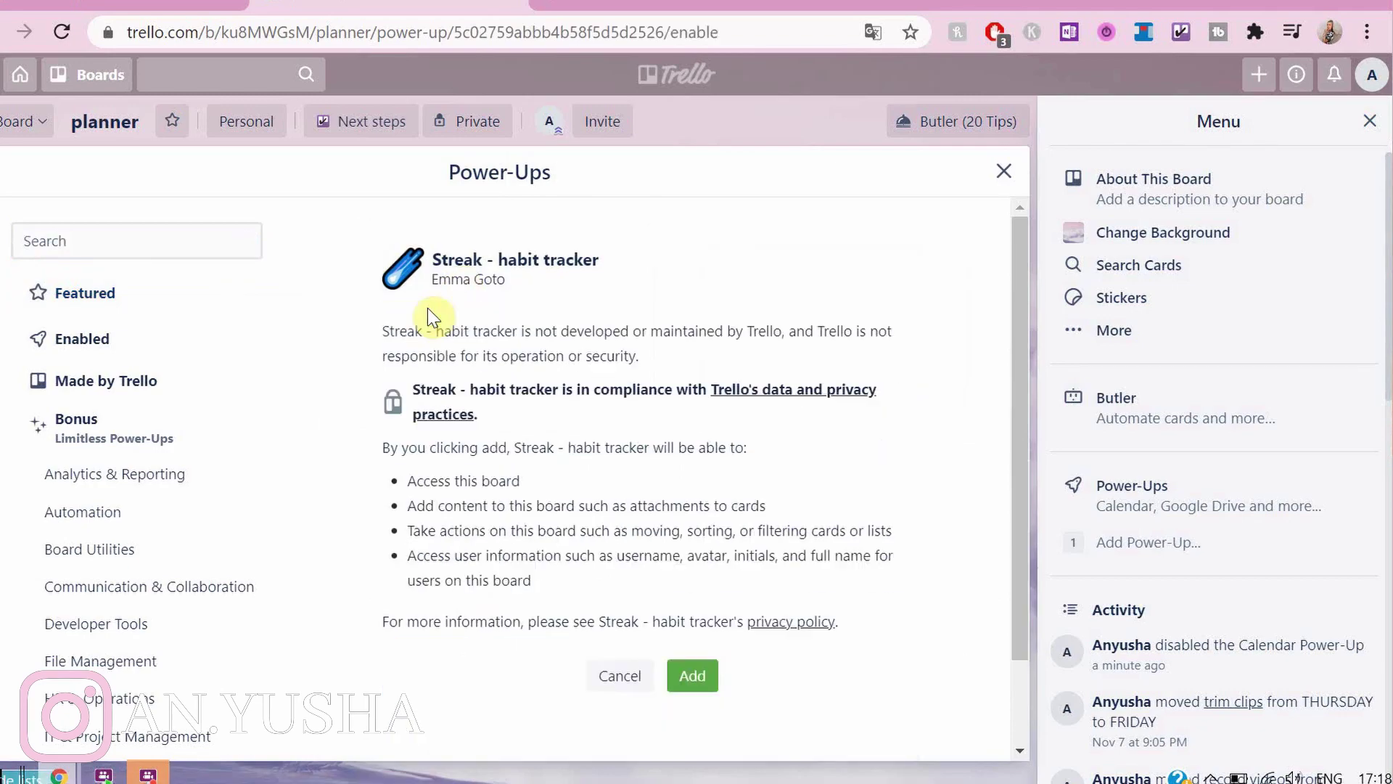
click(686, 672)
scroll(686, 673, down, 3)
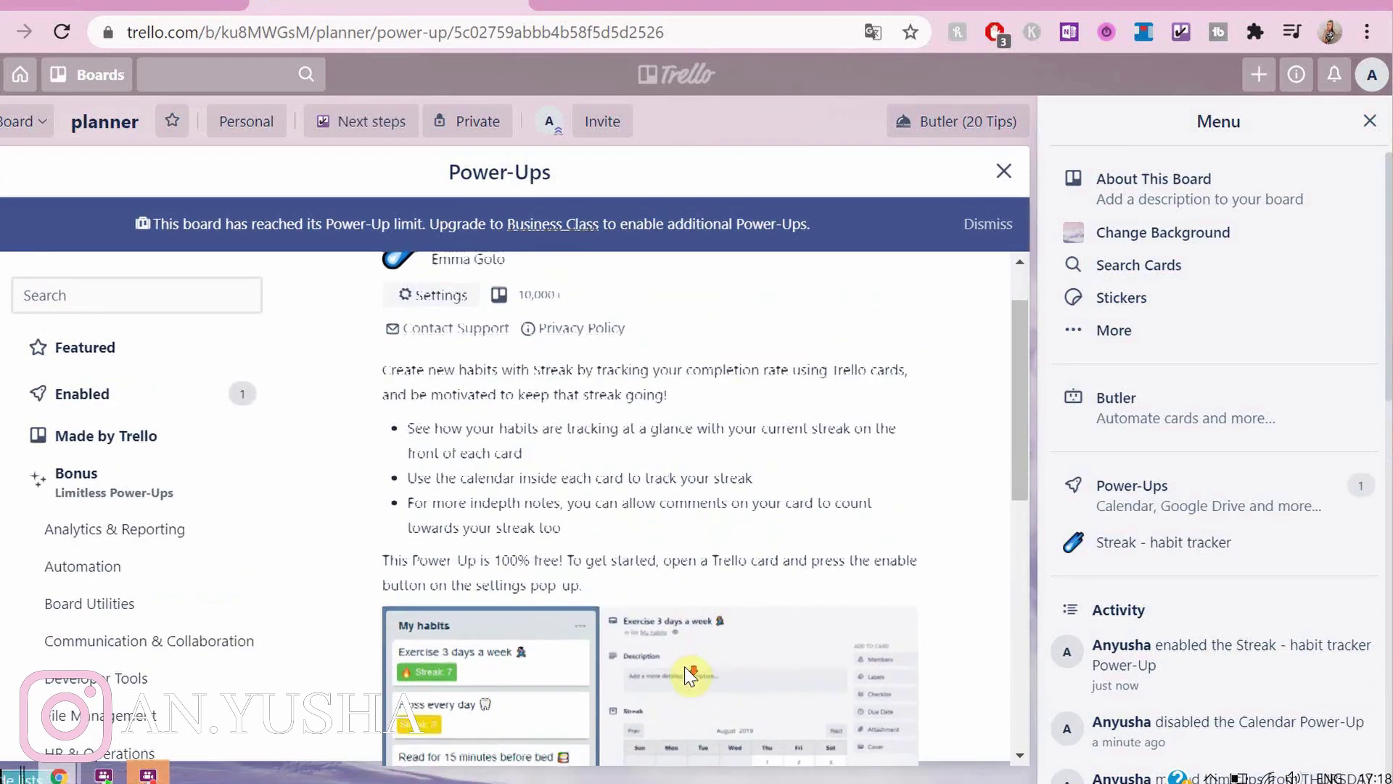
scroll(685, 666, down, 5)
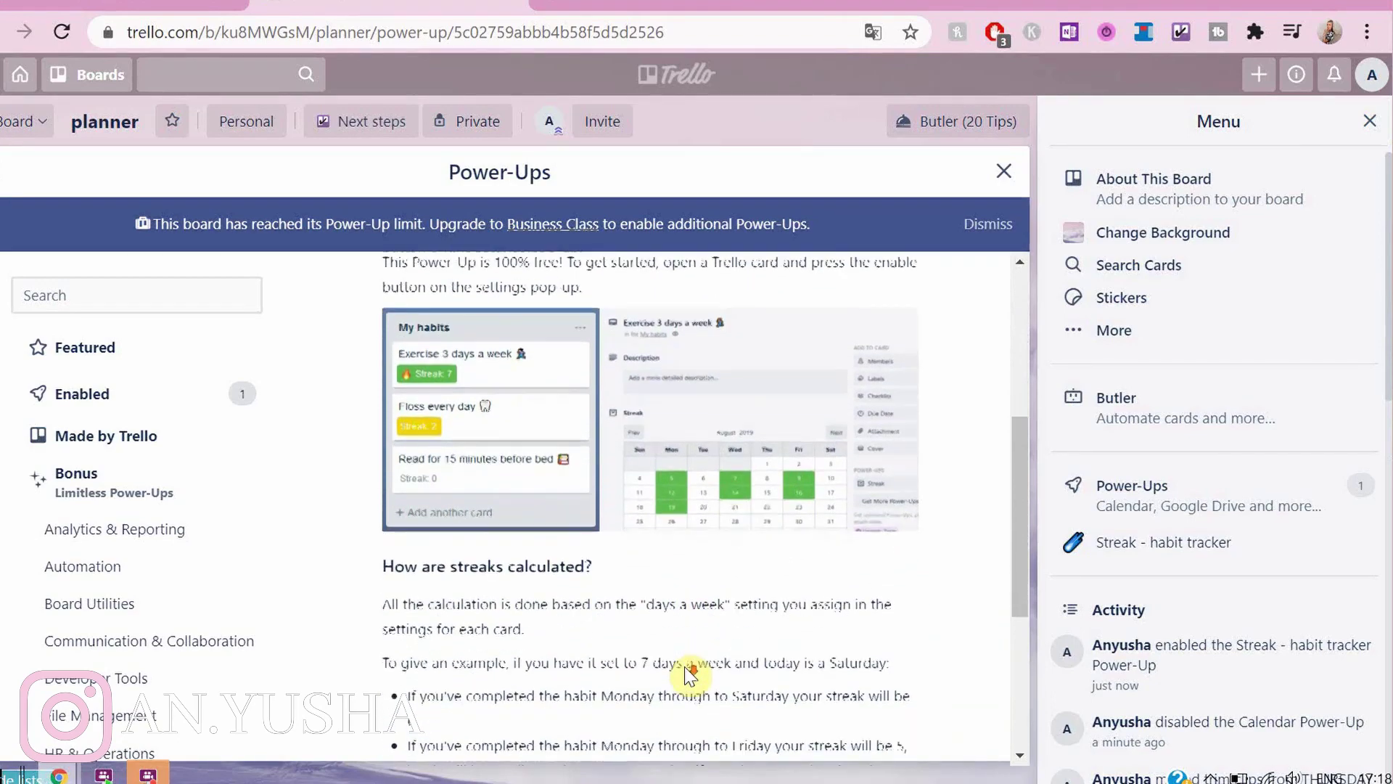
scroll(689, 675, down, 3)
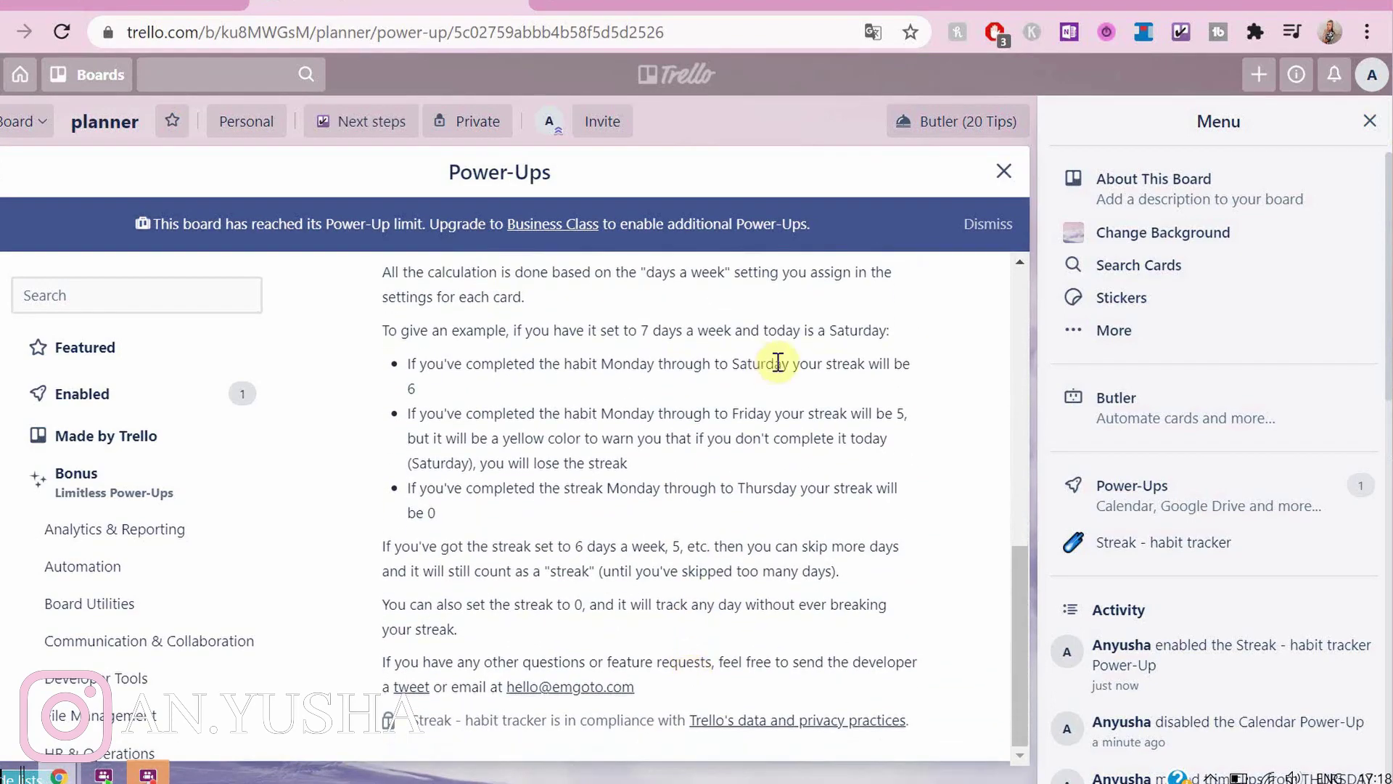
click(1006, 180)
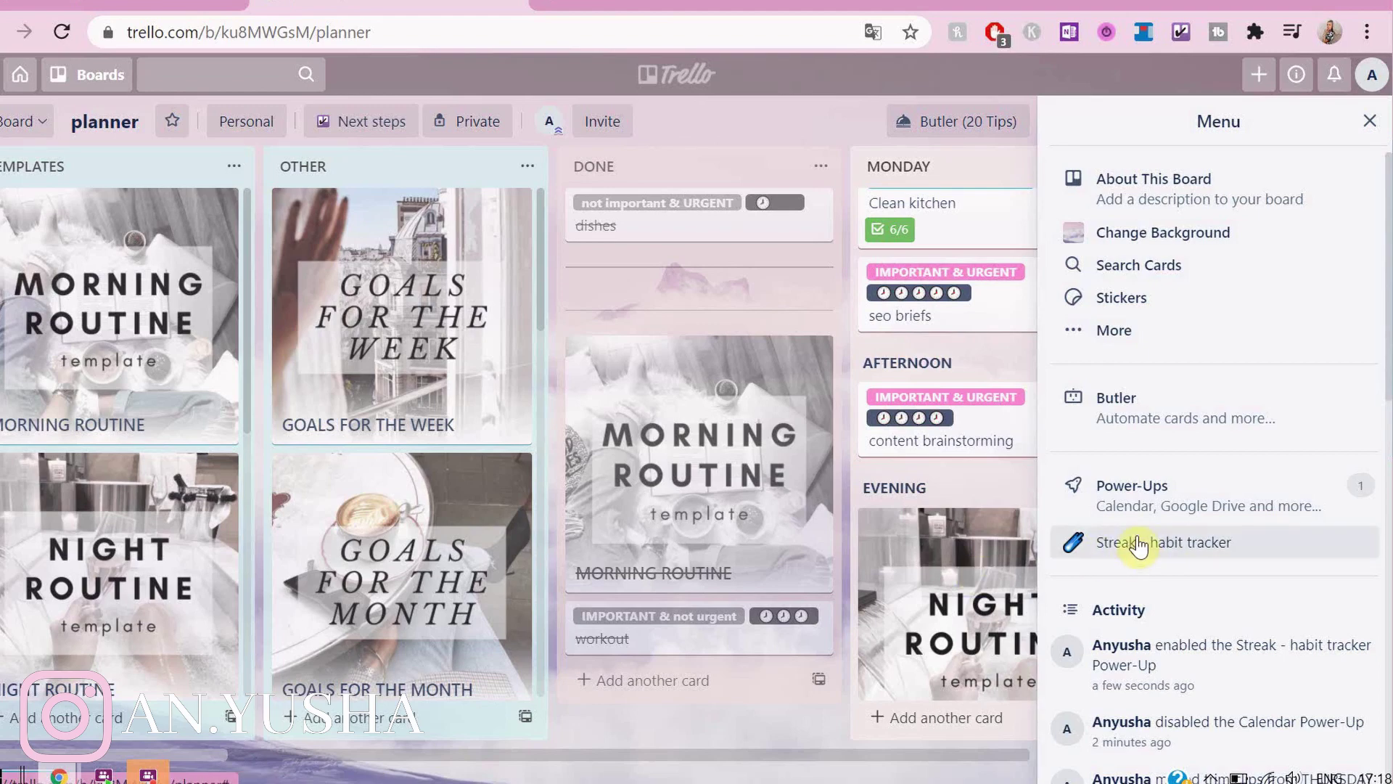
click(1370, 121)
- Add a new list titled HABIT TRACKER after the SOMEDAY list at the end of the board
scroll(1182, 355, right, 5)
text(TRACKER)
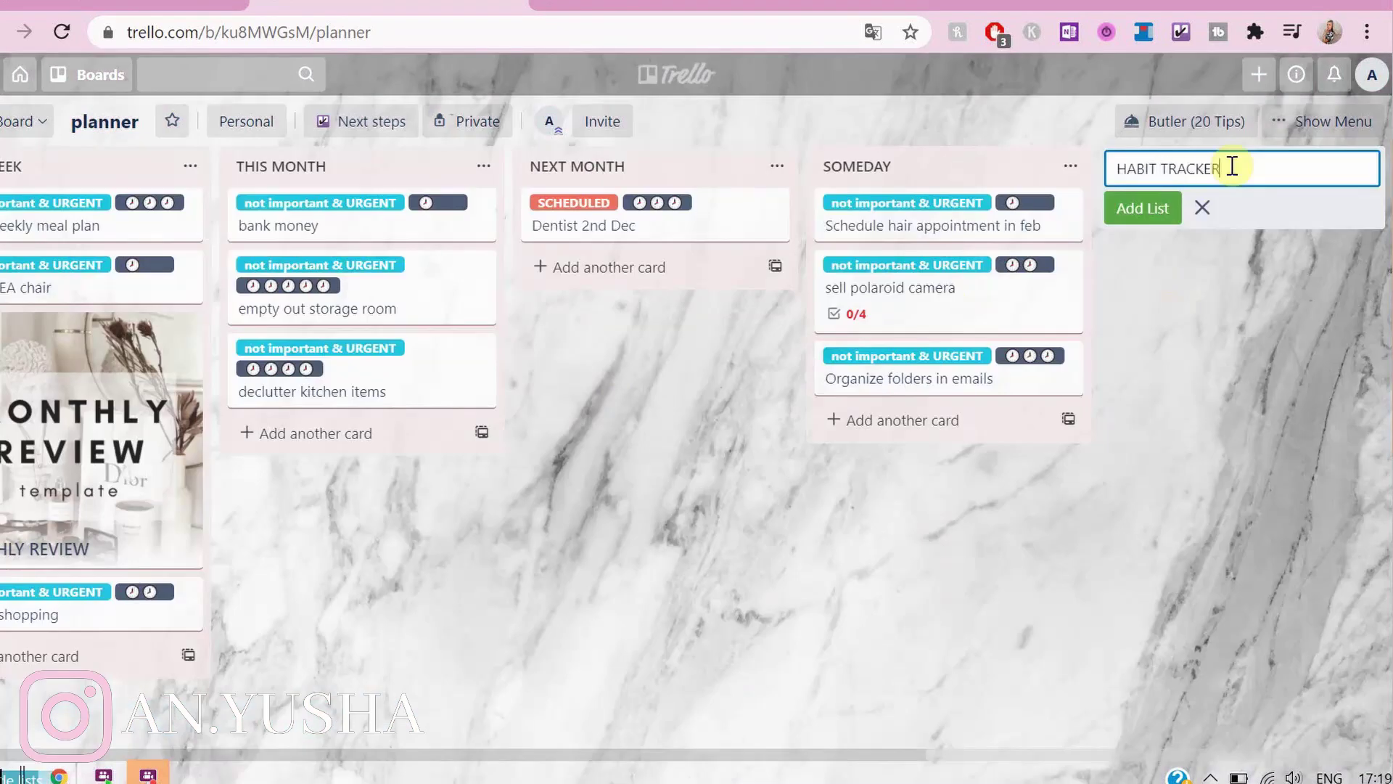
key(Return)
key(Escape)
- Rename the new list HABIT TRACKER #today and move it between the OTHER and DONE lists
drag(943, 174, 155, 187)
click(277, 167)
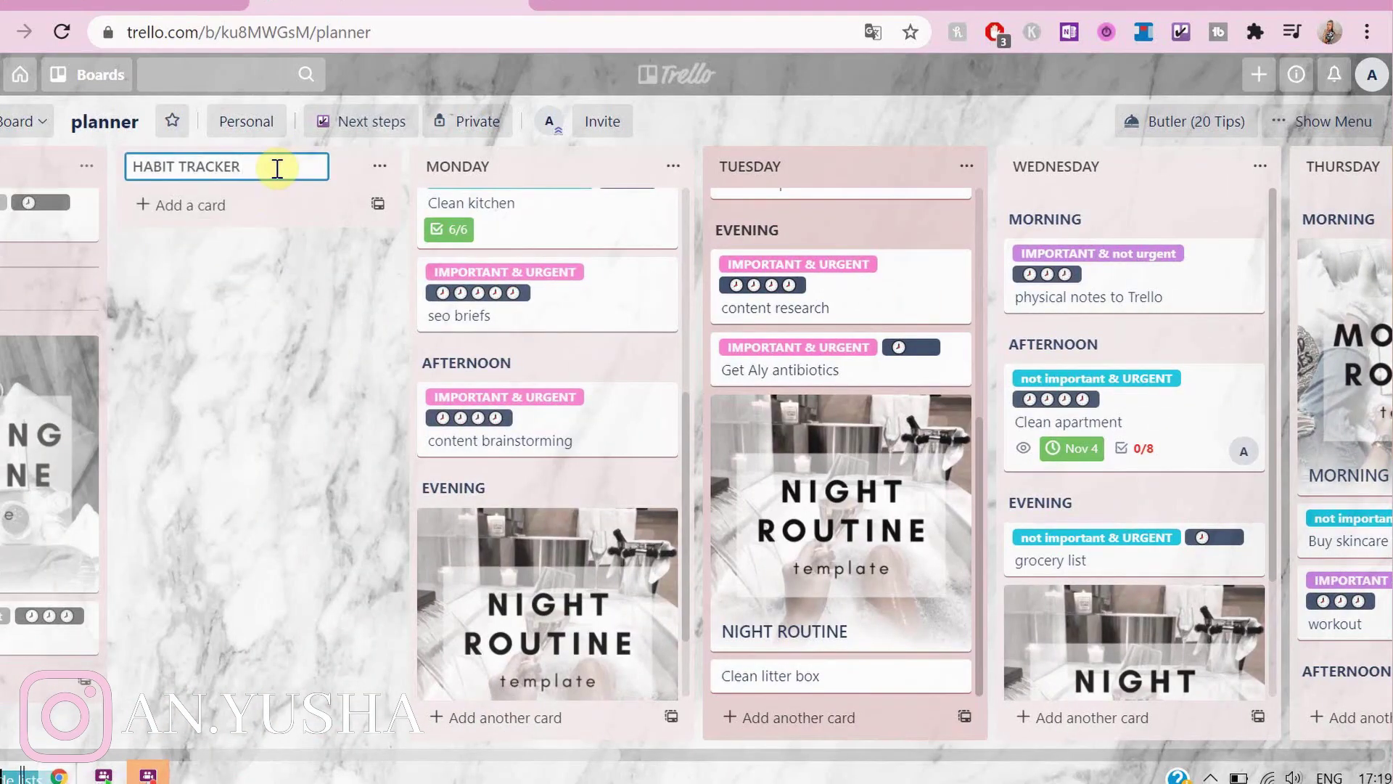
click(280, 295)
scroll(291, 334, left, 5)
drag(725, 171, 486, 207)
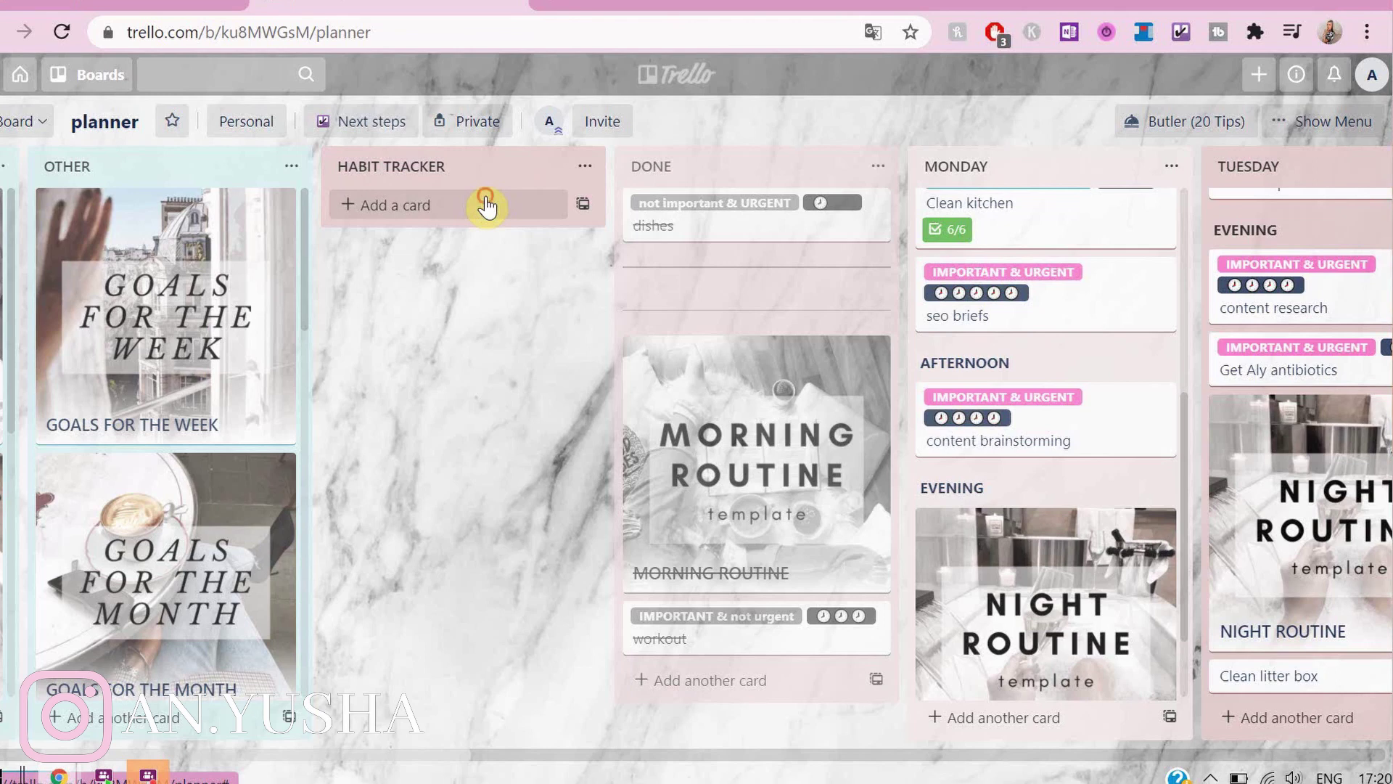
- Add two heading cards, # HABITS and # REWARDS, to the HABIT TRACKER list
click(487, 206)
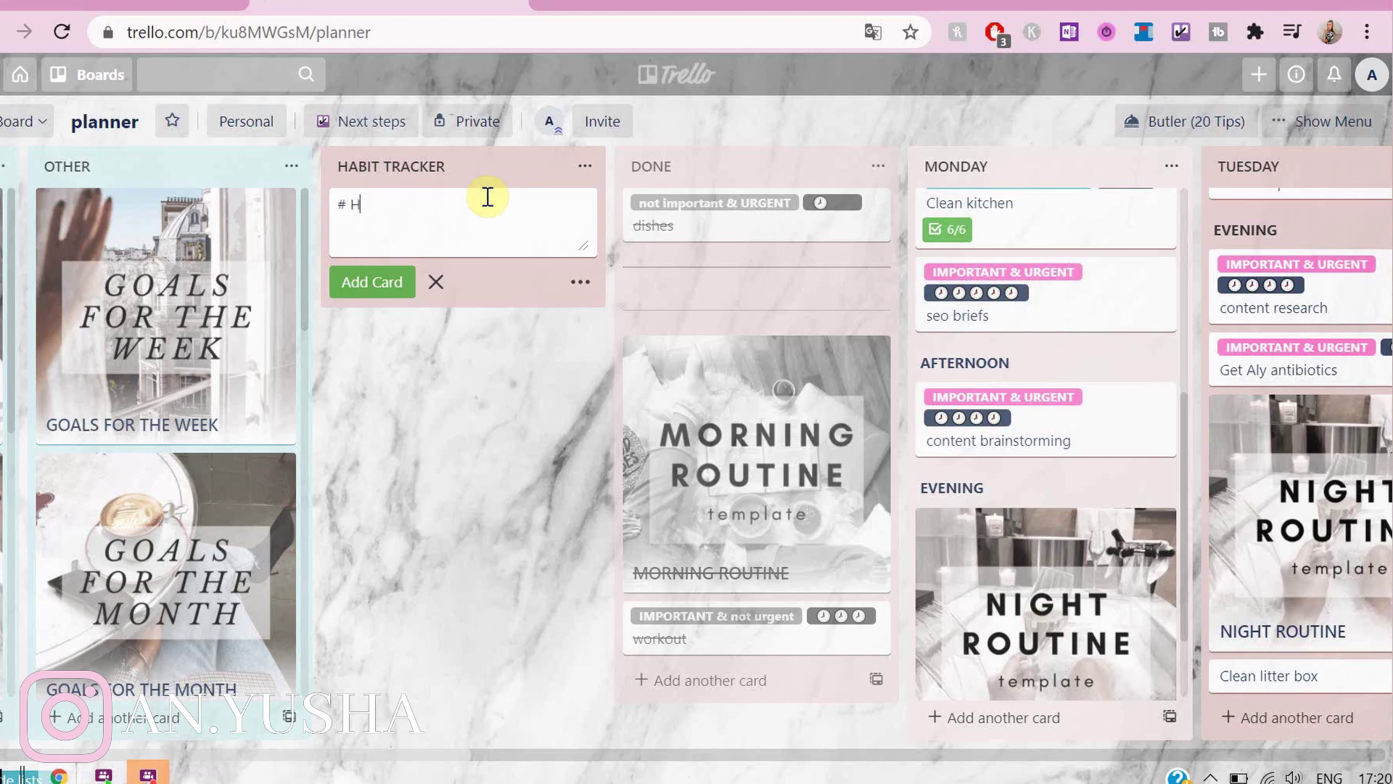
text(# HABITS)
key(Return)
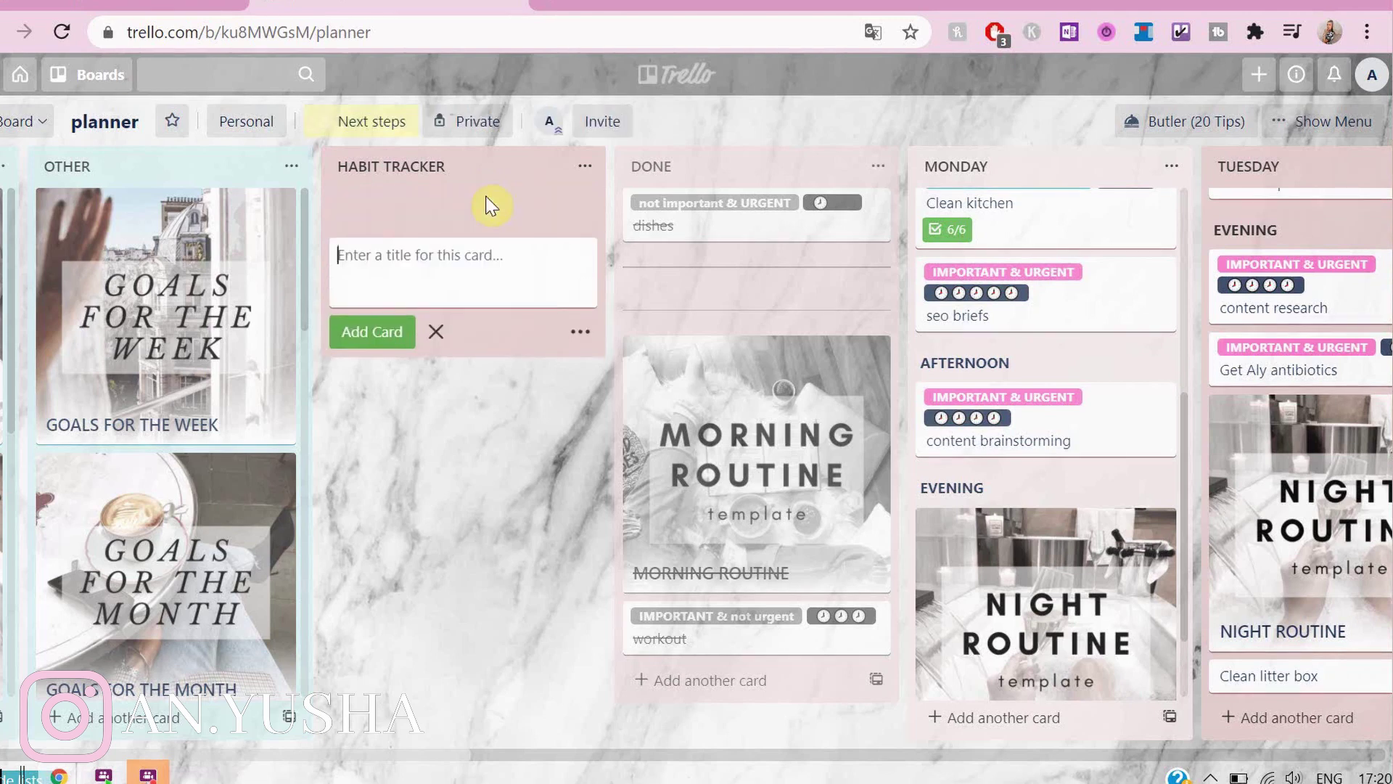
text(#REWARD)
key(ctrl+BackSpace)
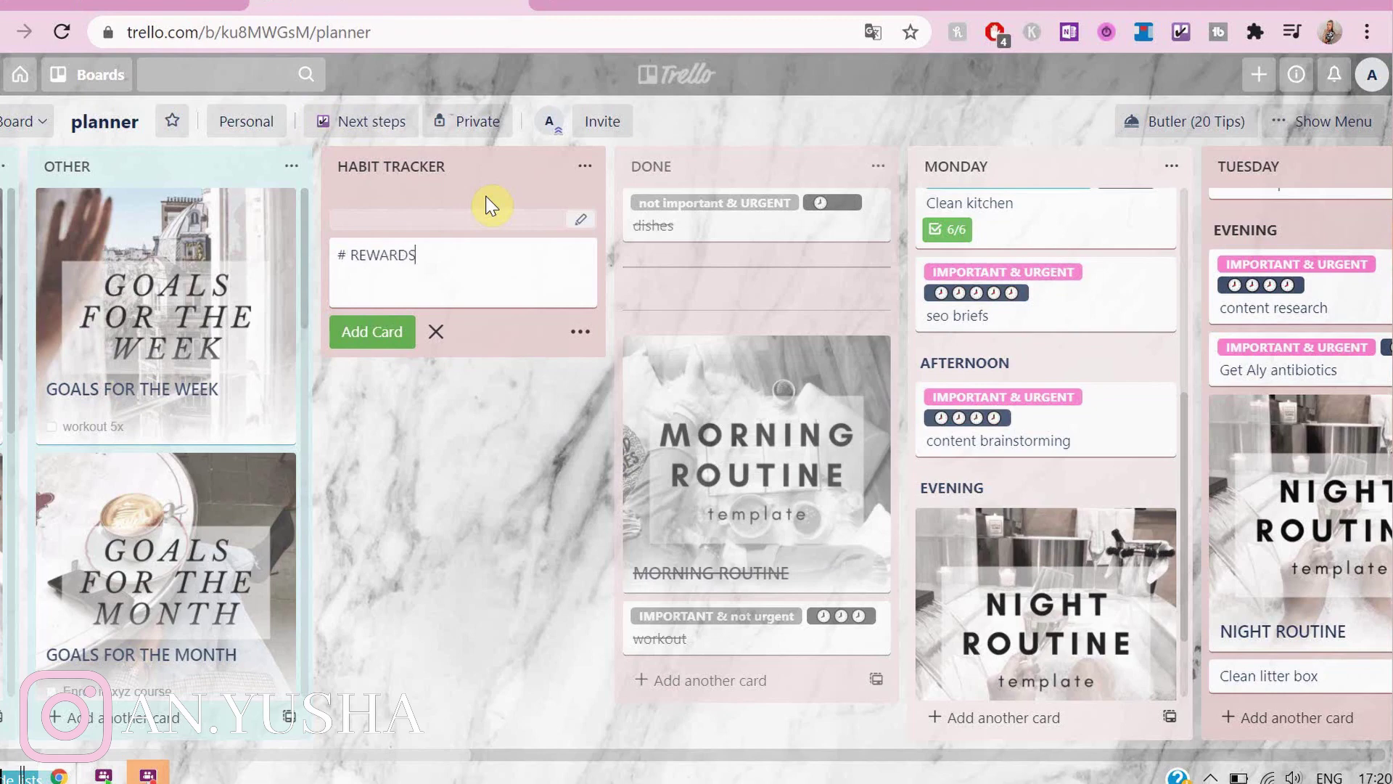
key(Return)
key(Escape)
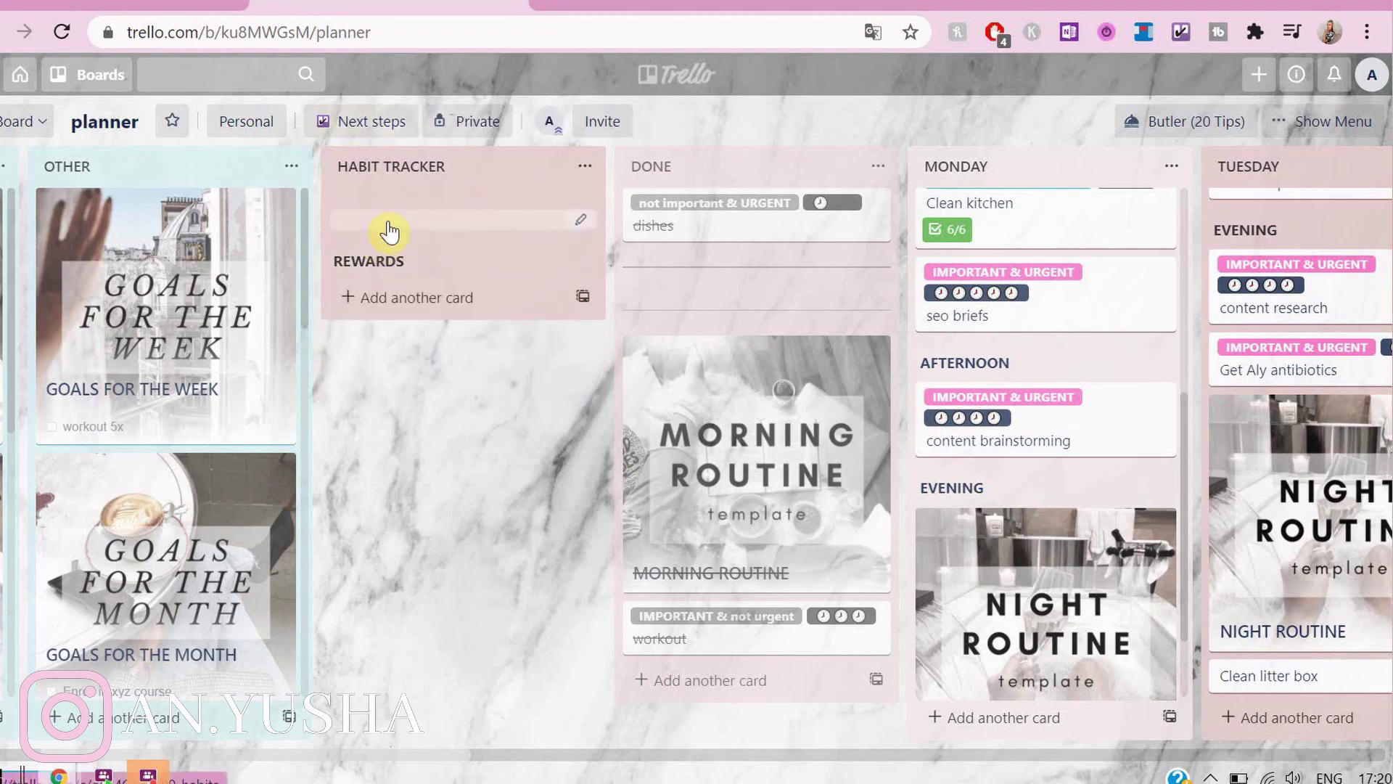
click(450, 219)
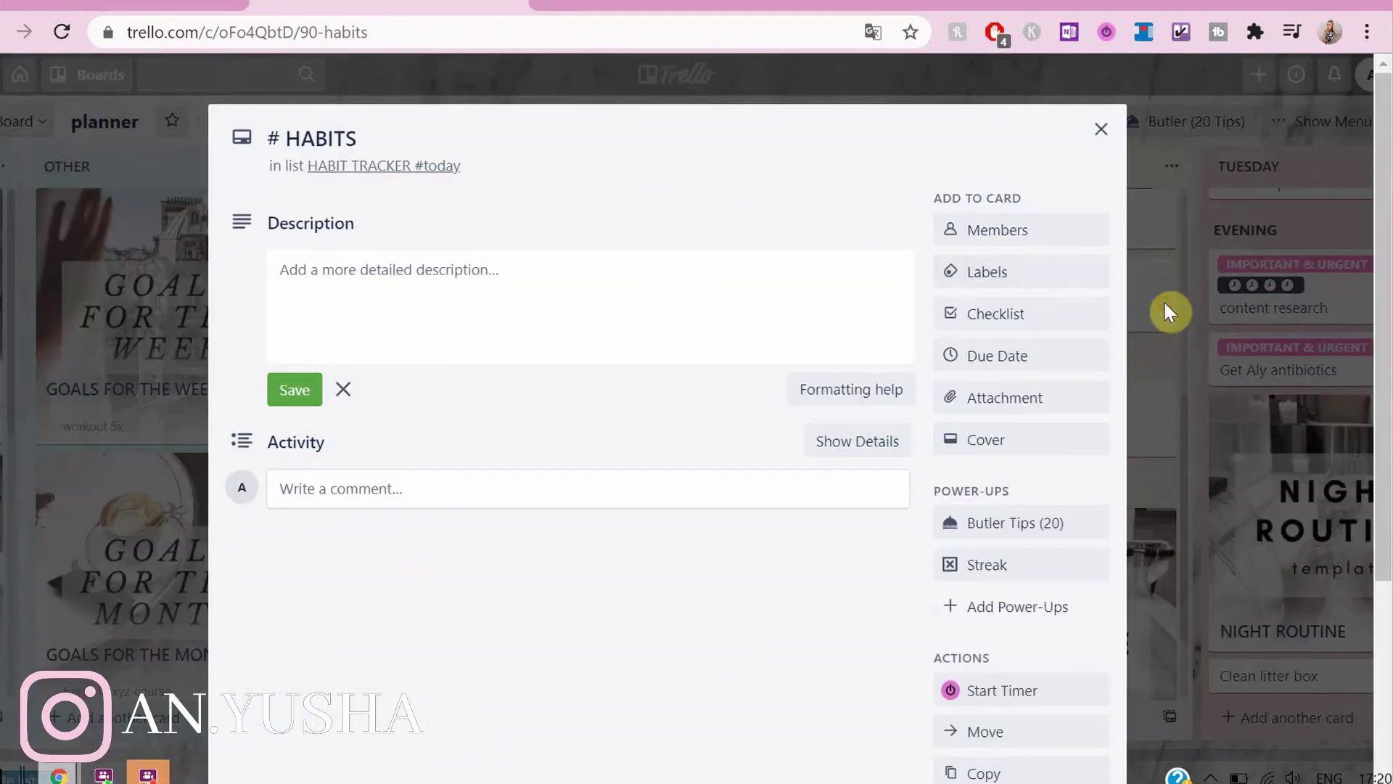
click(240, 240)
click(1102, 133)
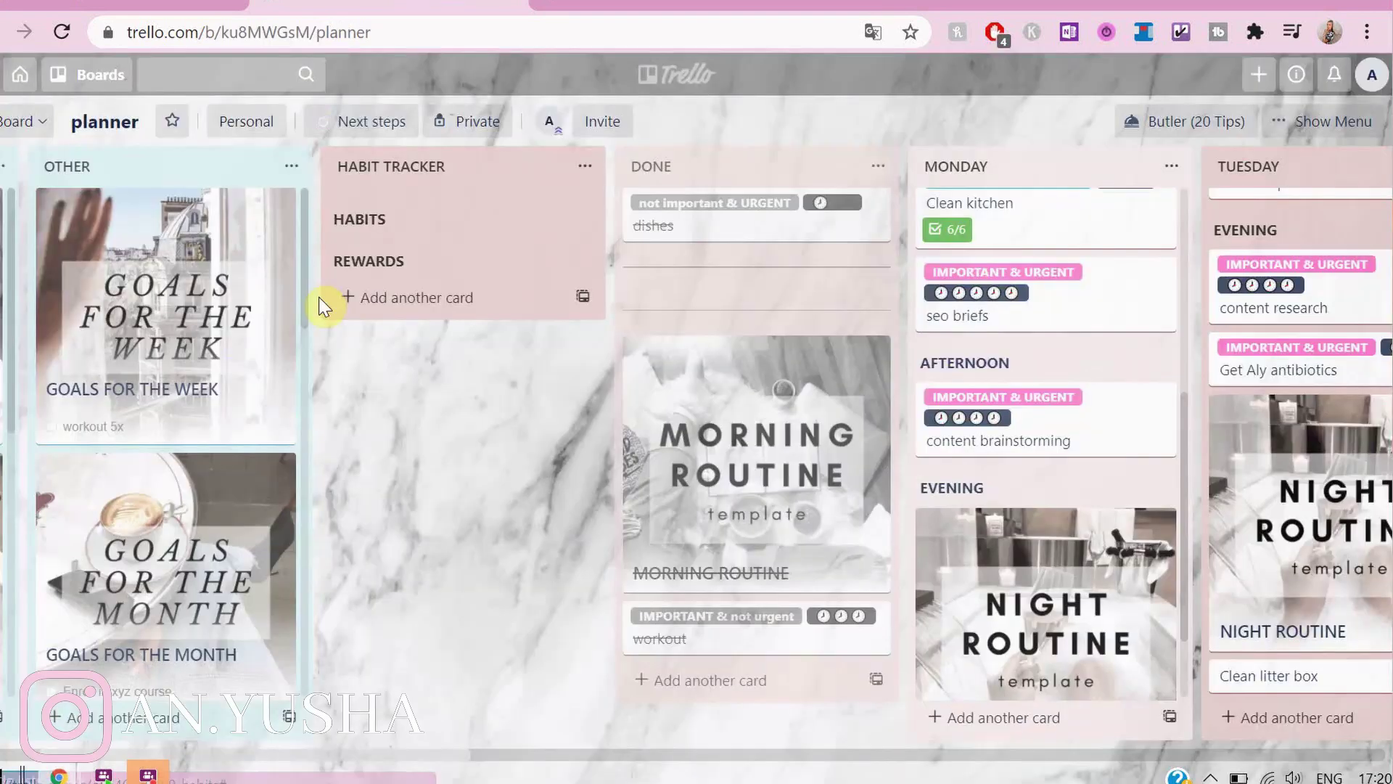
- Add bold-titled cards **STRETCHING**, **SUPPLEMENTS**, **JOURNAL** and **AUDIBLE 30 MIN** below the REWARDS heading
click(412, 303)
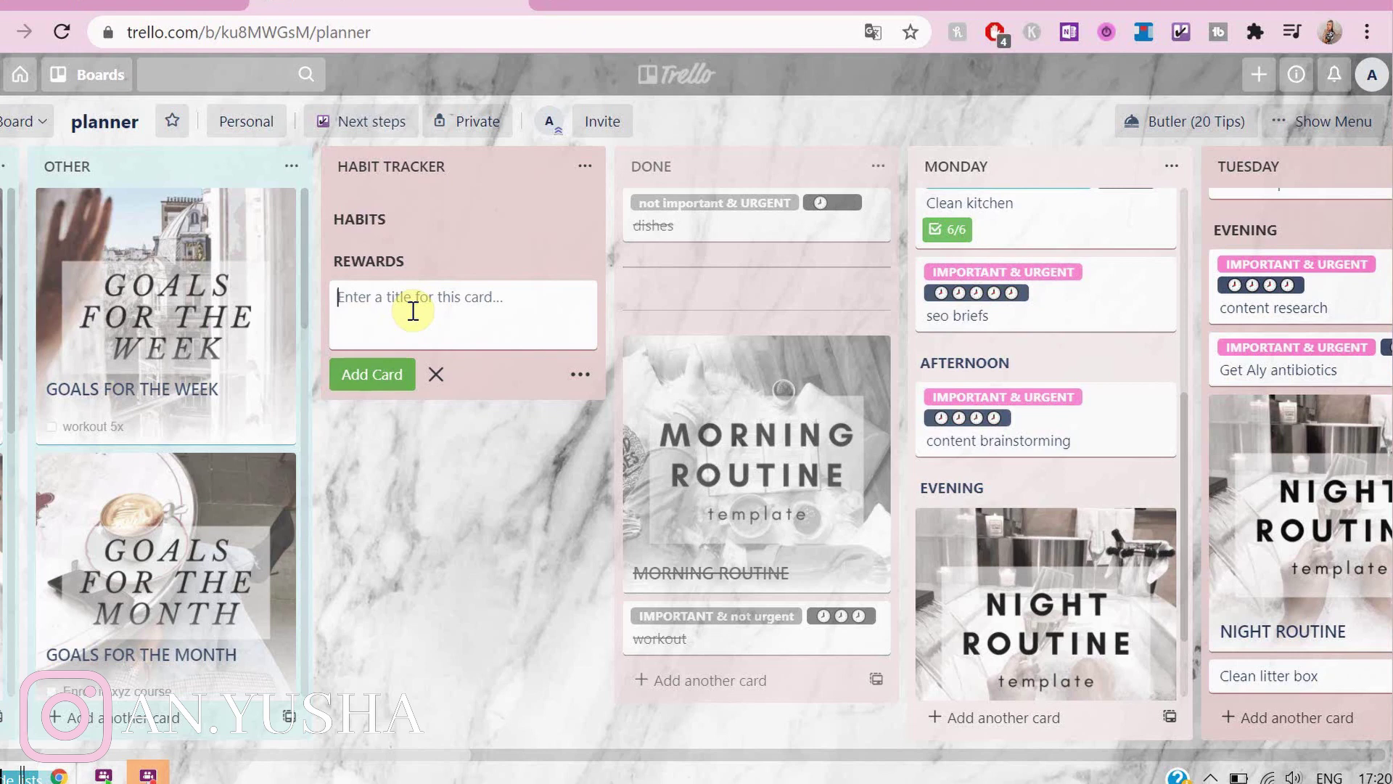
text(**STRETCHING**)
key(Return)
text(**SUPPLEMENTS**)
key(Return)
text(**JOURNAL**)
key(Return)
text(**AUDIBLE 30 MIN**)
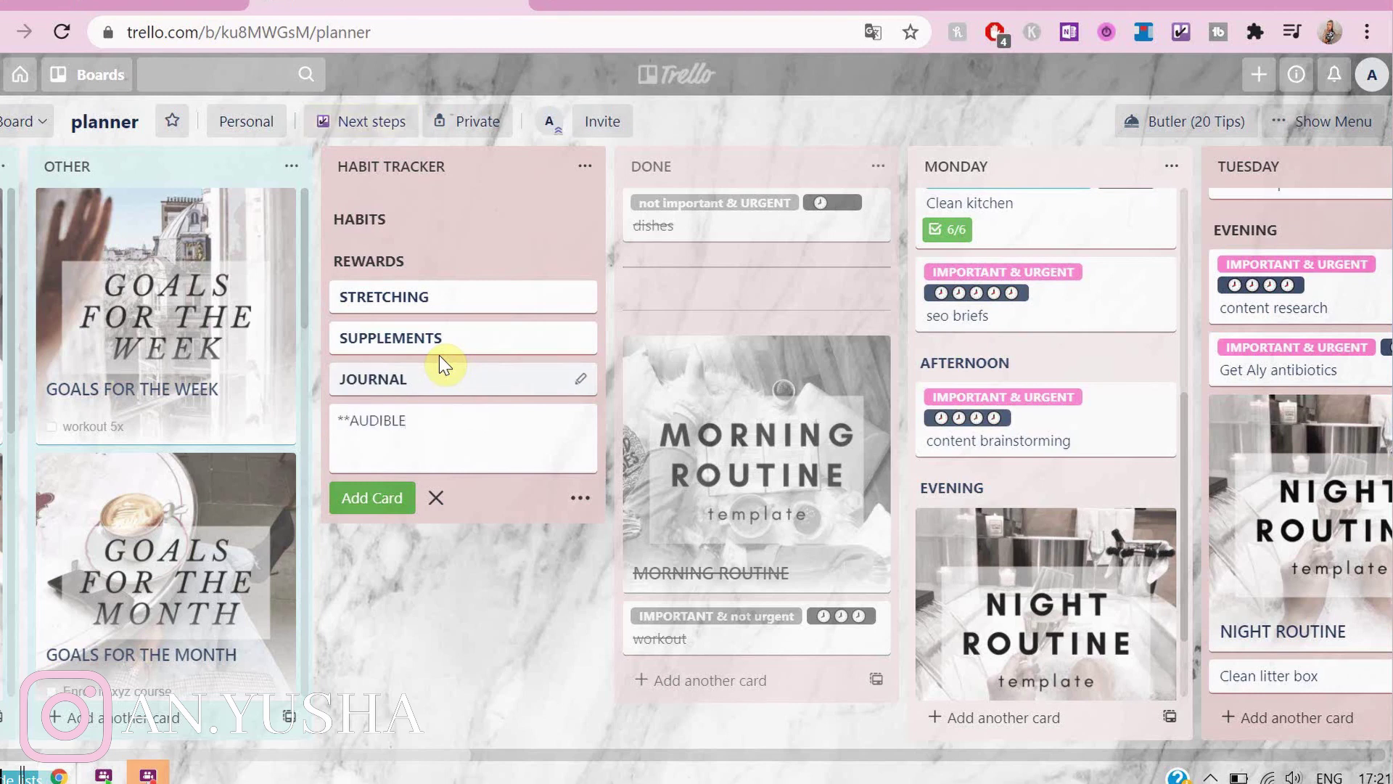
key(Return)
- Add bold-titled cards **DUOLINGO 5 MIN**, **WORKOUT**, **GO FOR A 30 MIN WALK** and **LOG EXPENSES** to the HABIT TRACKER list
text(**DUOLINGO 5 MIN**)
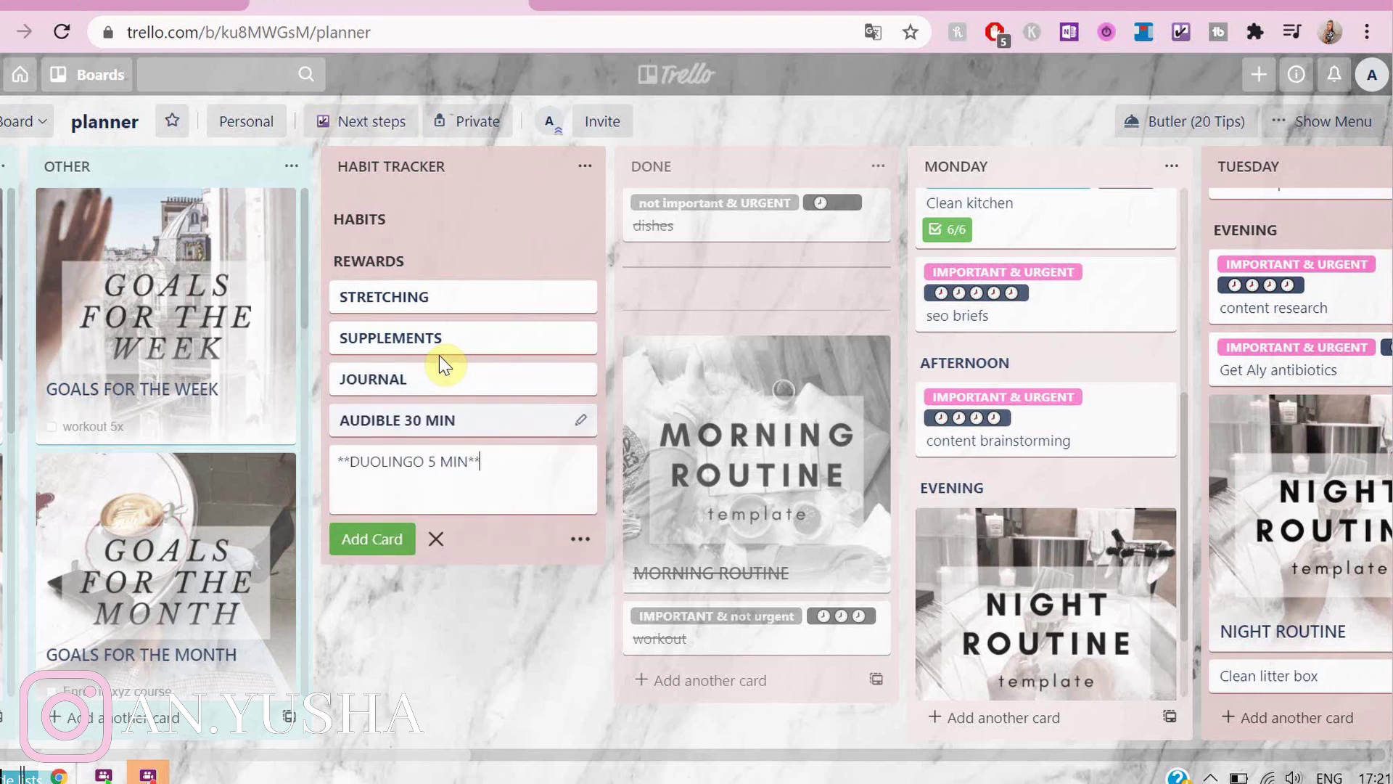
key(Return)
text(**WORKOUT**)
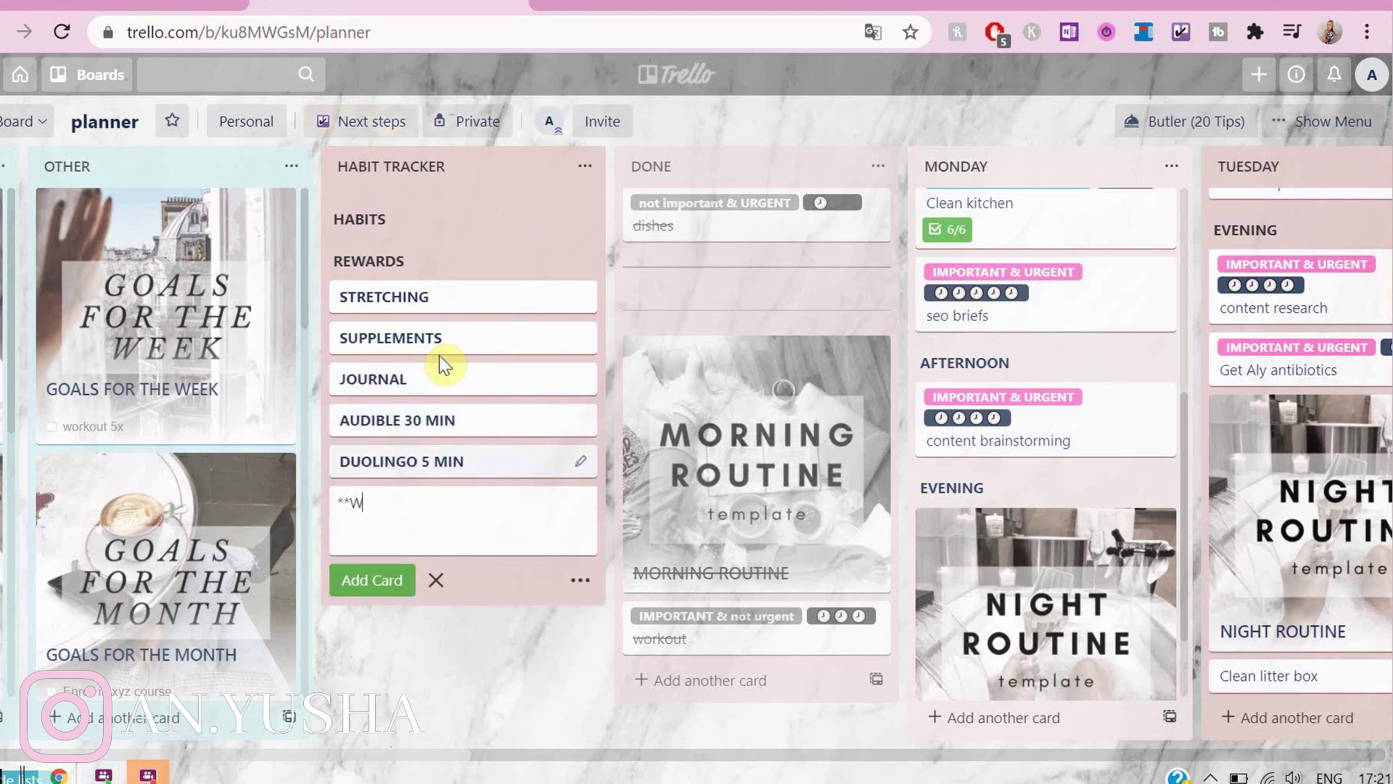
key(Return)
text(**GO FOR A 30 MIN WALK**)
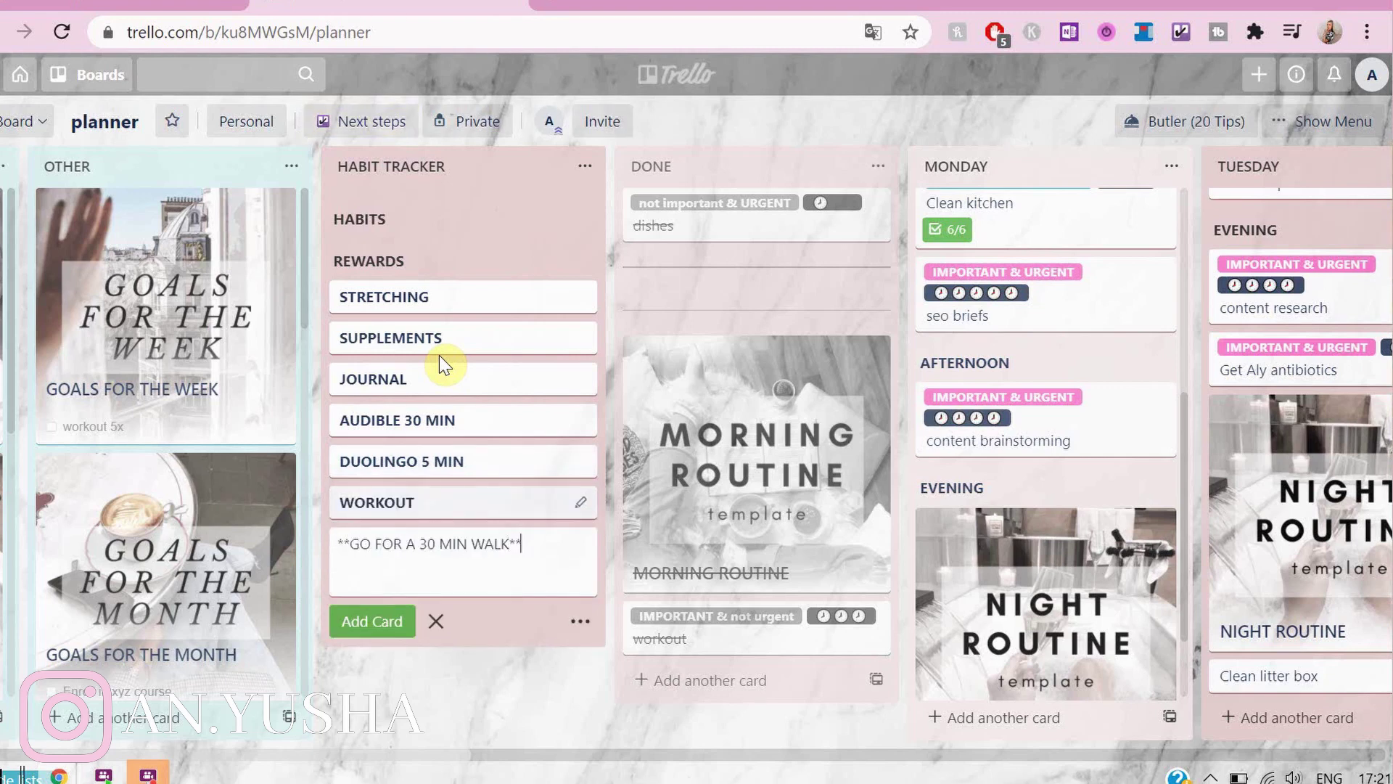
key(Return)
text(**LOG EXPENSES**)
key(Return)
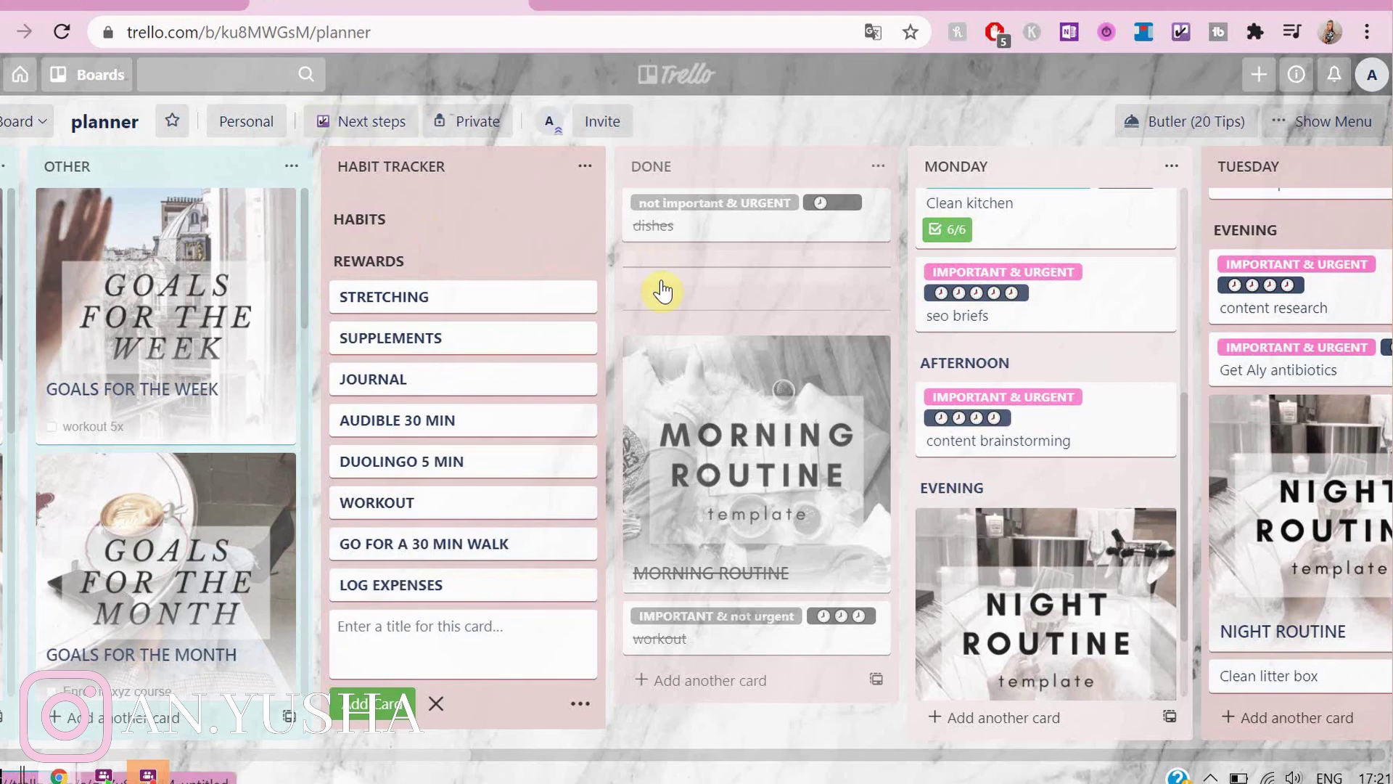
- Upload the EVERY DAY image Himalayan Salt Soap from Pictures > HABIT TRACKER COVERS as the STRETCHING card's cover
click(533, 303)
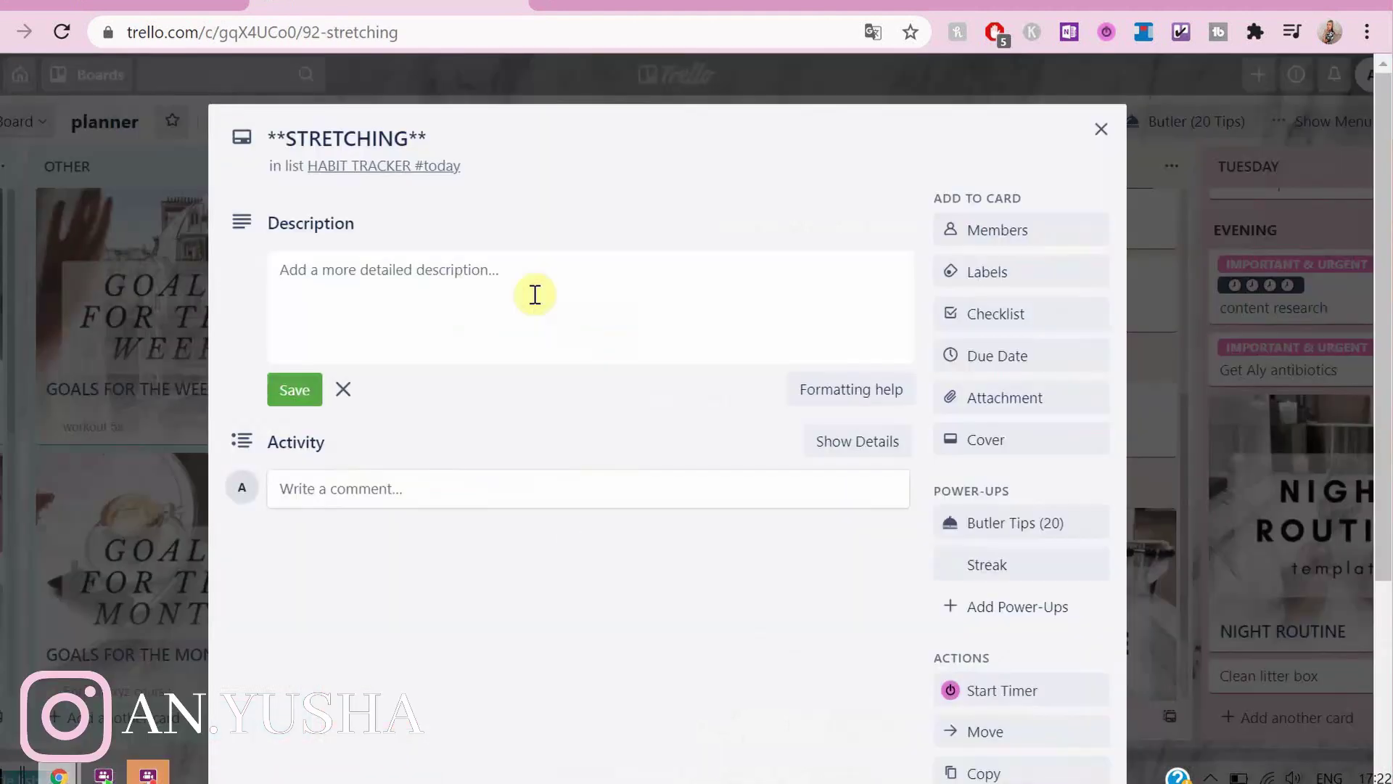
click(1020, 570)
click(840, 542)
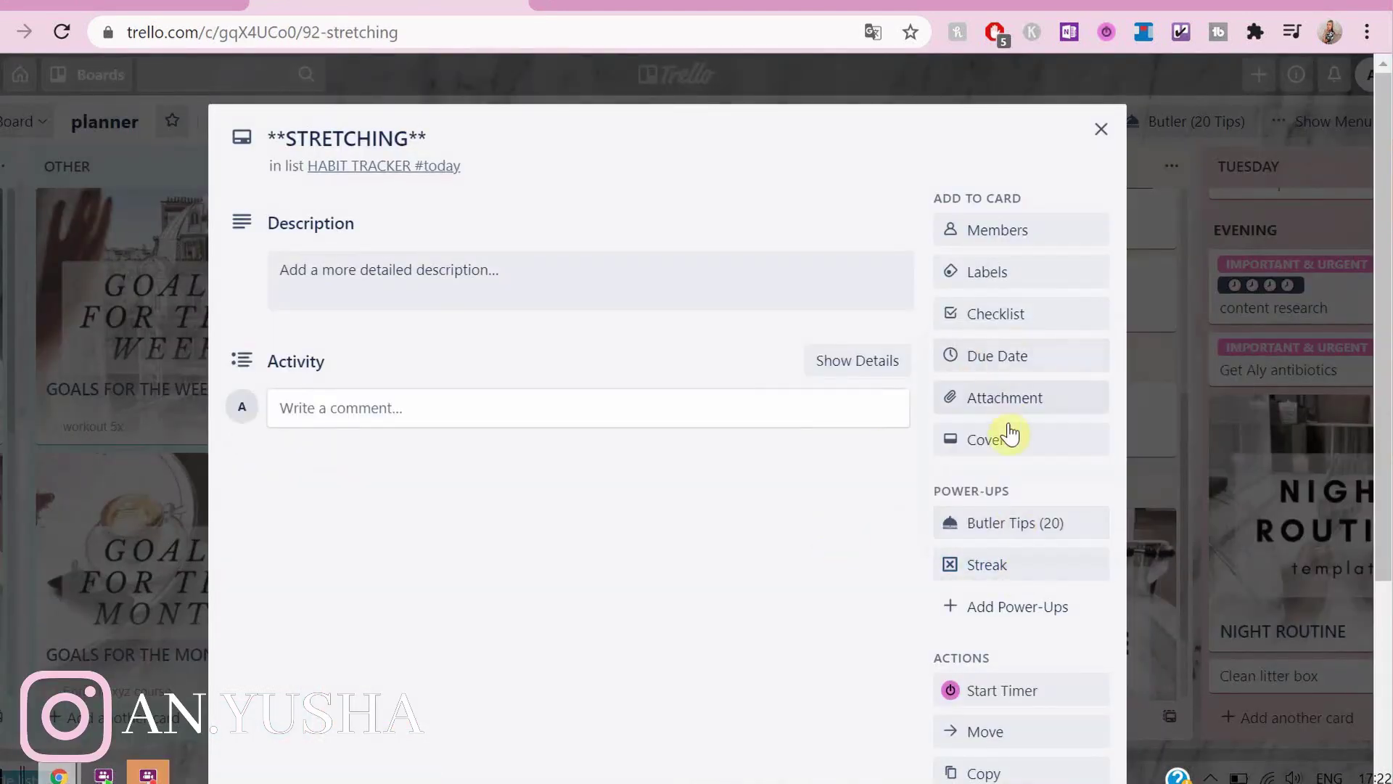
click(987, 435)
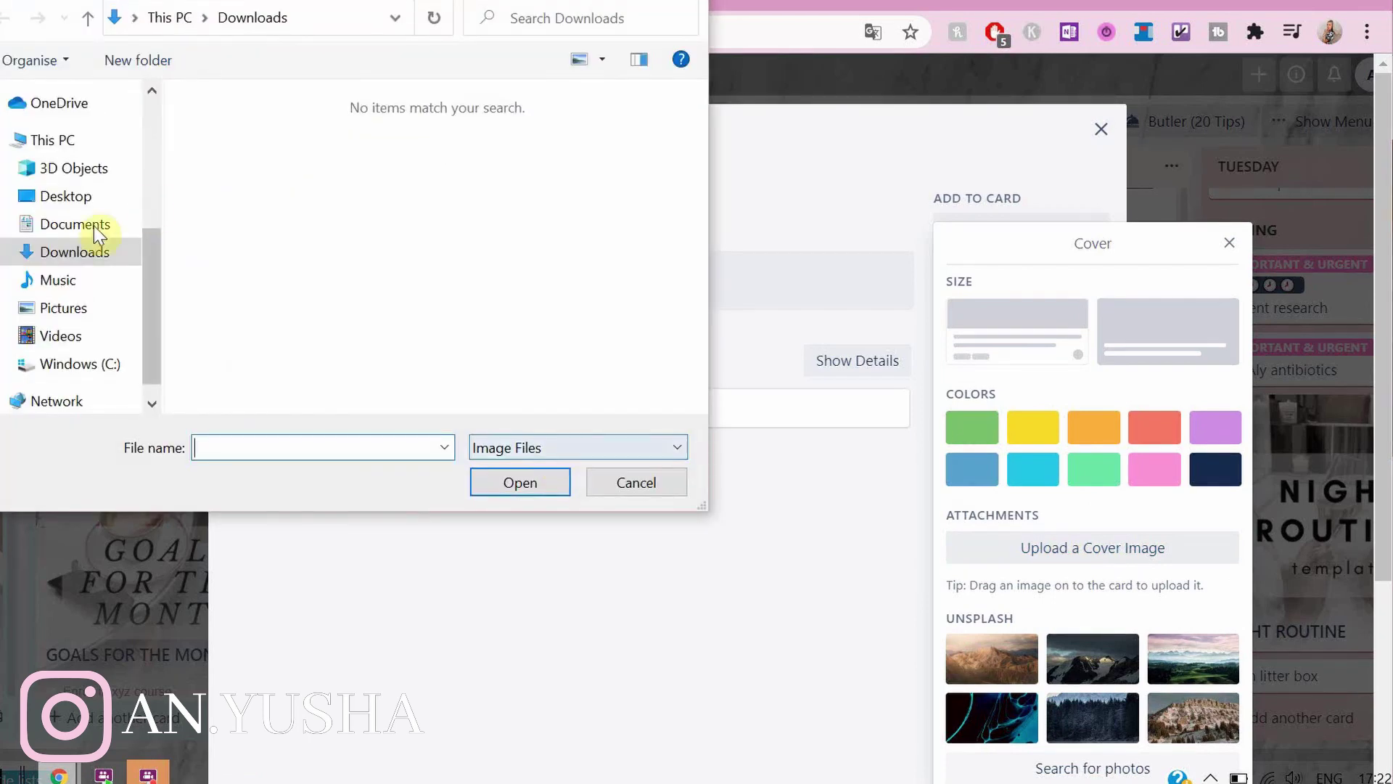
click(4, 310)
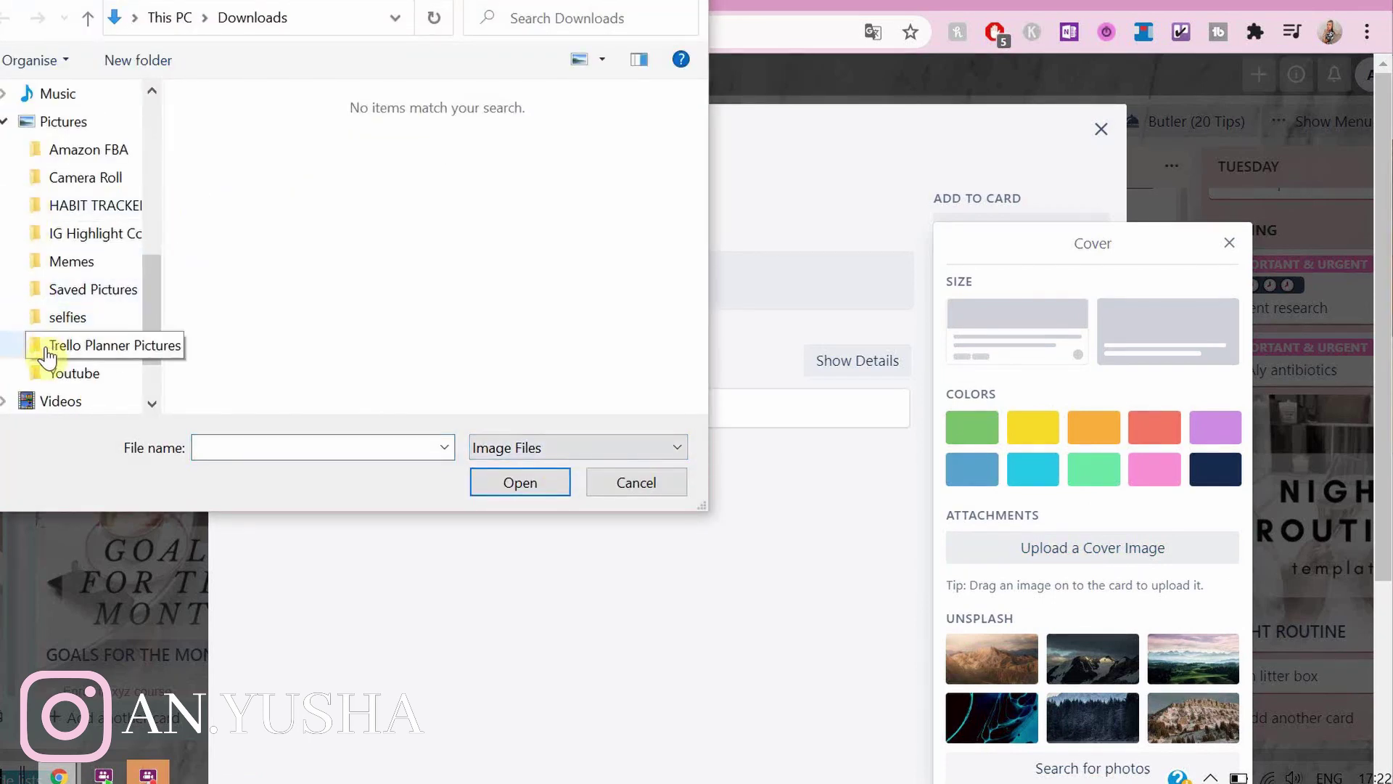
click(27, 209)
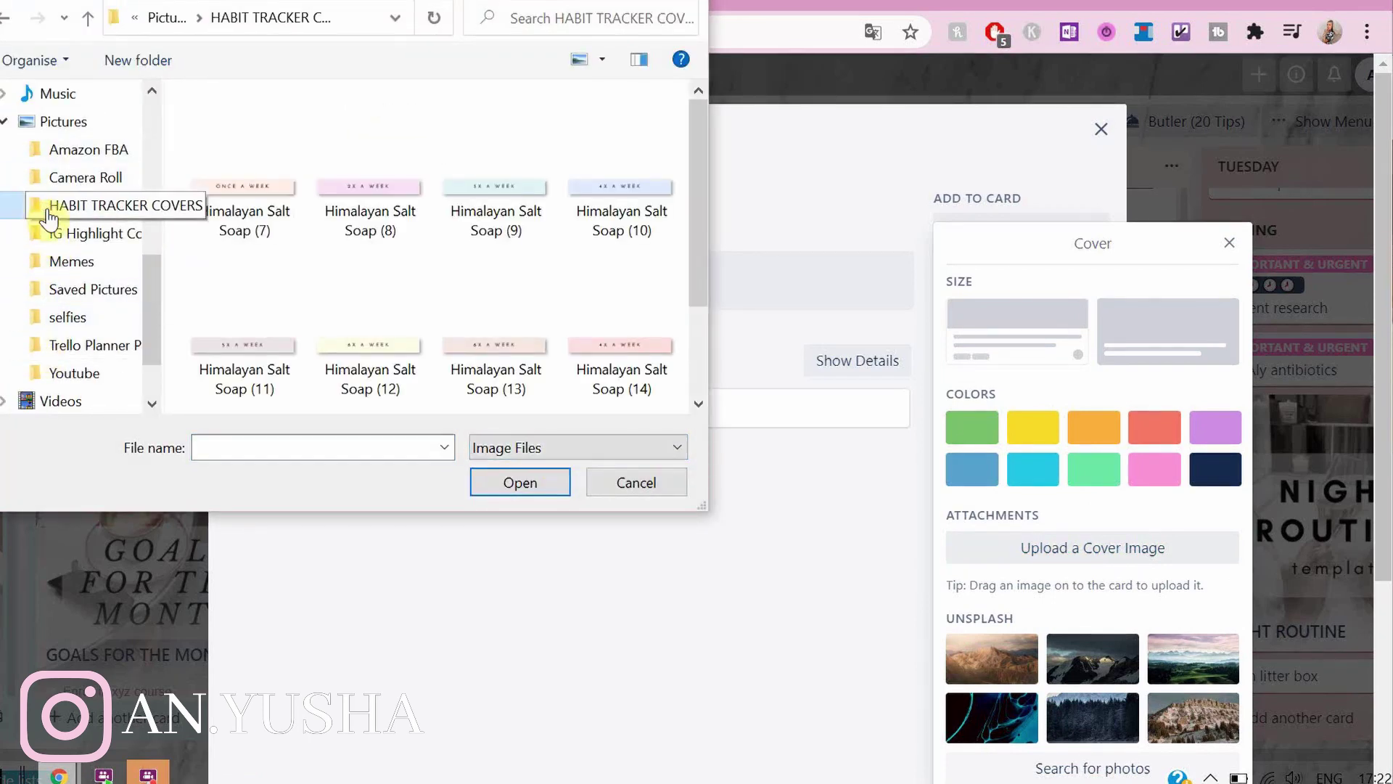
scroll(392, 253, down, 2)
double_click(508, 373)
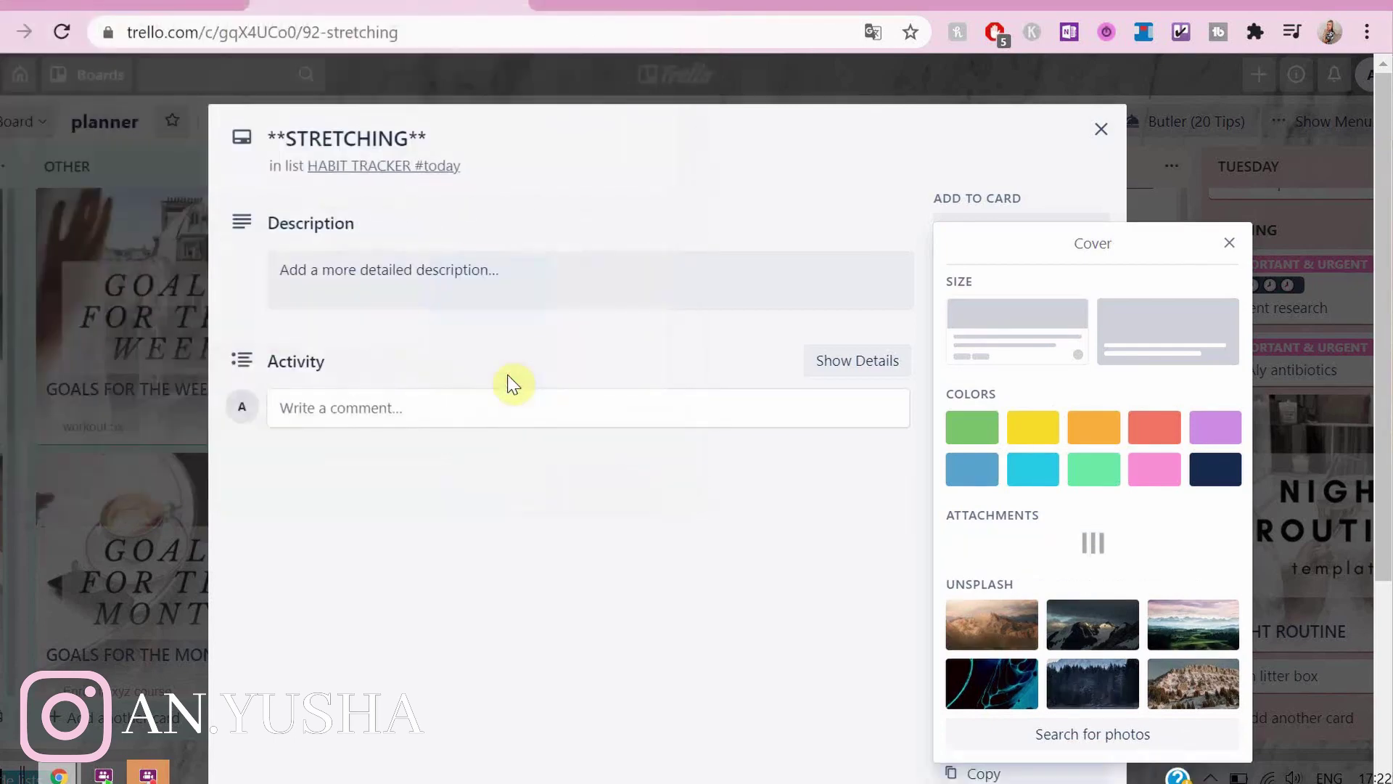
click(890, 241)
click(1101, 135)
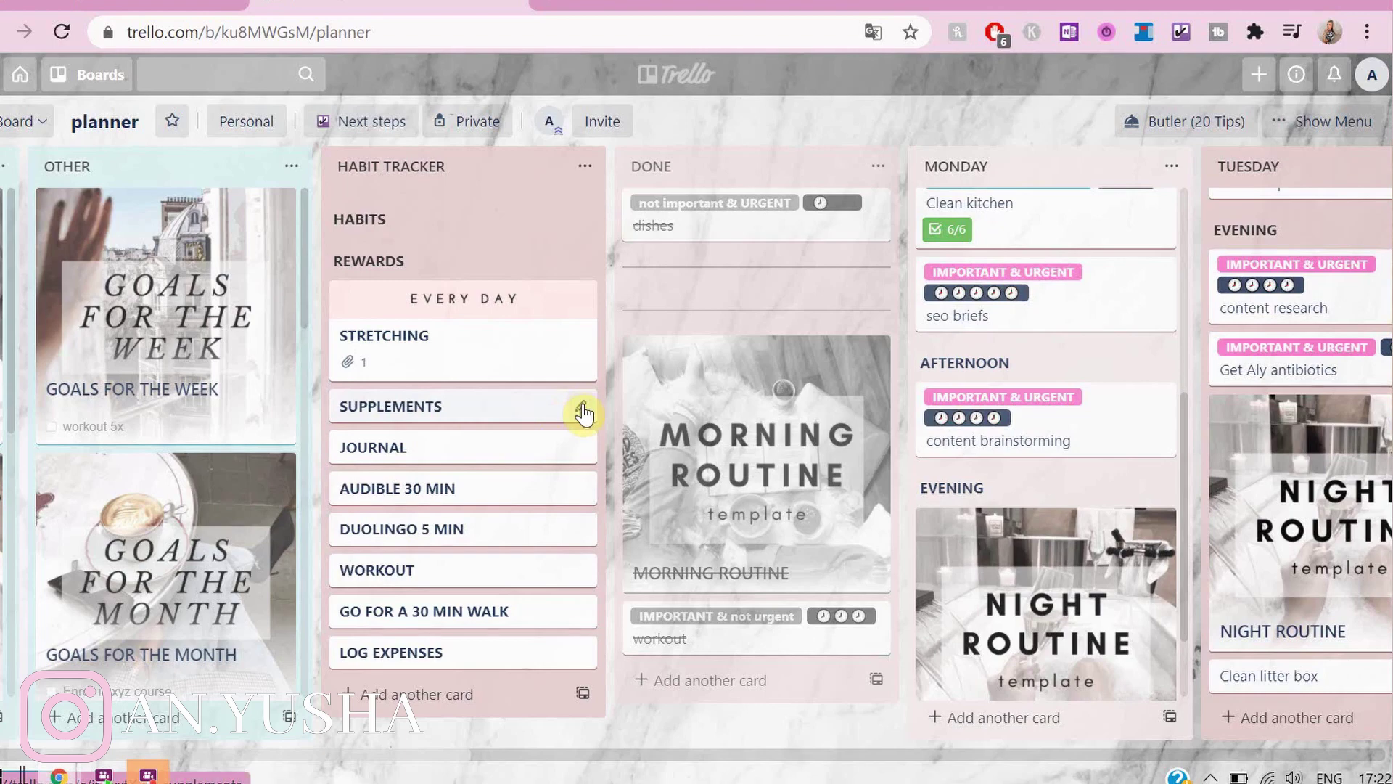
- Set the EVERY DAY image Himalayan Salt Soap as the cover of the SUPPLEMENTS card
click(584, 405)
key(Escape)
click(492, 406)
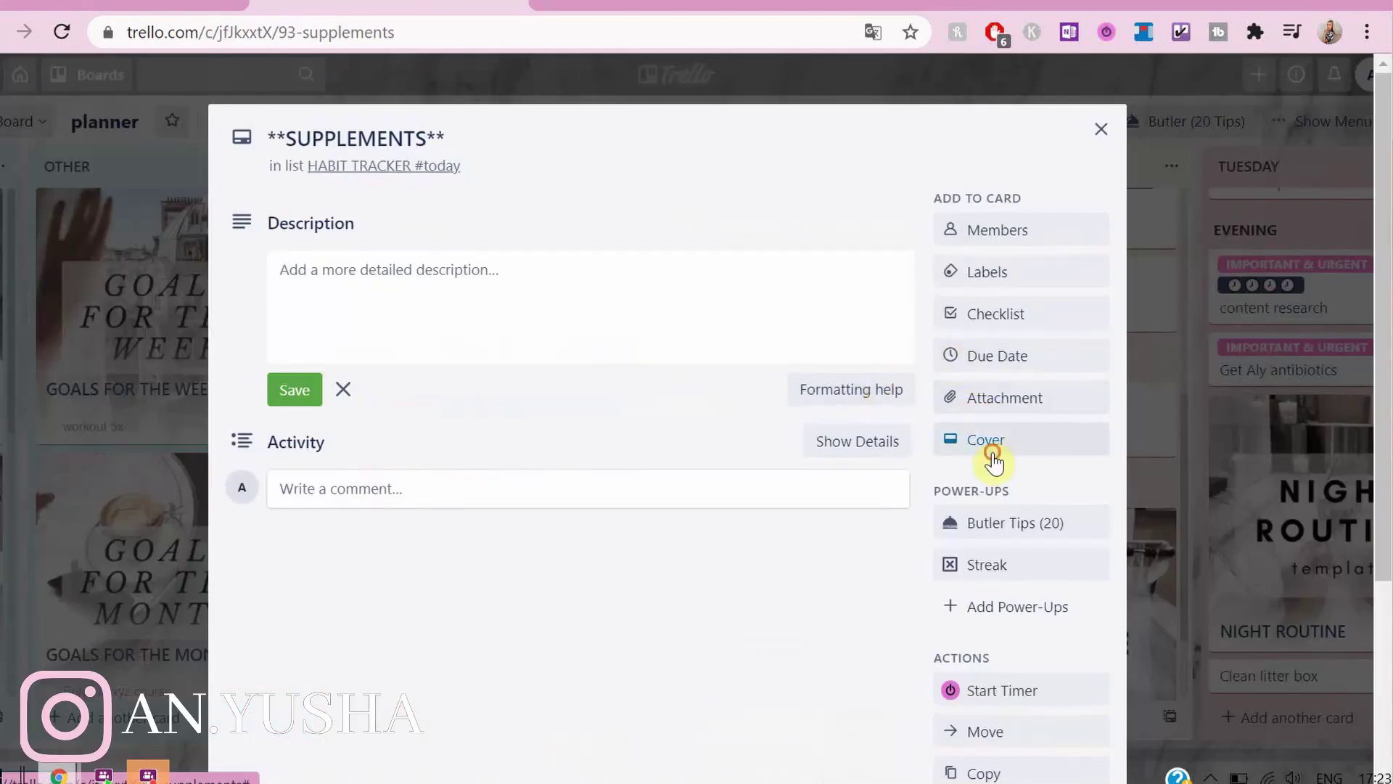
click(991, 450)
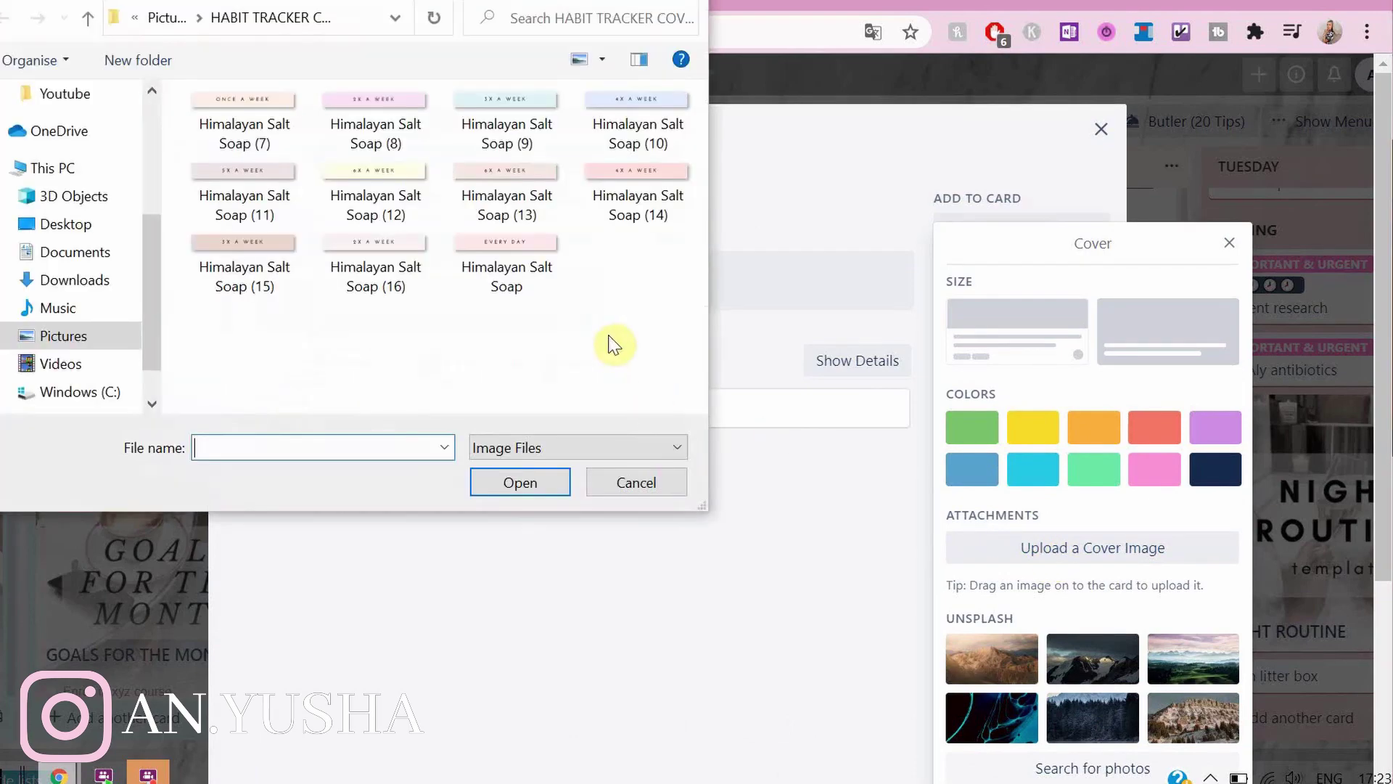
double_click(513, 283)
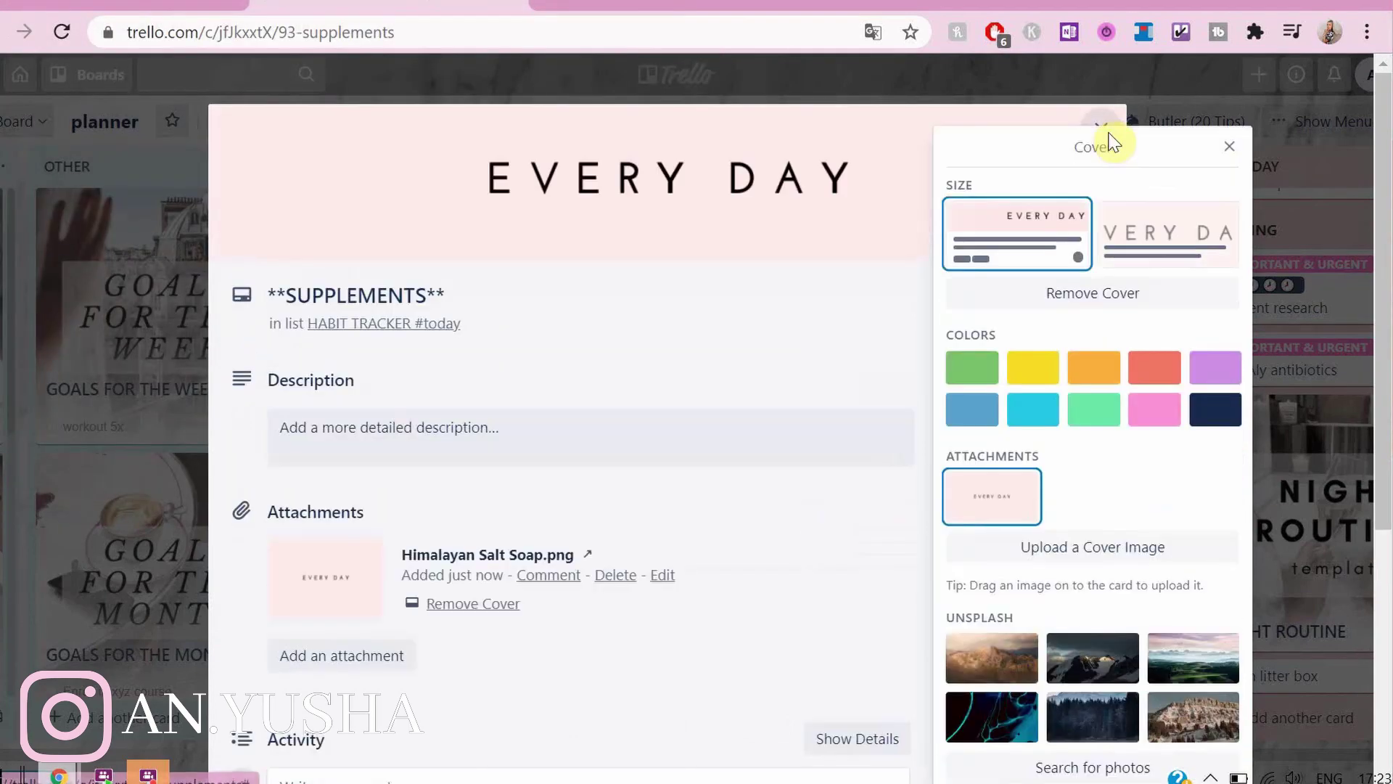
key(Escape)
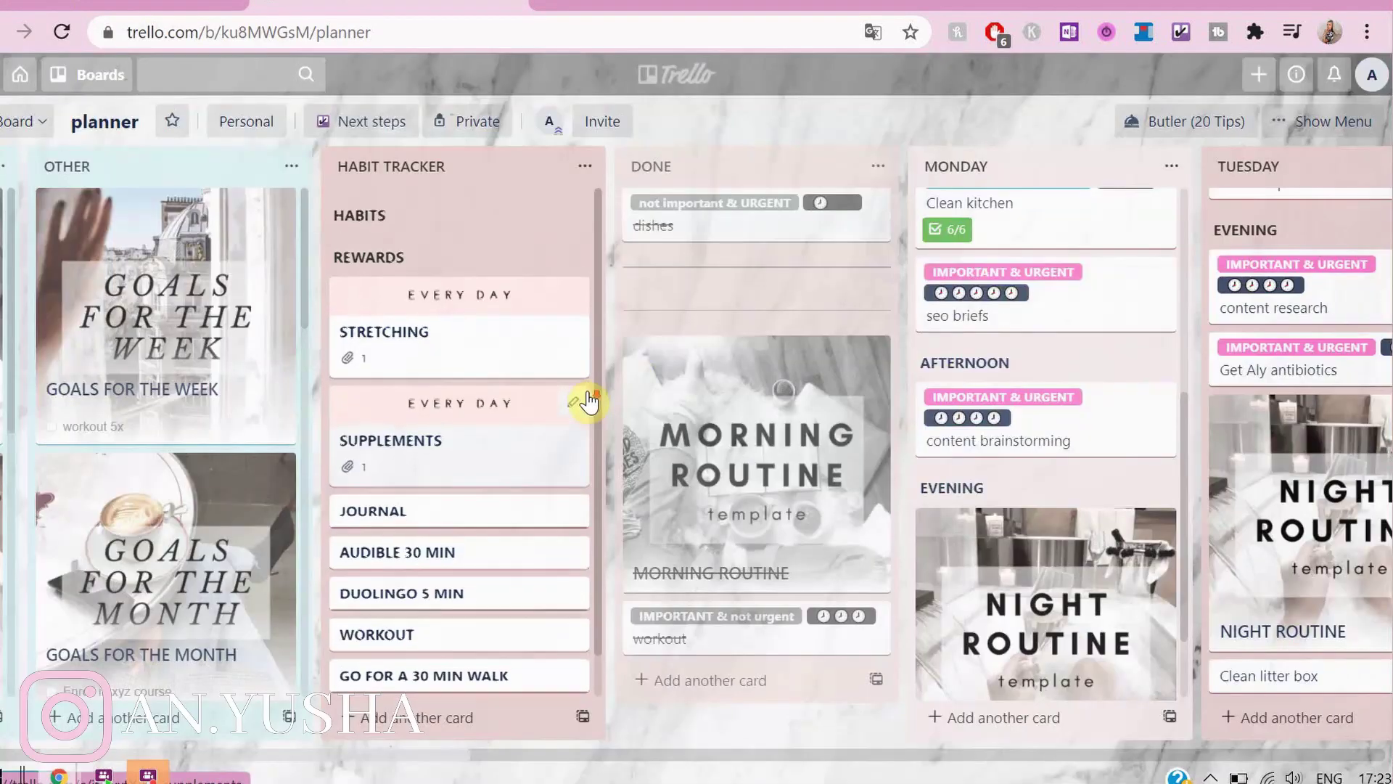
- Upload the EVERY DAY image Himalayan Salt Soap as the cover of the JOURNAL card
click(492, 521)
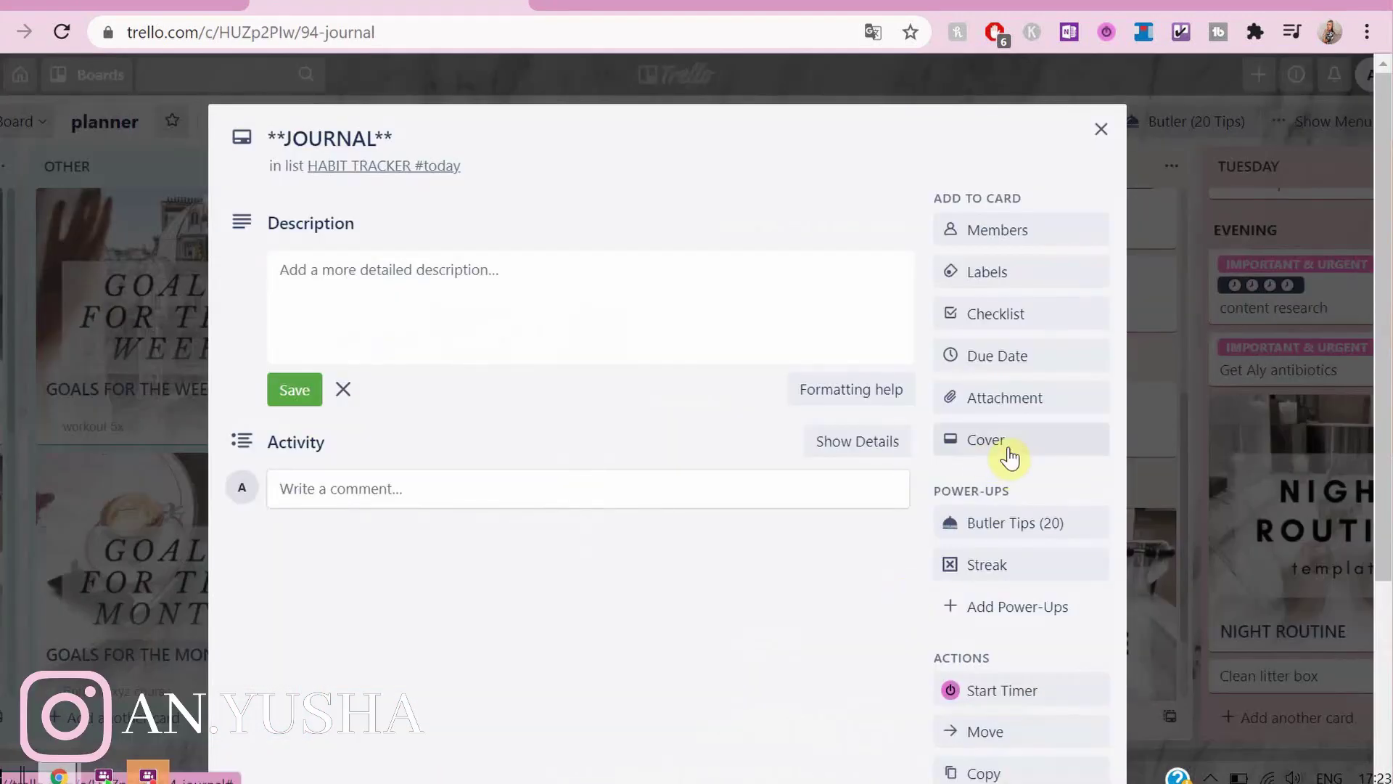
click(1009, 444)
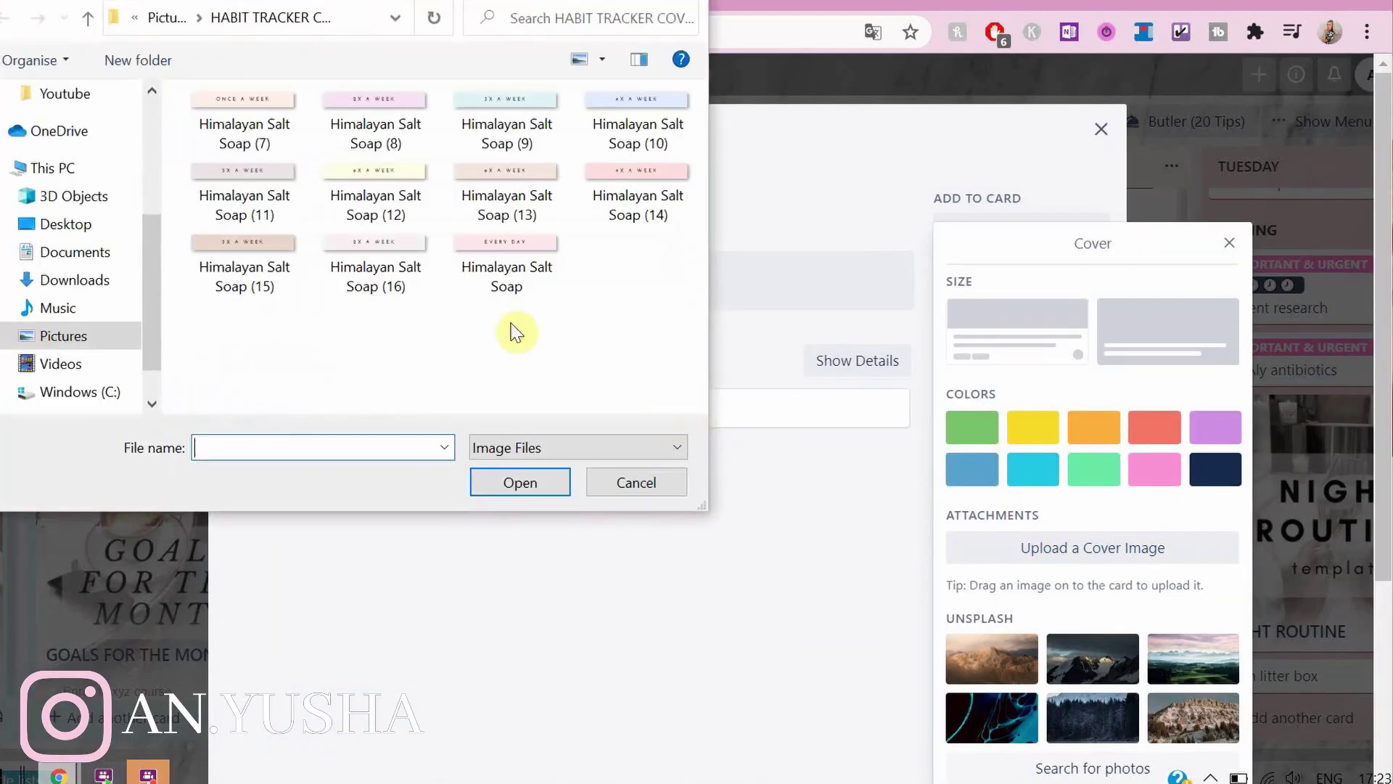
double_click(470, 265)
key(Escape)
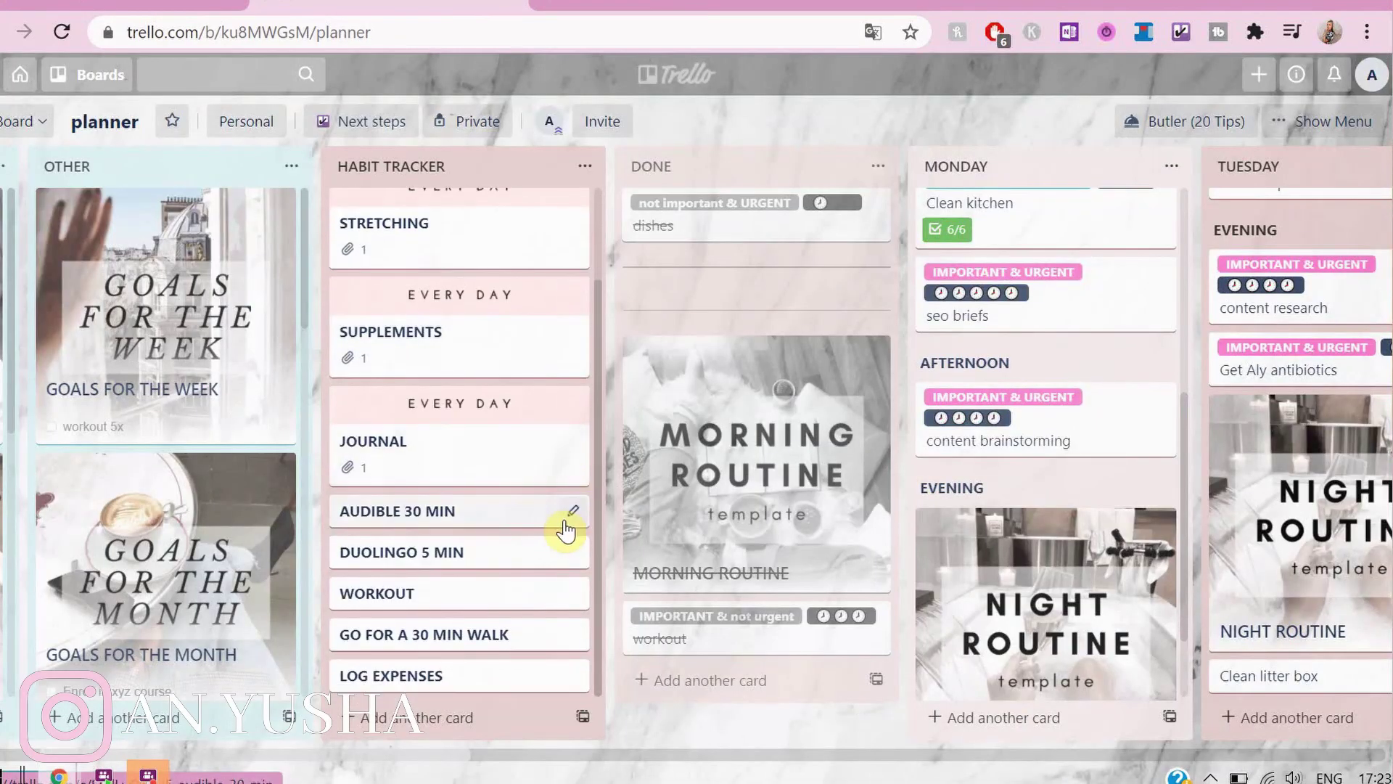
click(573, 511)
click(632, 511)
click(556, 583)
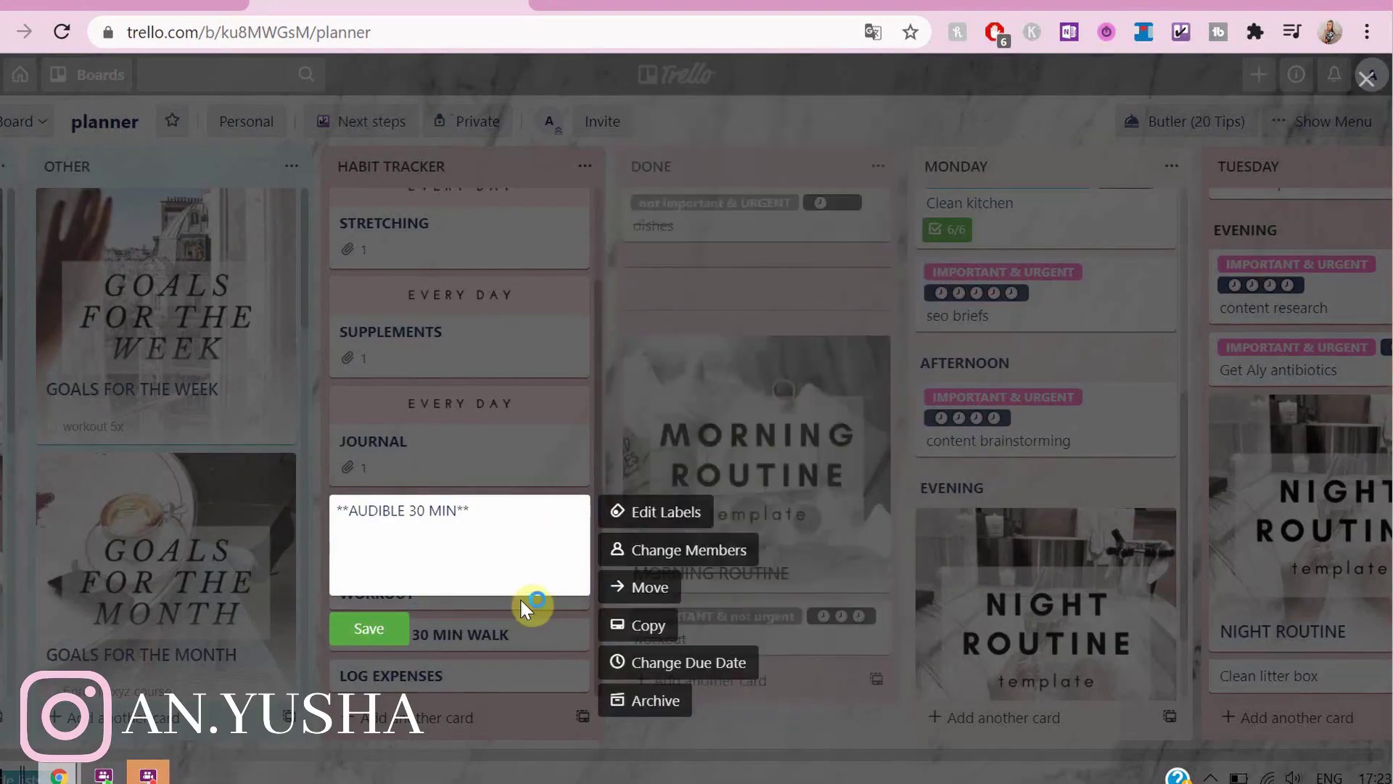
click(557, 700)
- Set the EVERY DAY image Himalayan Salt Soap as the cover of the AUDIBLE 30 MIN card
click(547, 520)
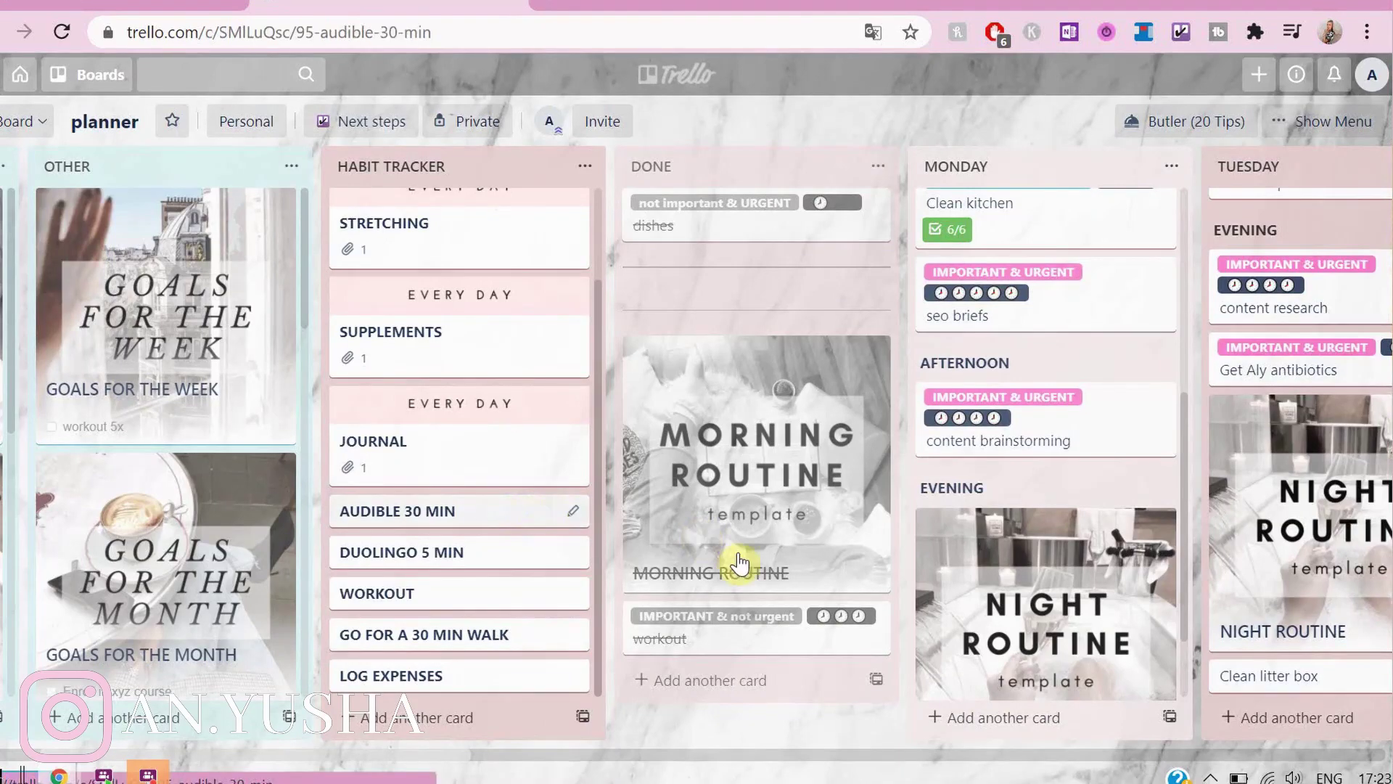
click(1016, 443)
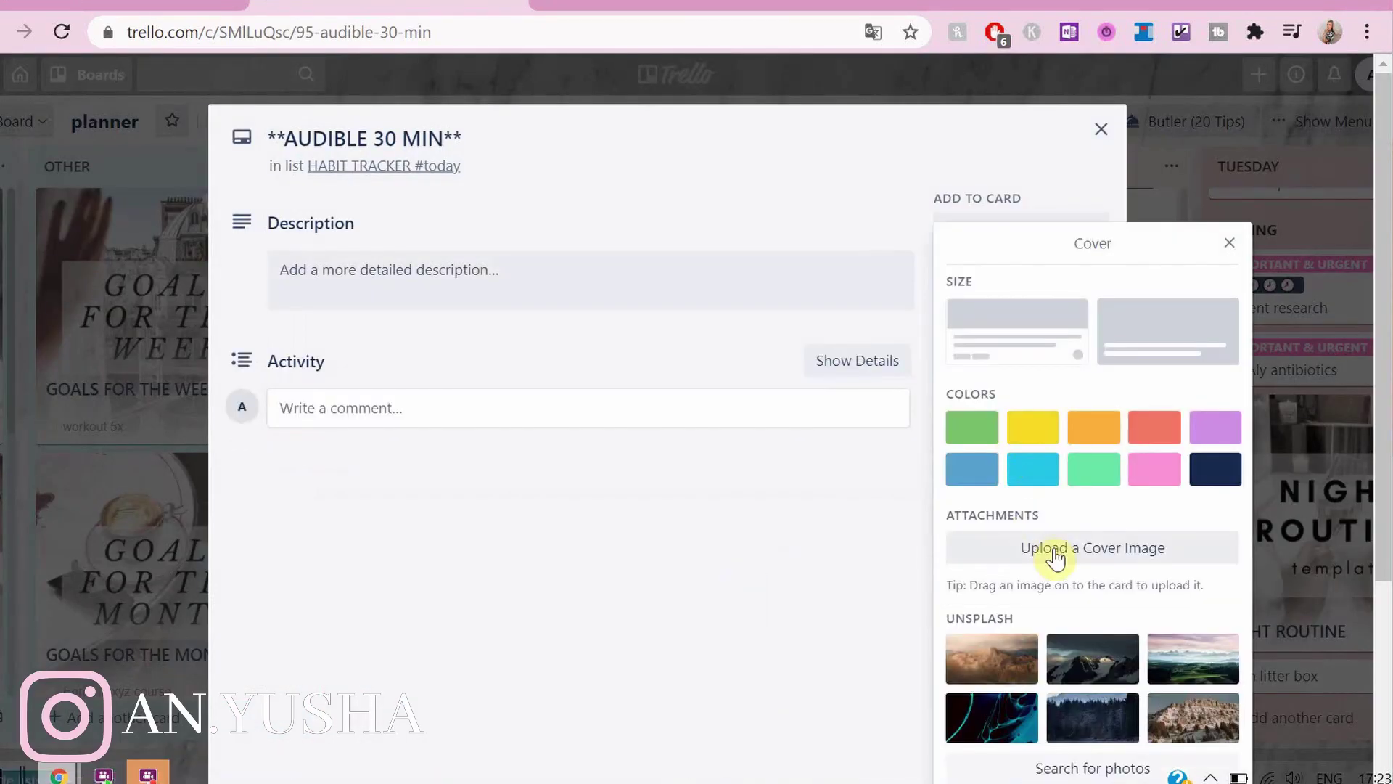
click(1053, 547)
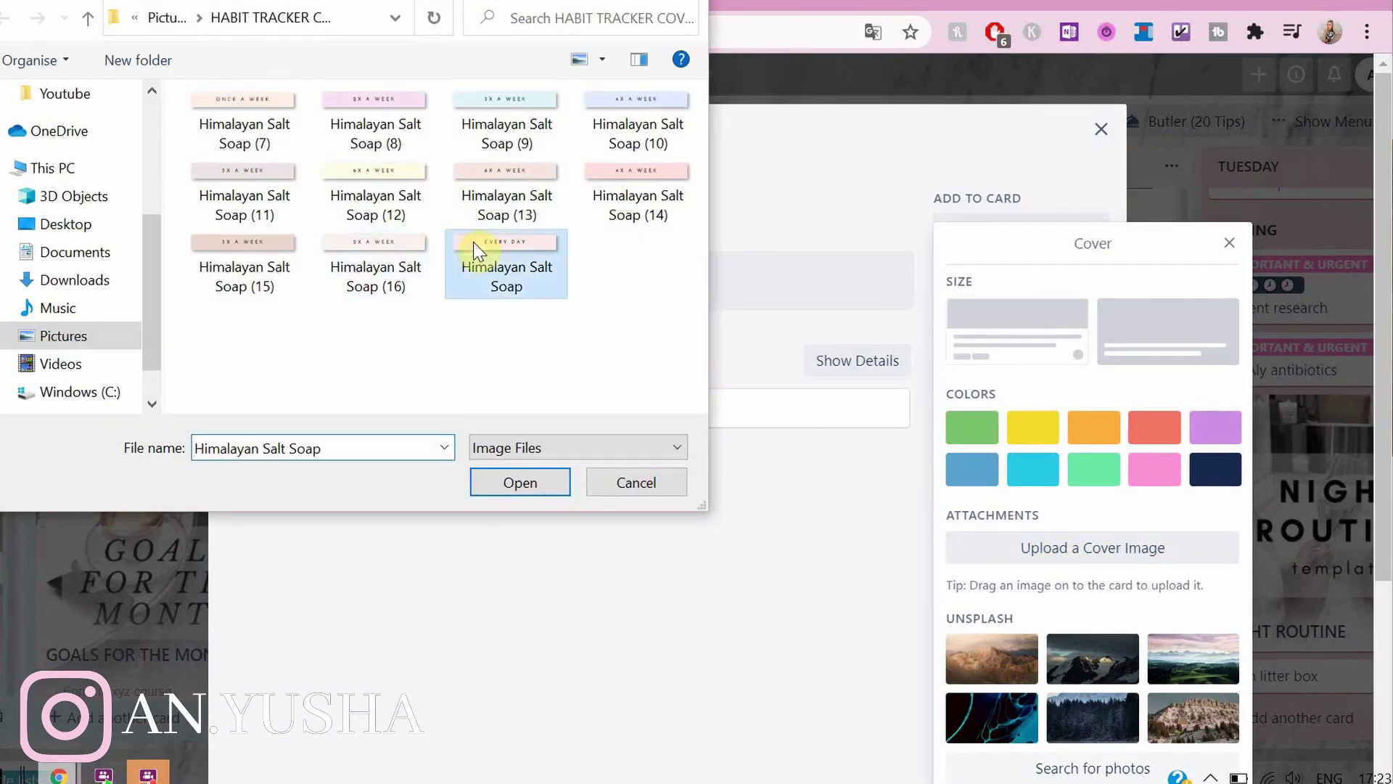
double_click(473, 241)
click(1099, 127)
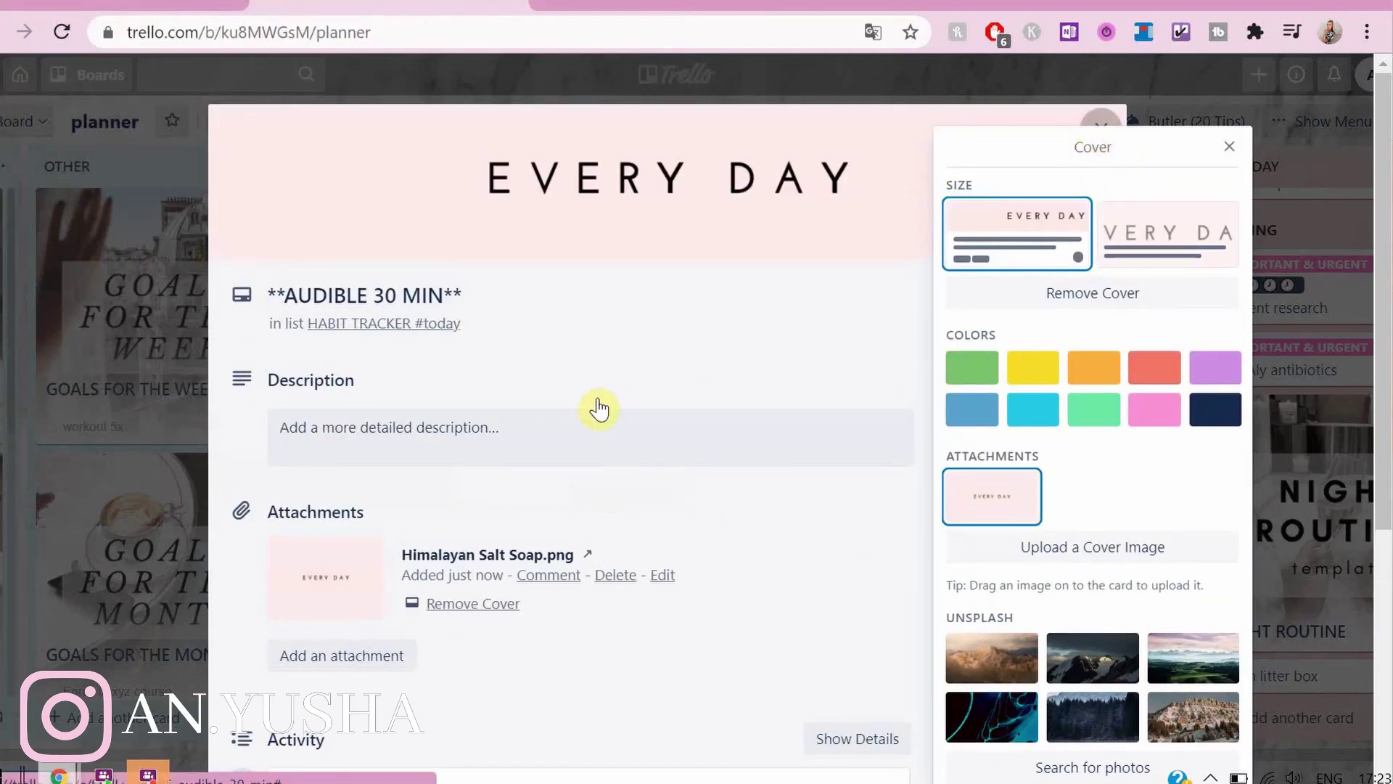
scroll(462, 612, down, 2)
click(574, 556)
click(504, 568)
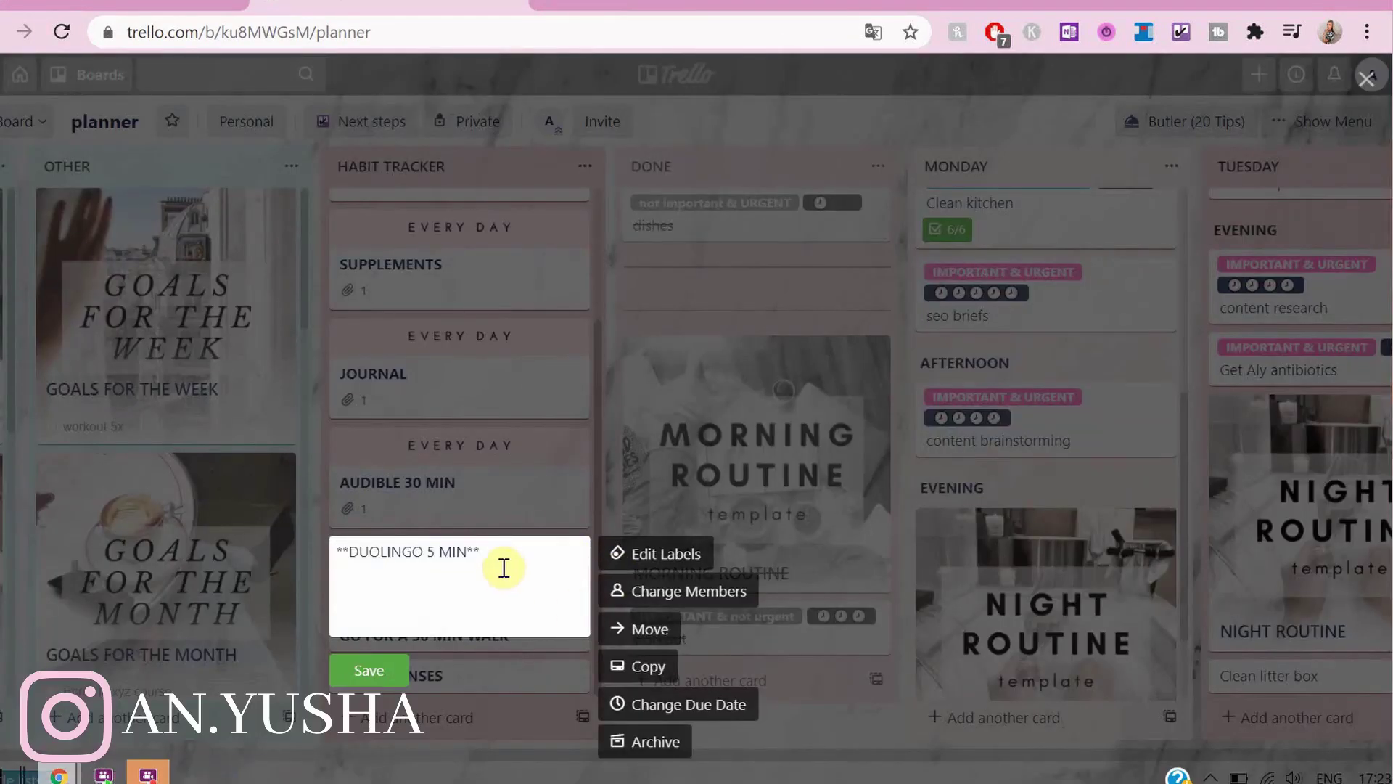
click(406, 672)
- Upload the 6X A WEEK image Himalayan Salt Soap (13) as the cover of the DUOLINGO 5 MIN card
click(499, 566)
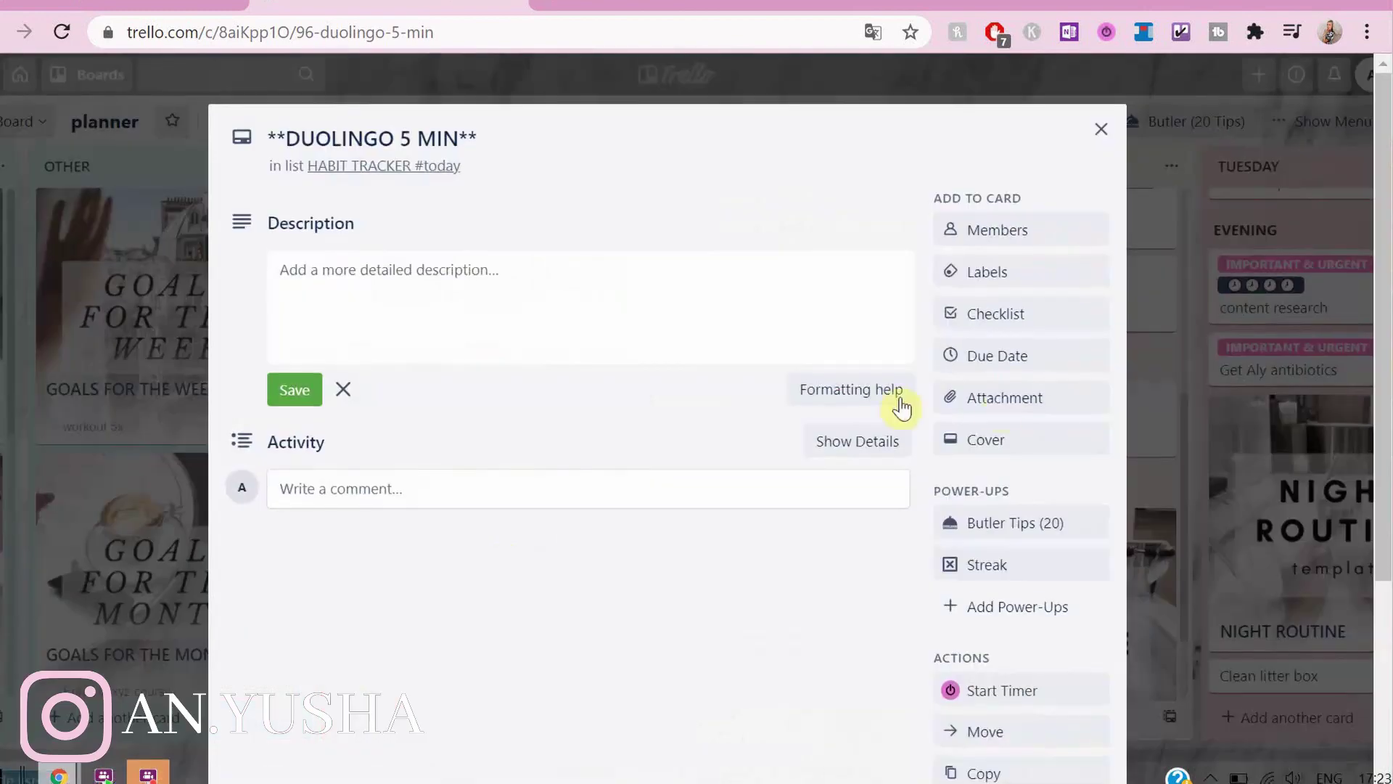
click(1004, 442)
click(1005, 553)
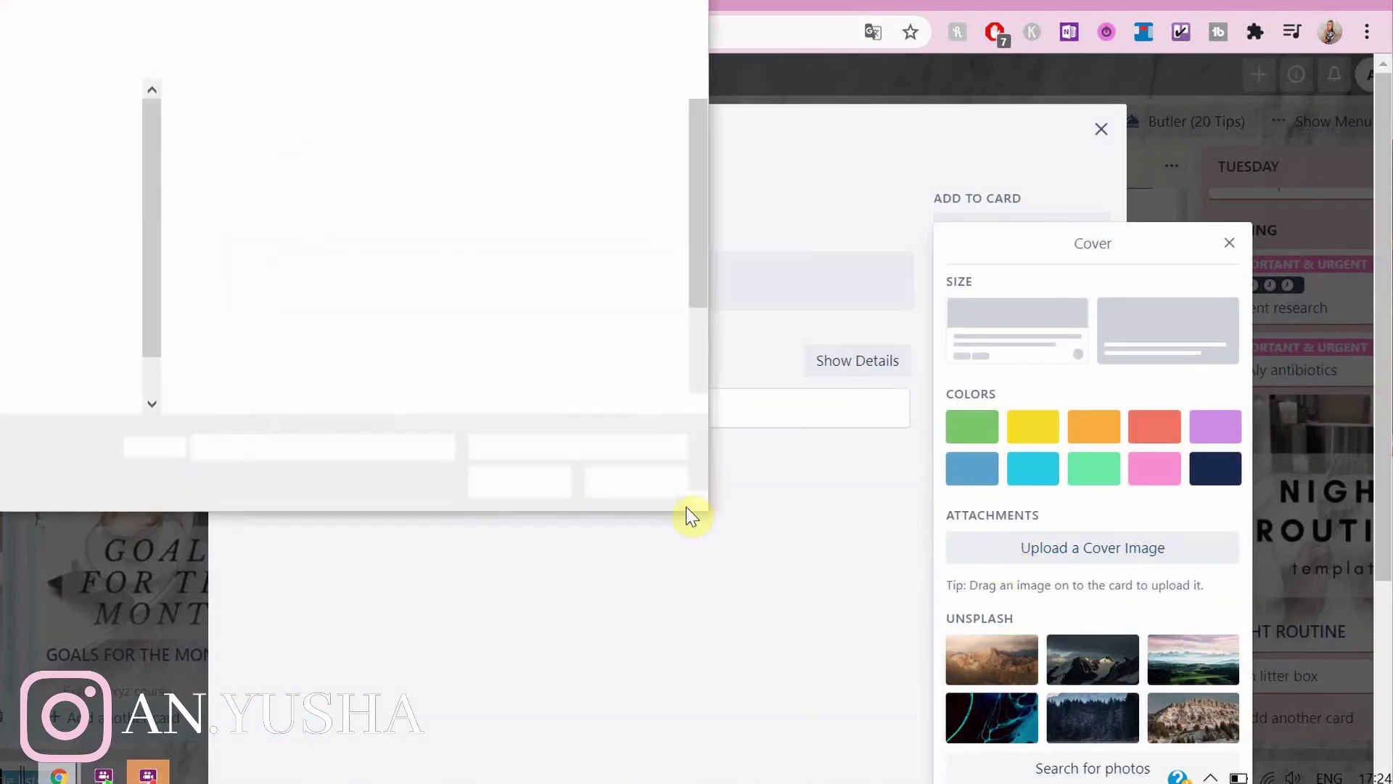
double_click(507, 196)
click(1101, 130)
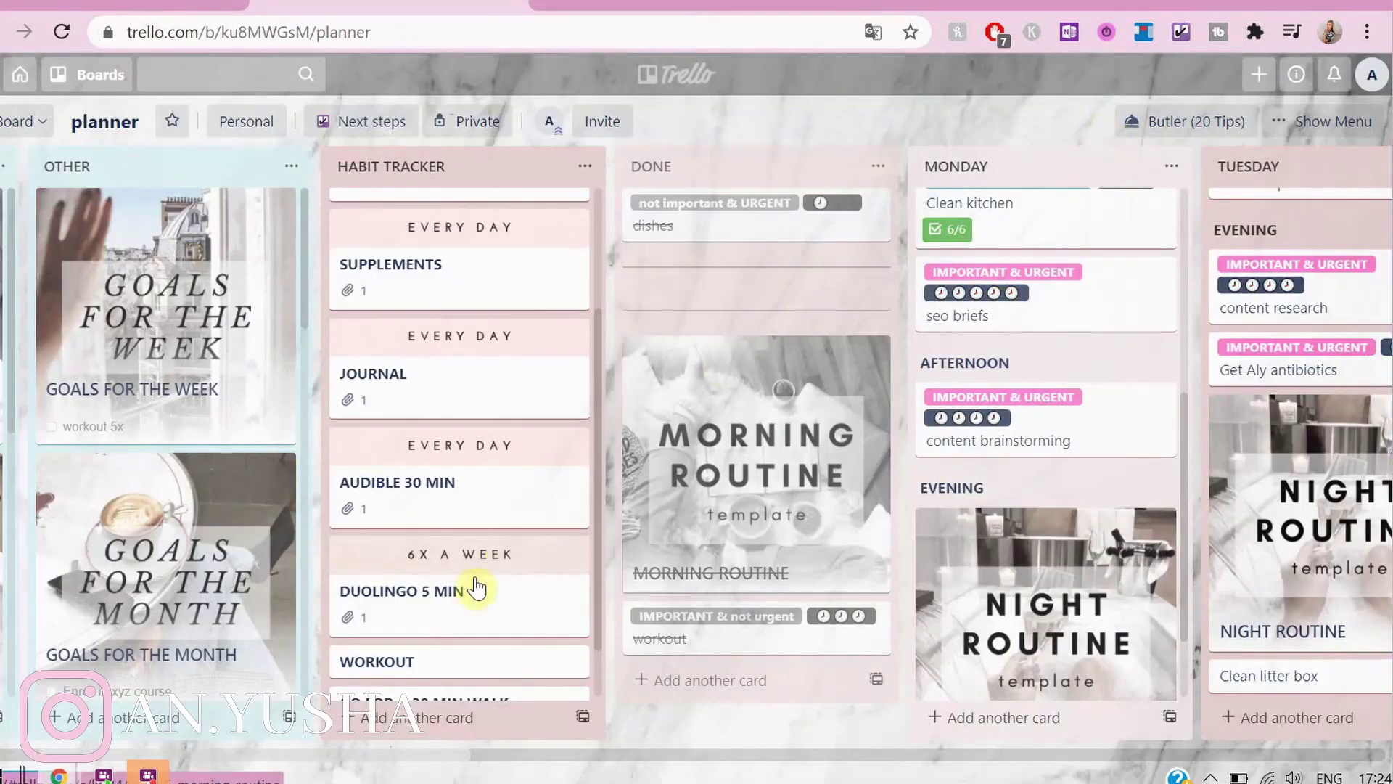
- Upload the 5X A WEEK image Himalayan Salt Soap (11) as the cover of the WORKOUT card
click(537, 605)
click(981, 444)
click(1038, 565)
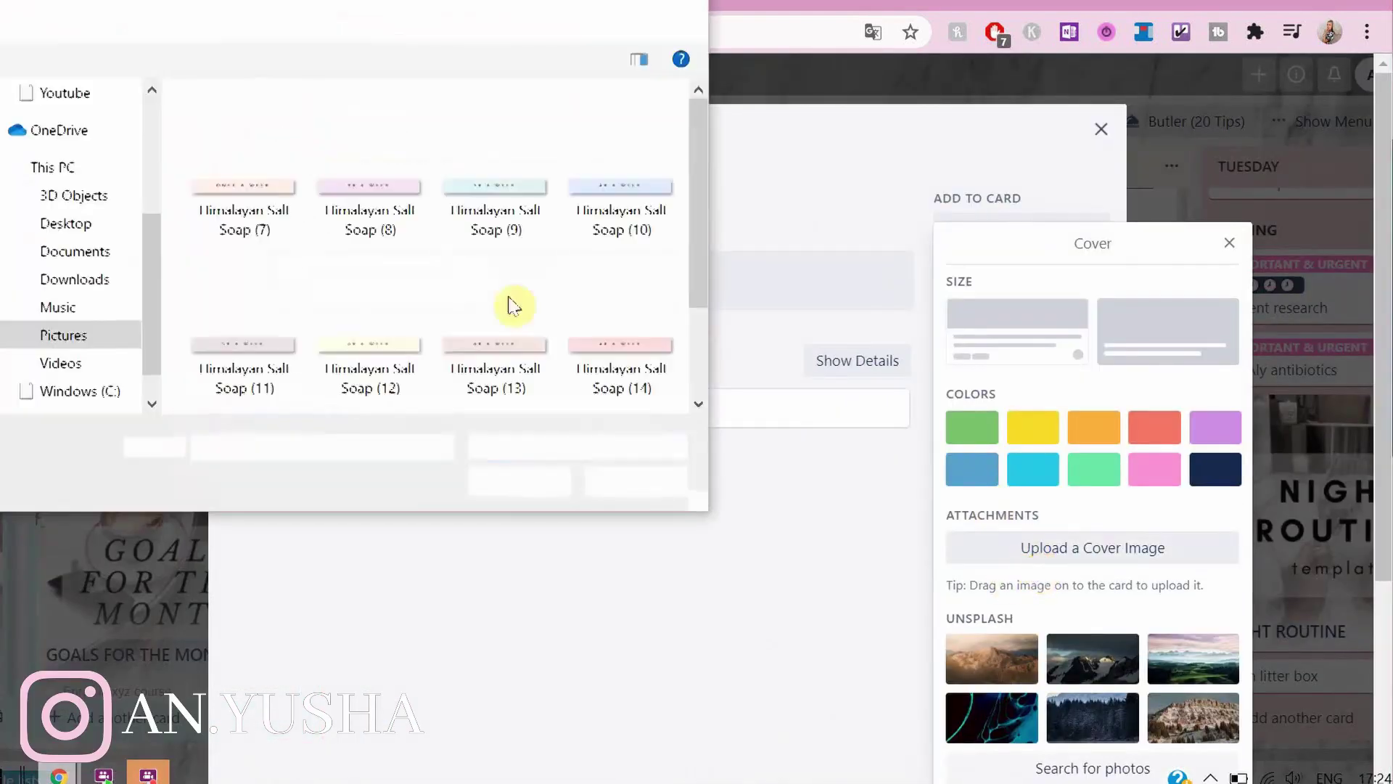
double_click(243, 197)
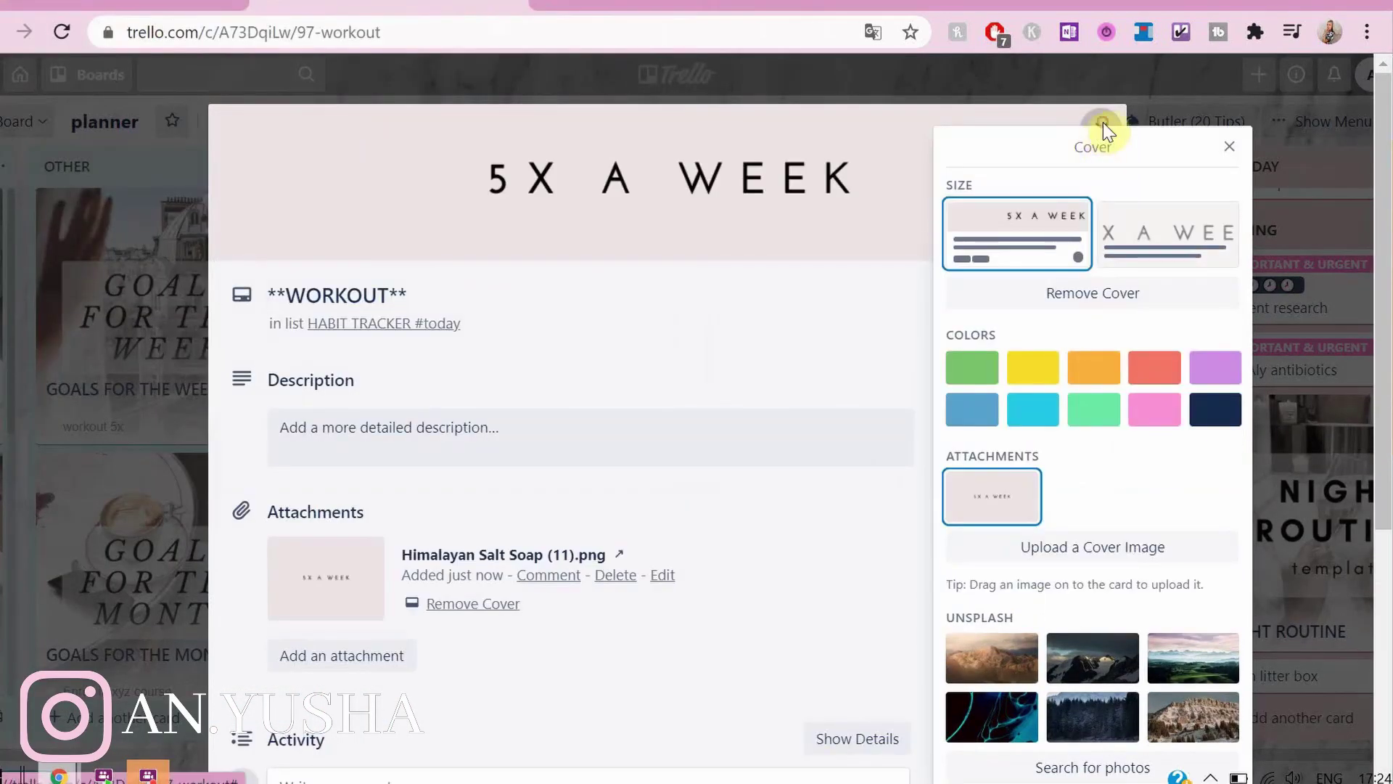
click(1101, 130)
- Upload the 3X A WEEK image Himalayan Salt Soap (15) as the cover of the GO FOR A 30 MIN WALK card
scroll(547, 405, down, 2)
click(520, 643)
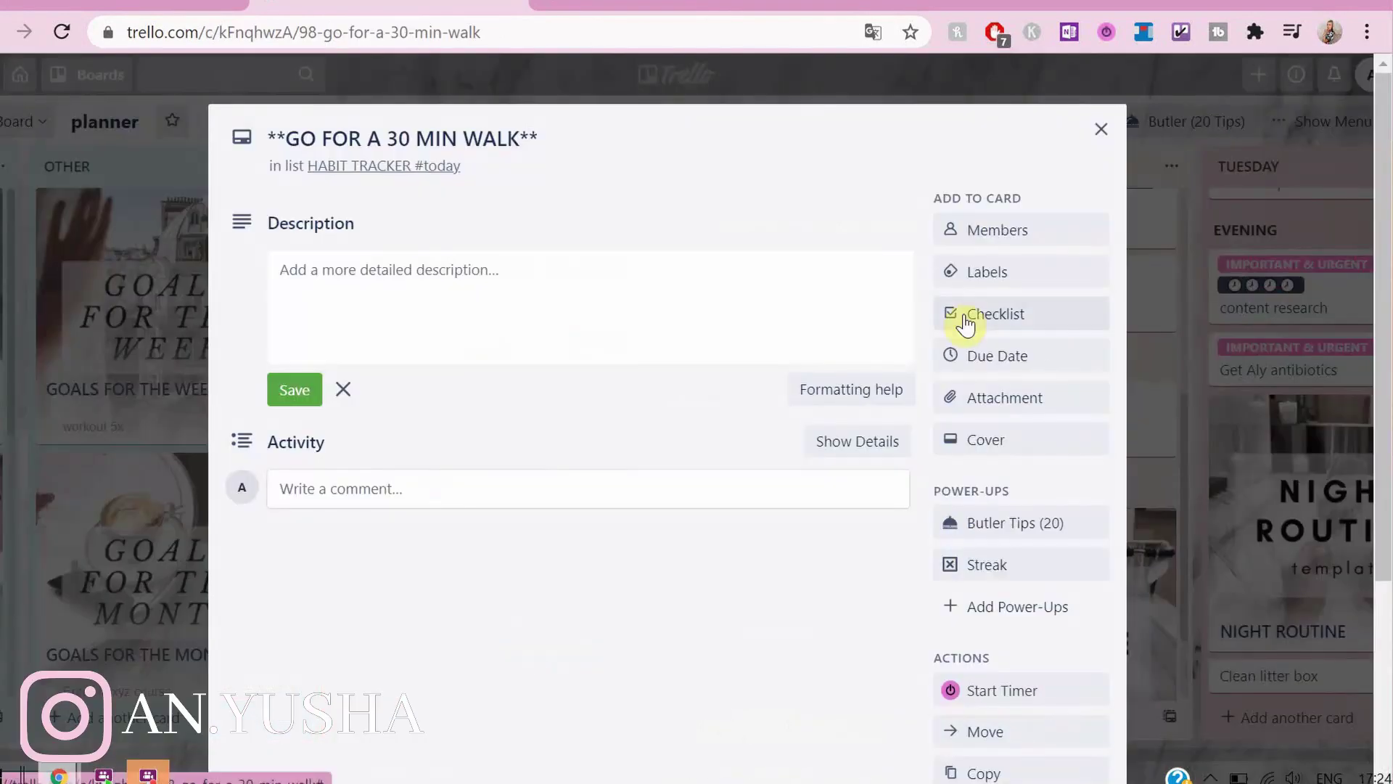
click(1009, 433)
click(1024, 550)
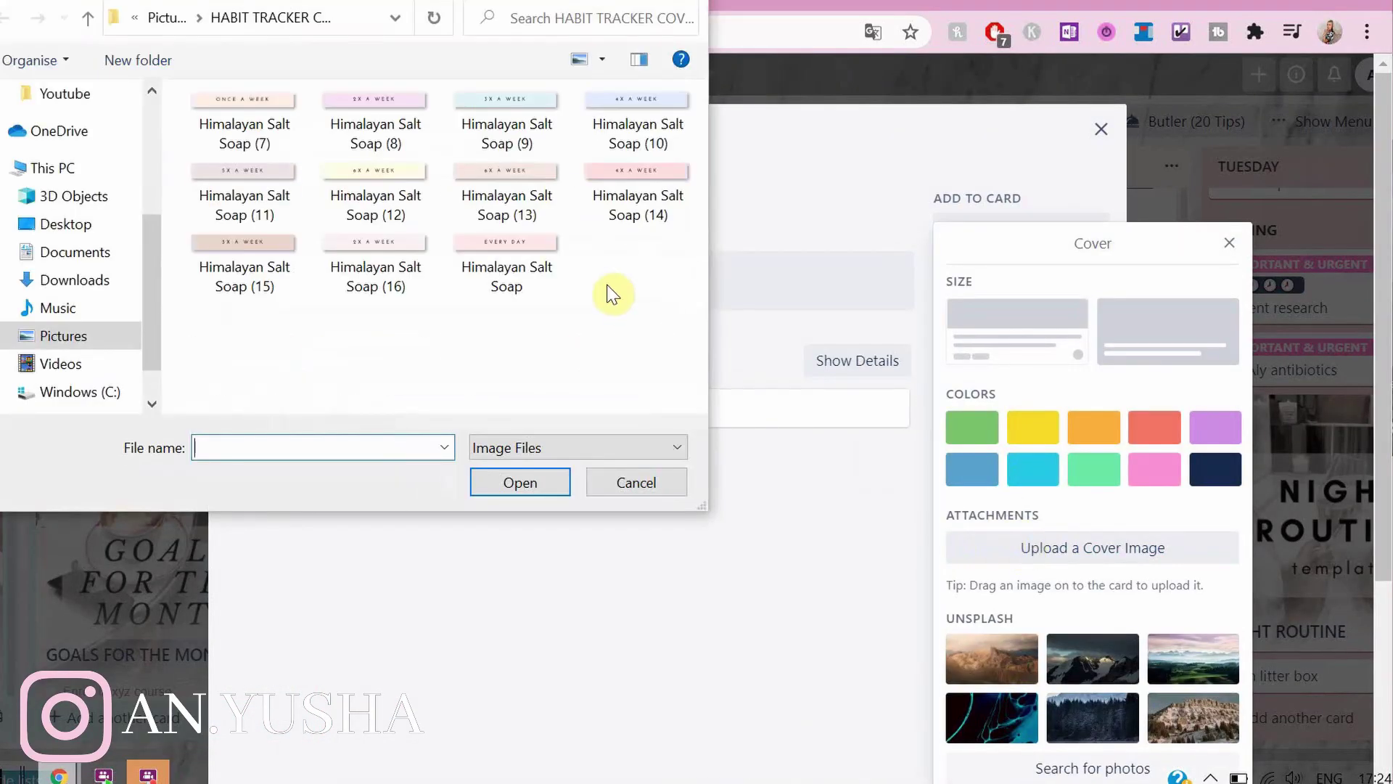
click(272, 255)
double_click(271, 254)
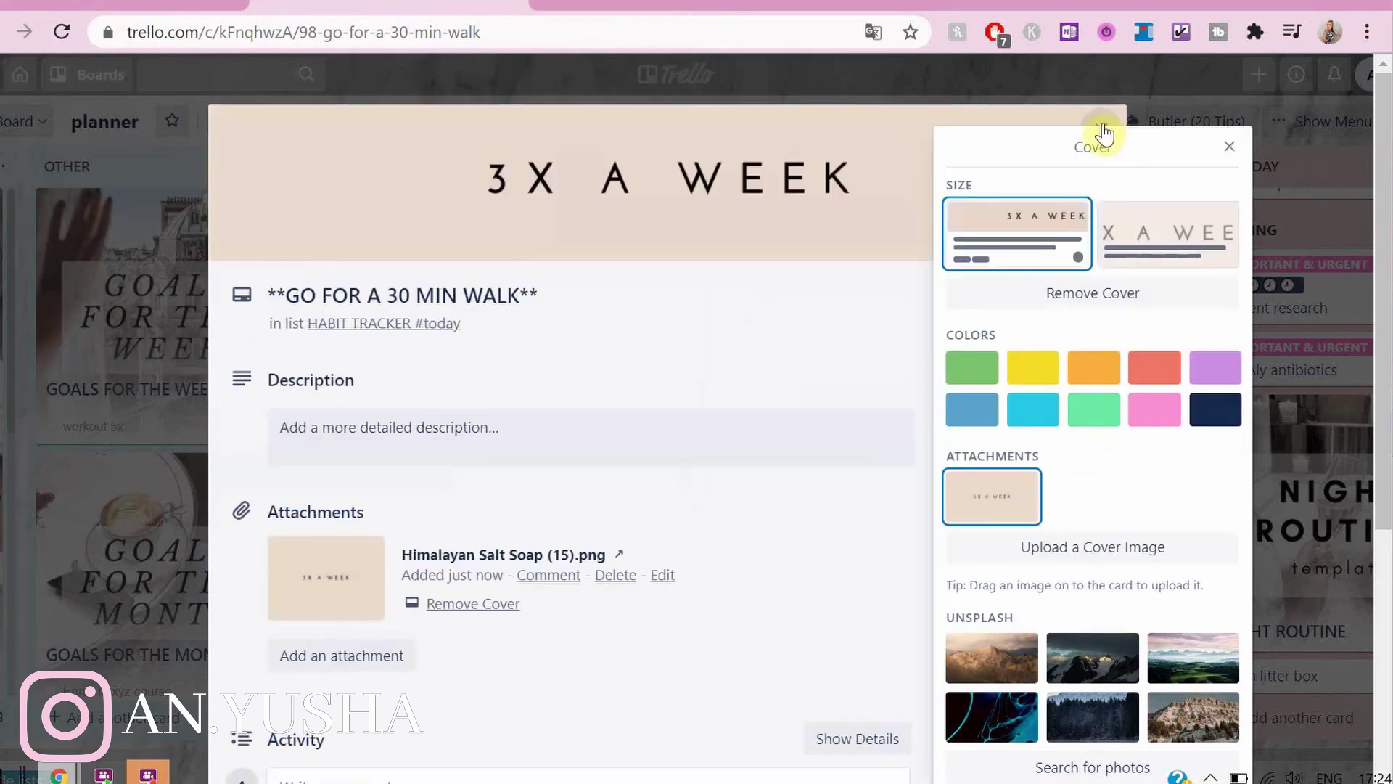
click(1101, 129)
scroll(516, 705, down, 2)
click(572, 676)
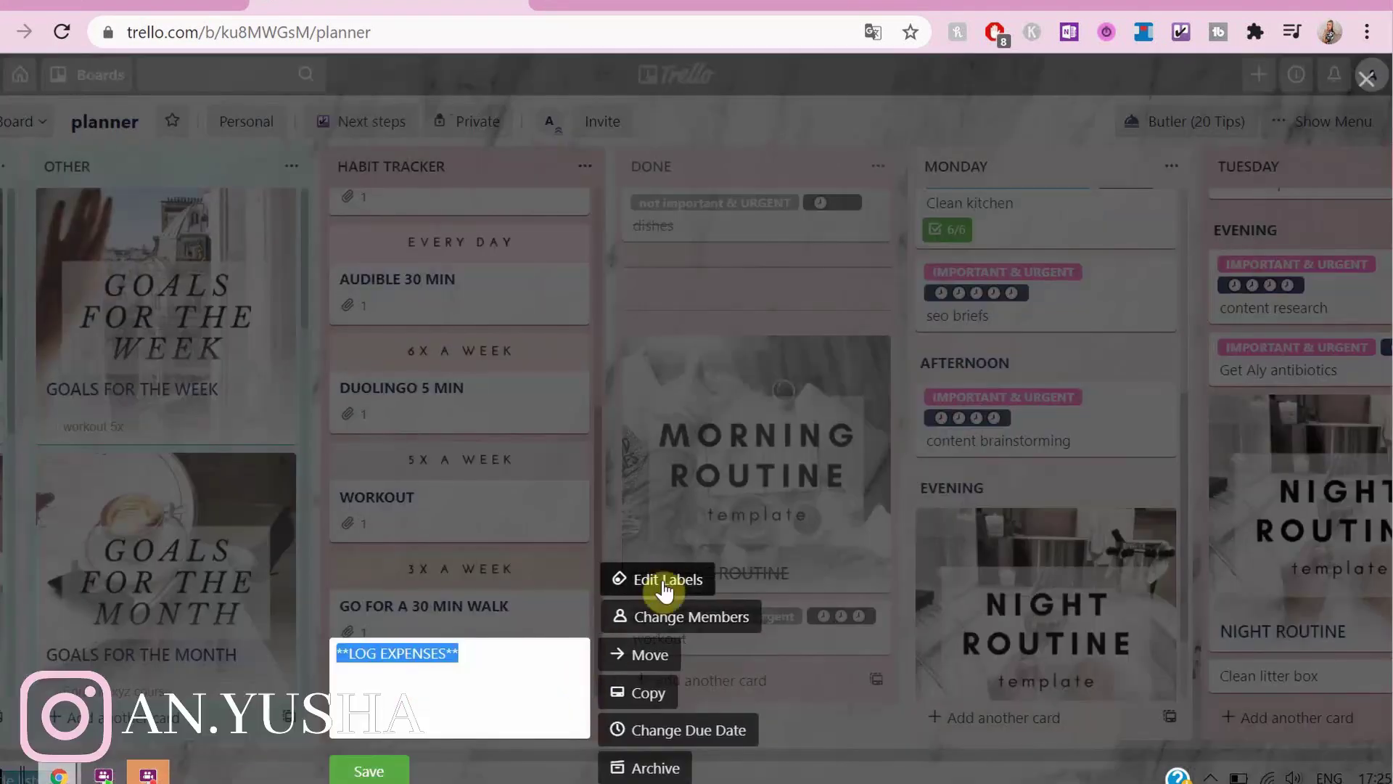
click(661, 578)
click(1057, 659)
- Upload the 2X A WEEK image Himalayan Salt Soap (16) as the cover of the LOG EXPENSES card
click(417, 682)
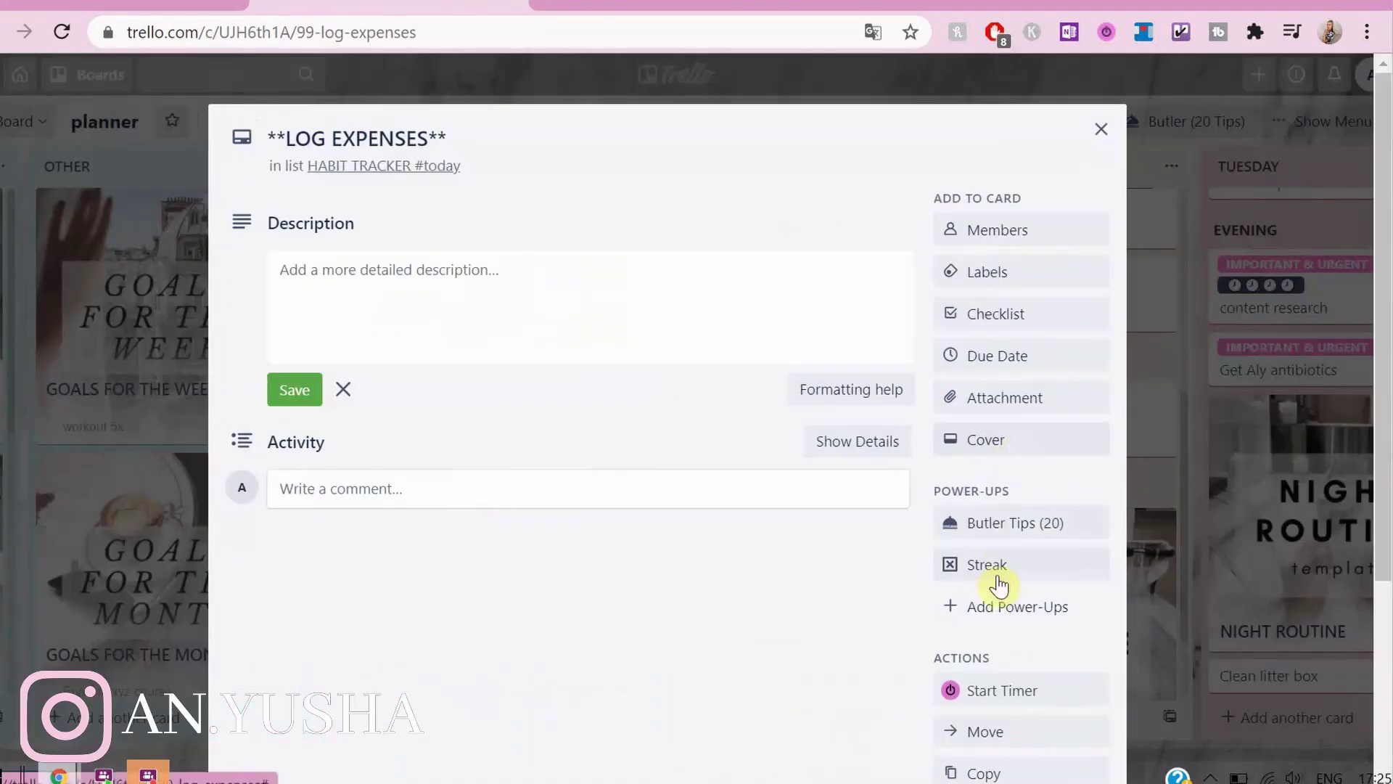
click(1021, 458)
click(1002, 550)
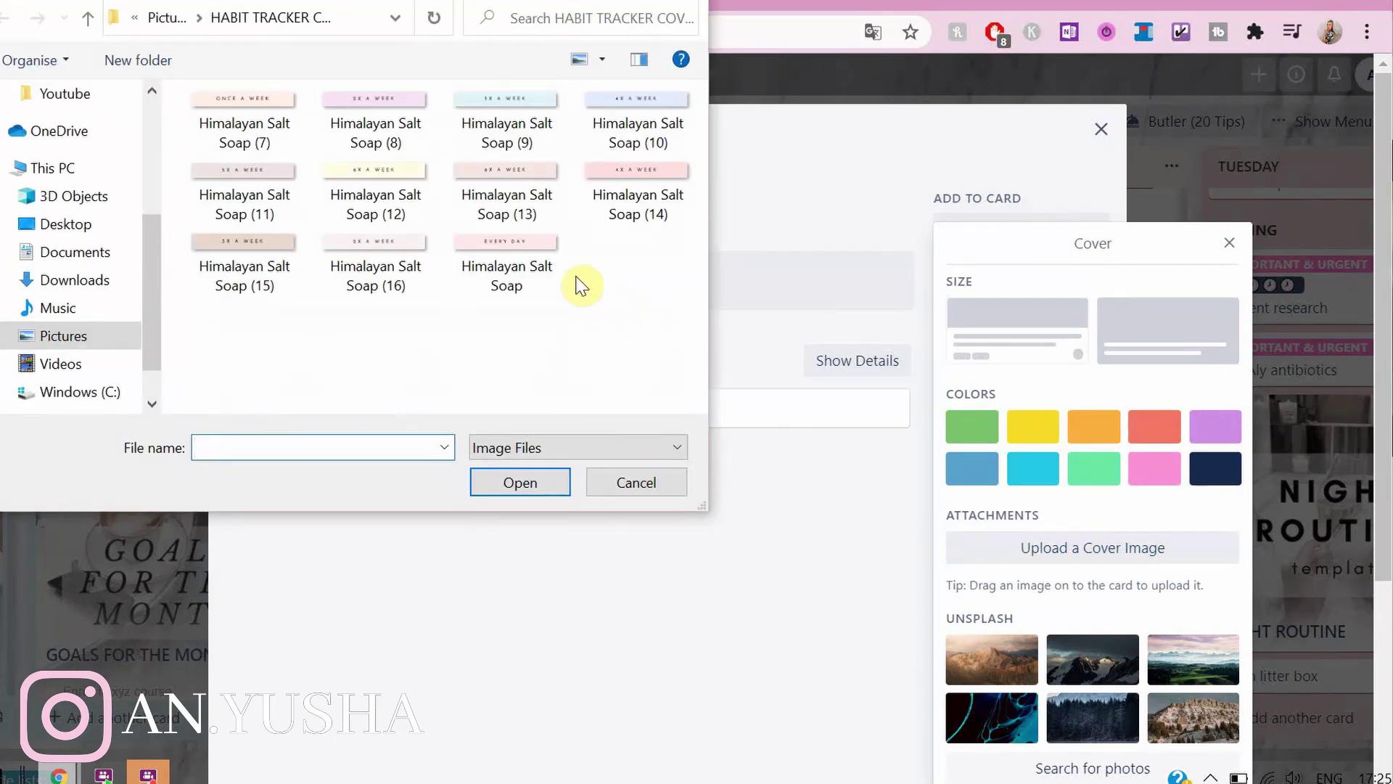
double_click(394, 246)
click(1098, 127)
scroll(547, 373, down, 2)
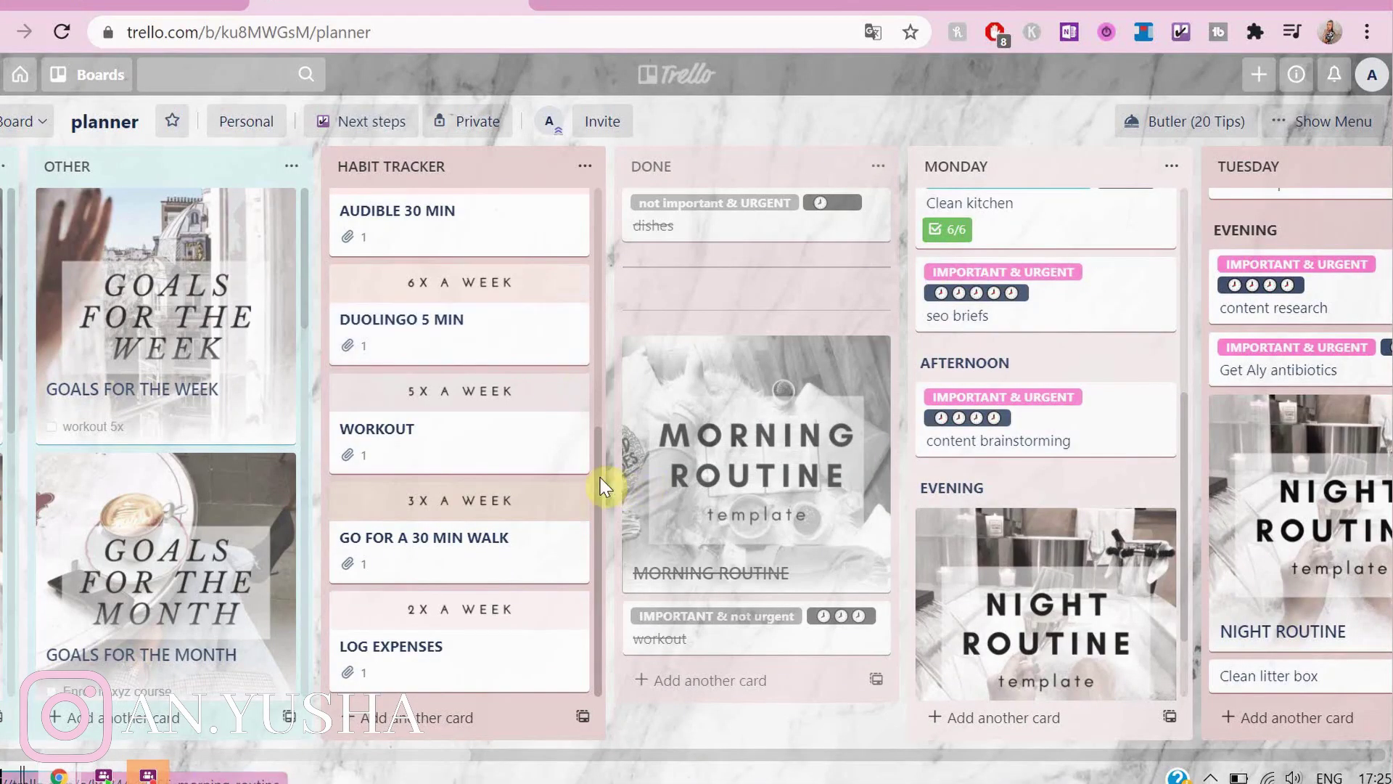
- Enable Streak on the STRETCHING card and save it with Monday as the first day of the week
scroll(561, 311, up, 5)
click(502, 328)
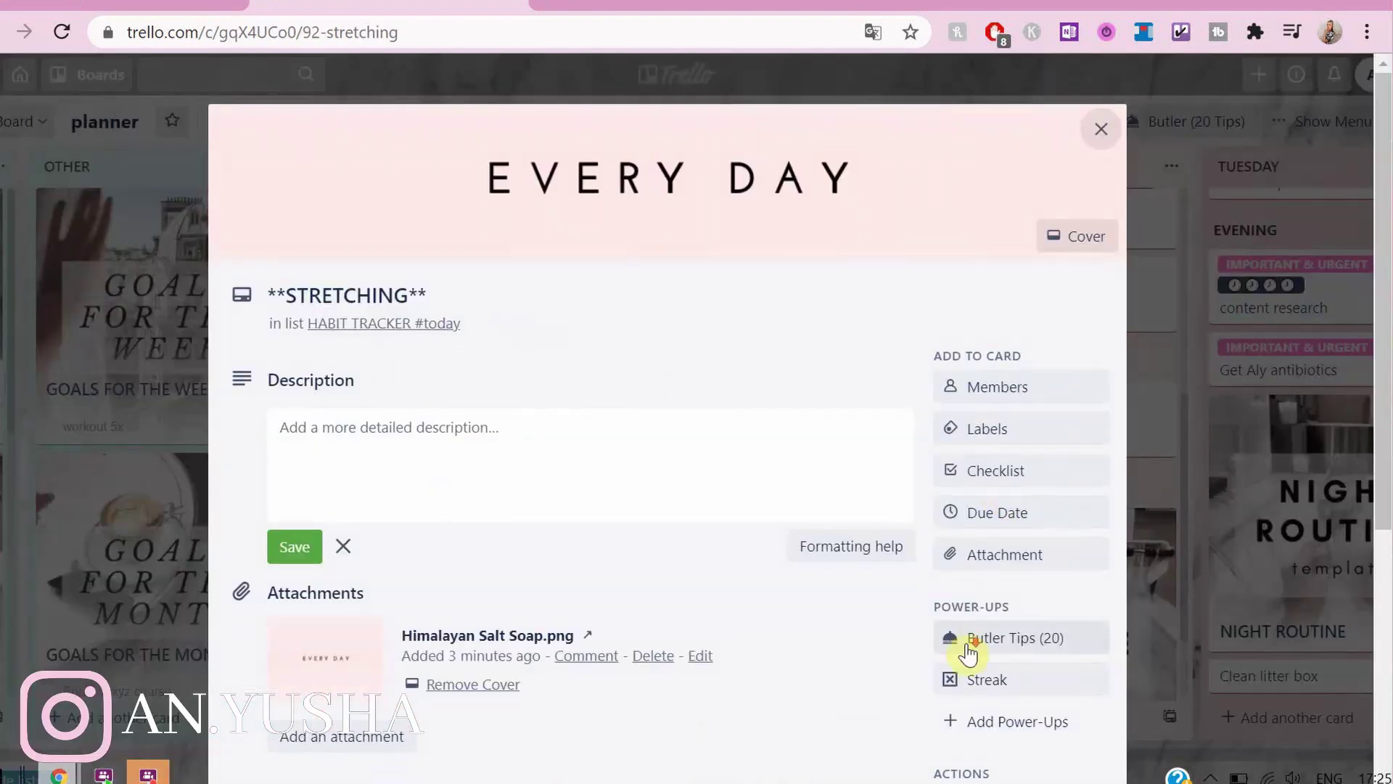
scroll(973, 651, down, 5)
click(1004, 338)
click(1092, 432)
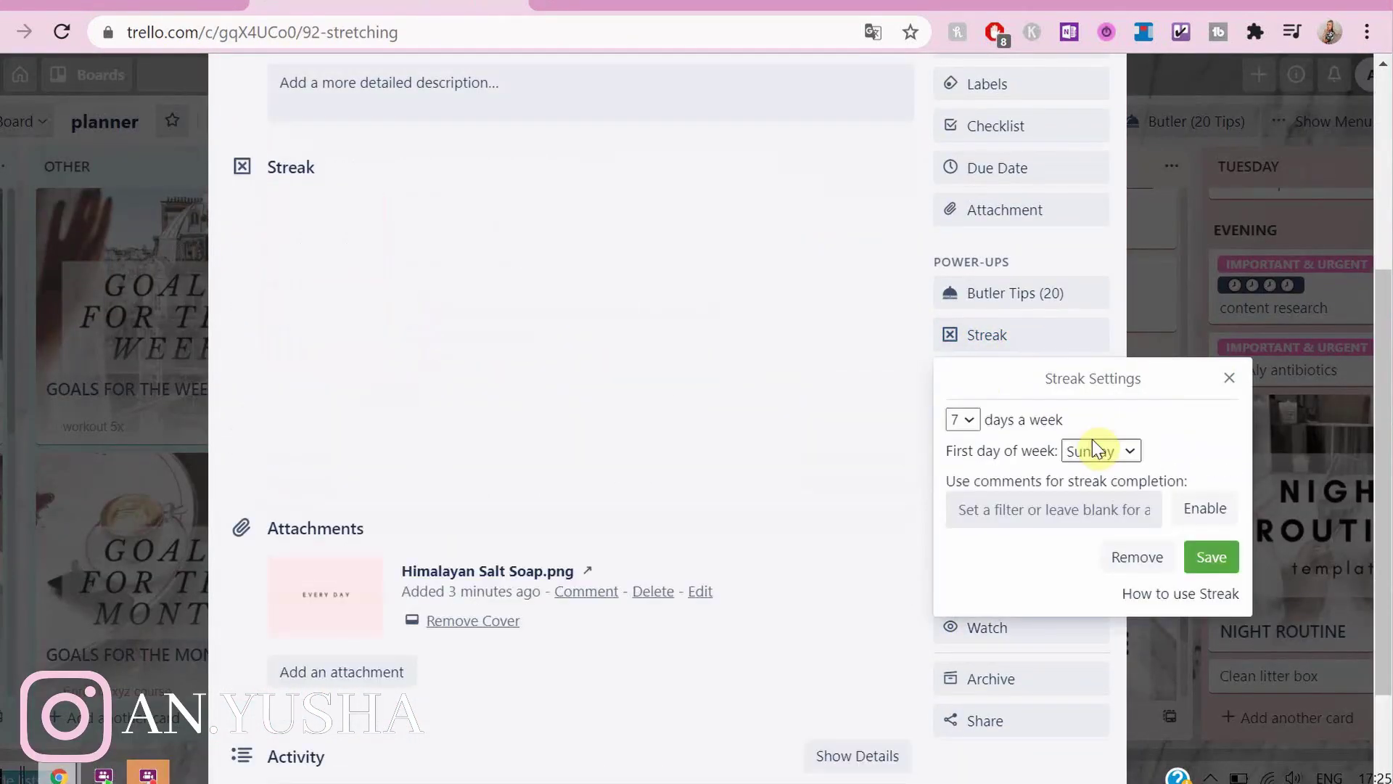
click(1104, 451)
click(1103, 476)
click(1213, 556)
key(Escape)
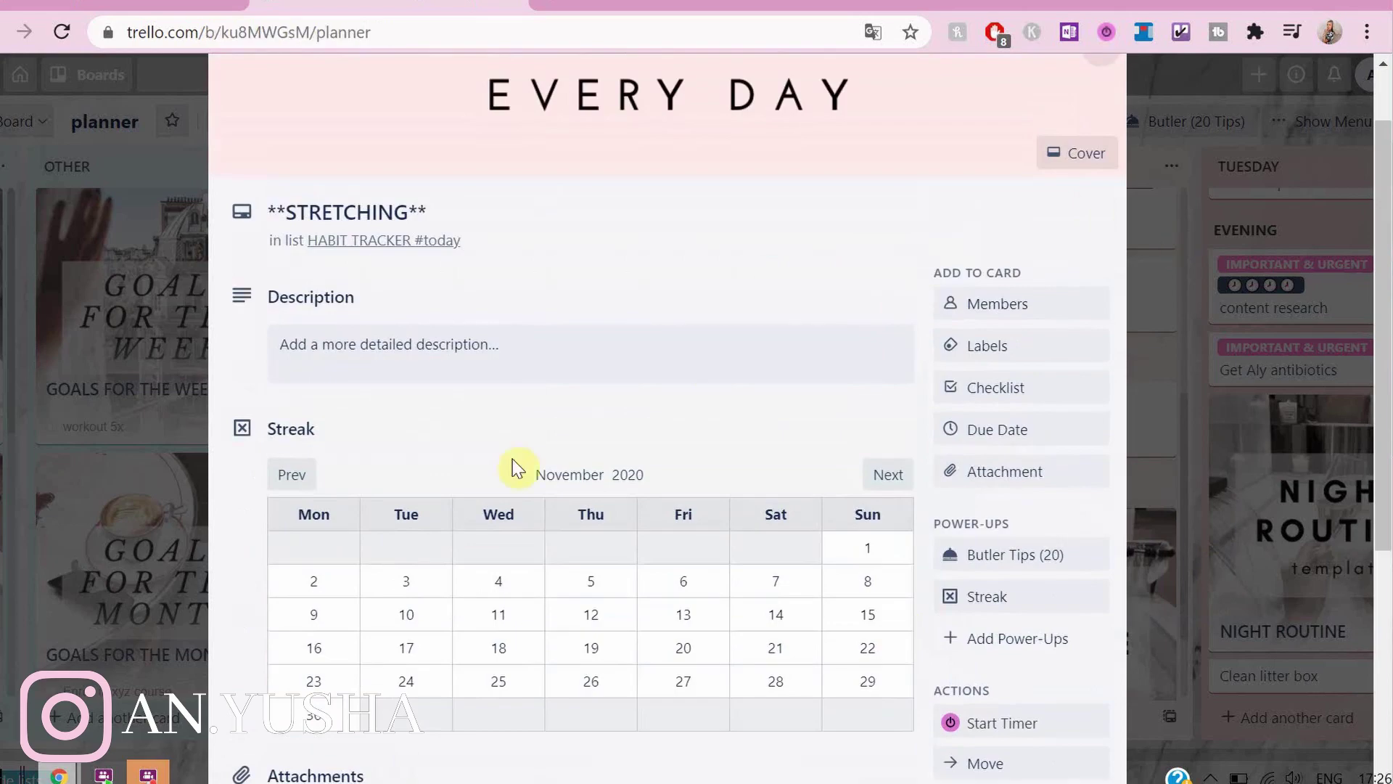
- Enable Streak on the SUPPLEMENTS card with Monday as the first day of the week and save the settings
click(513, 457)
click(514, 441)
click(1014, 684)
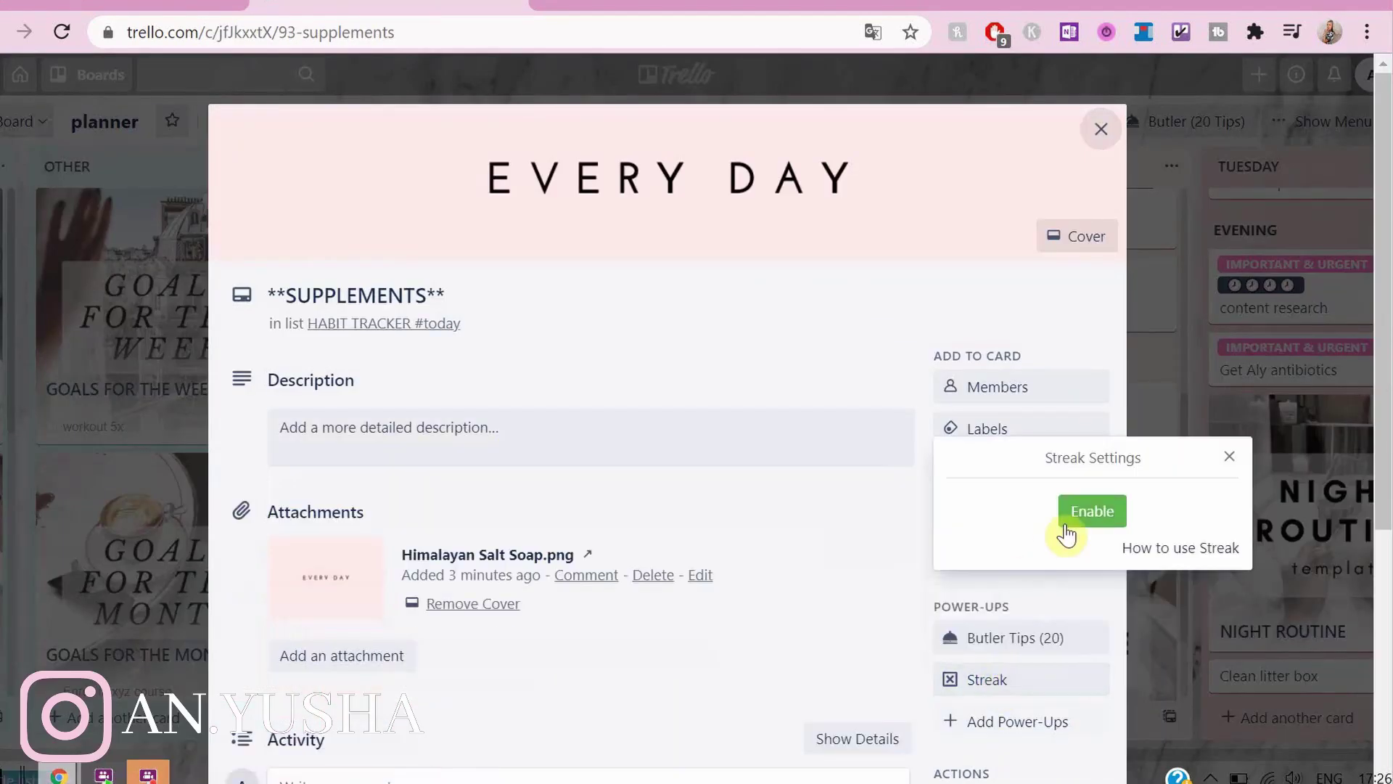
click(1085, 508)
click(1102, 566)
click(1211, 635)
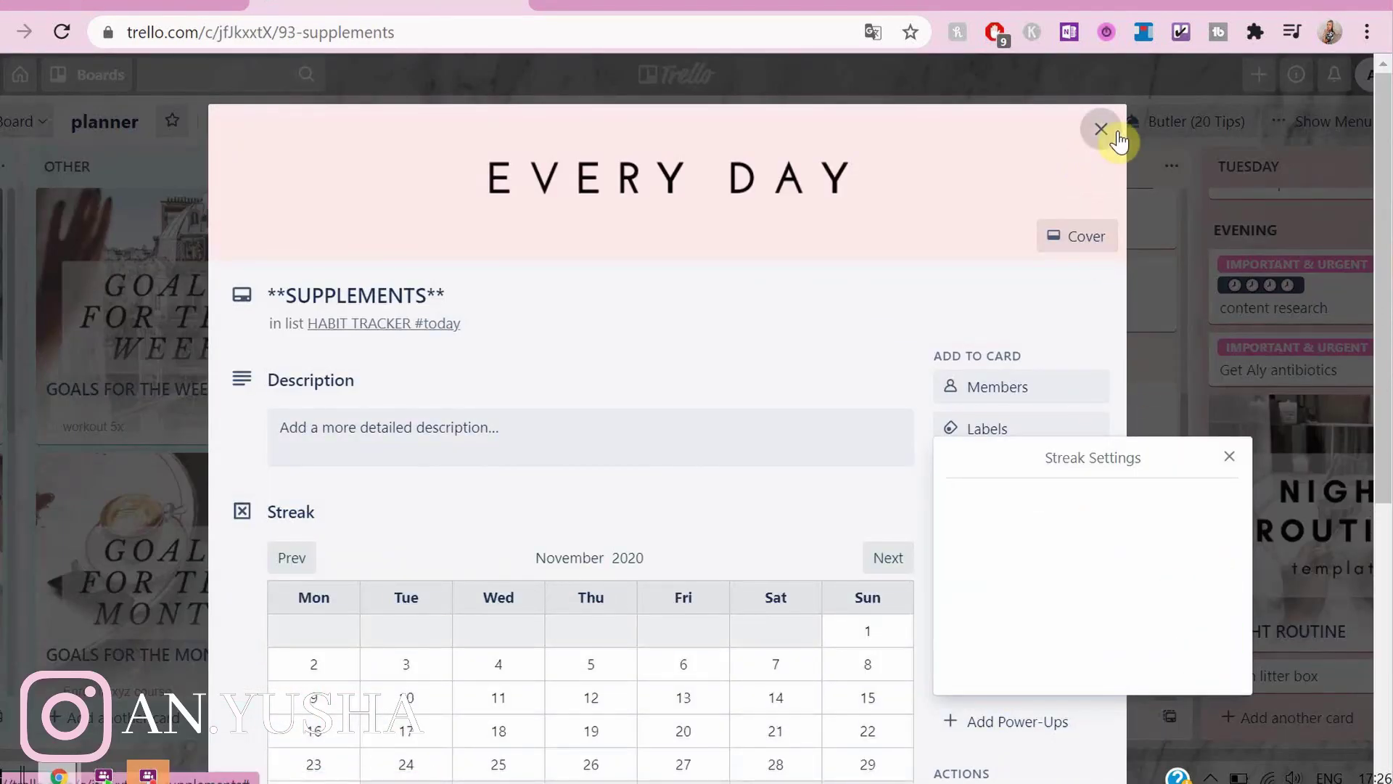
key(Escape)
- Enable Streak on the JOURNAL card, save its settings and return to the board
click(569, 554)
scroll(488, 538, down, 1)
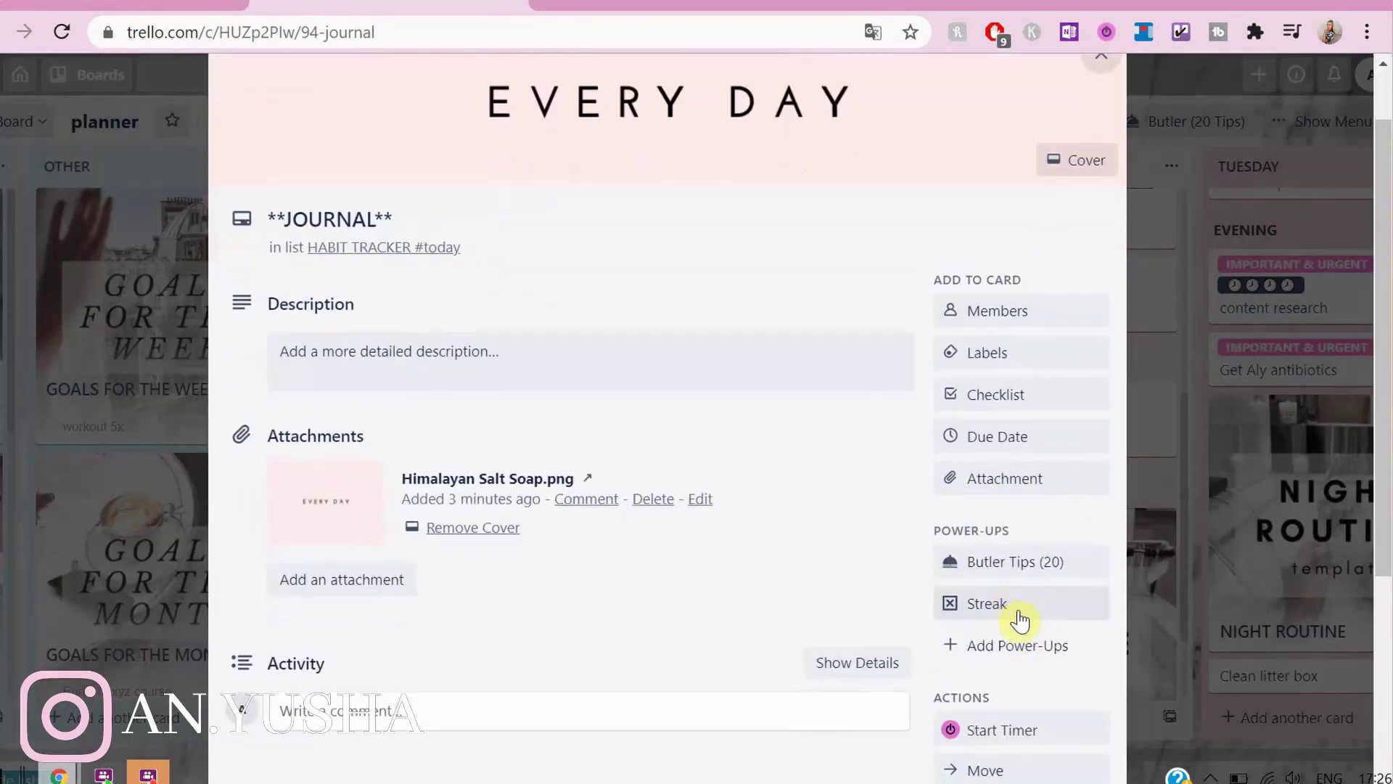
click(1013, 603)
click(1078, 444)
click(1073, 473)
click(1209, 563)
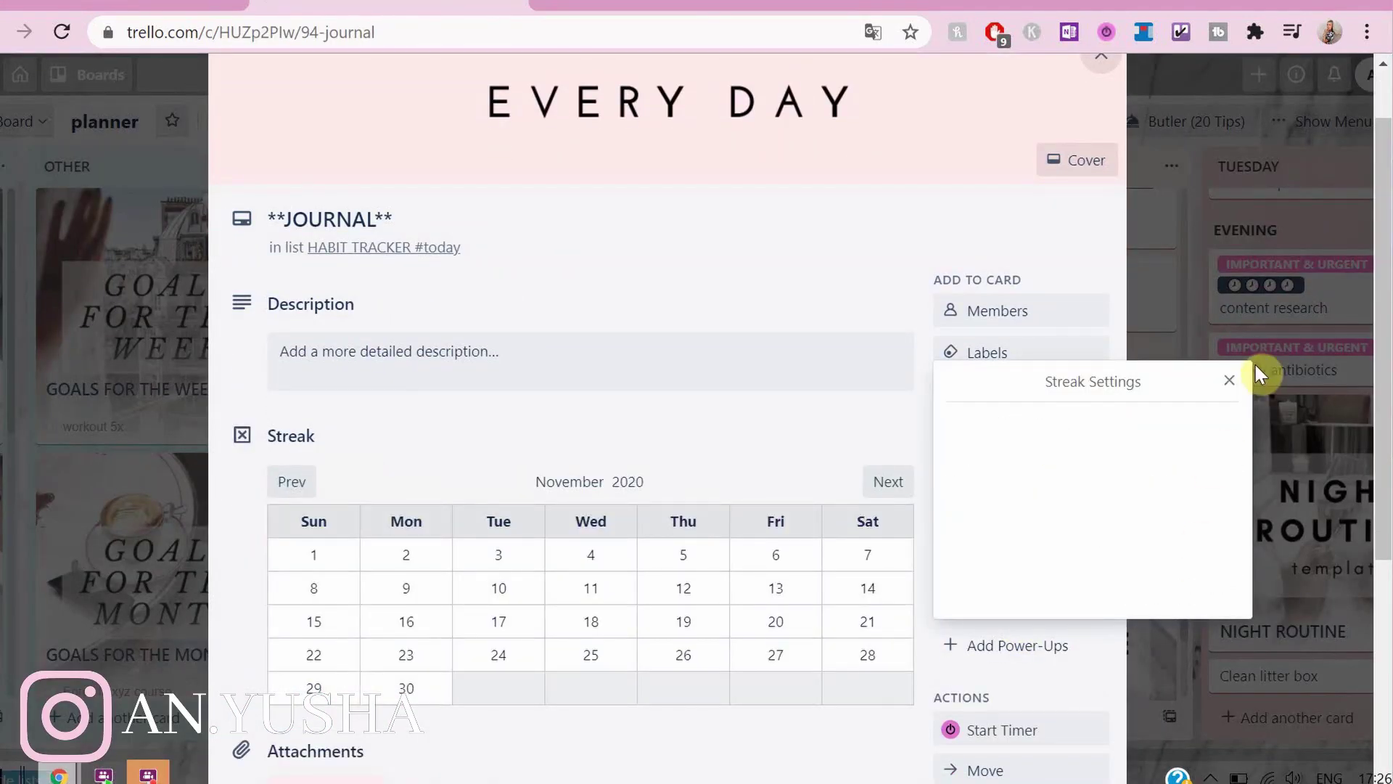
click(1234, 381)
click(1194, 516)
- Enable Streak on the AUDIBLE 30 MIN card with Monday as the first day of the week
scroll(537, 537, down, 3)
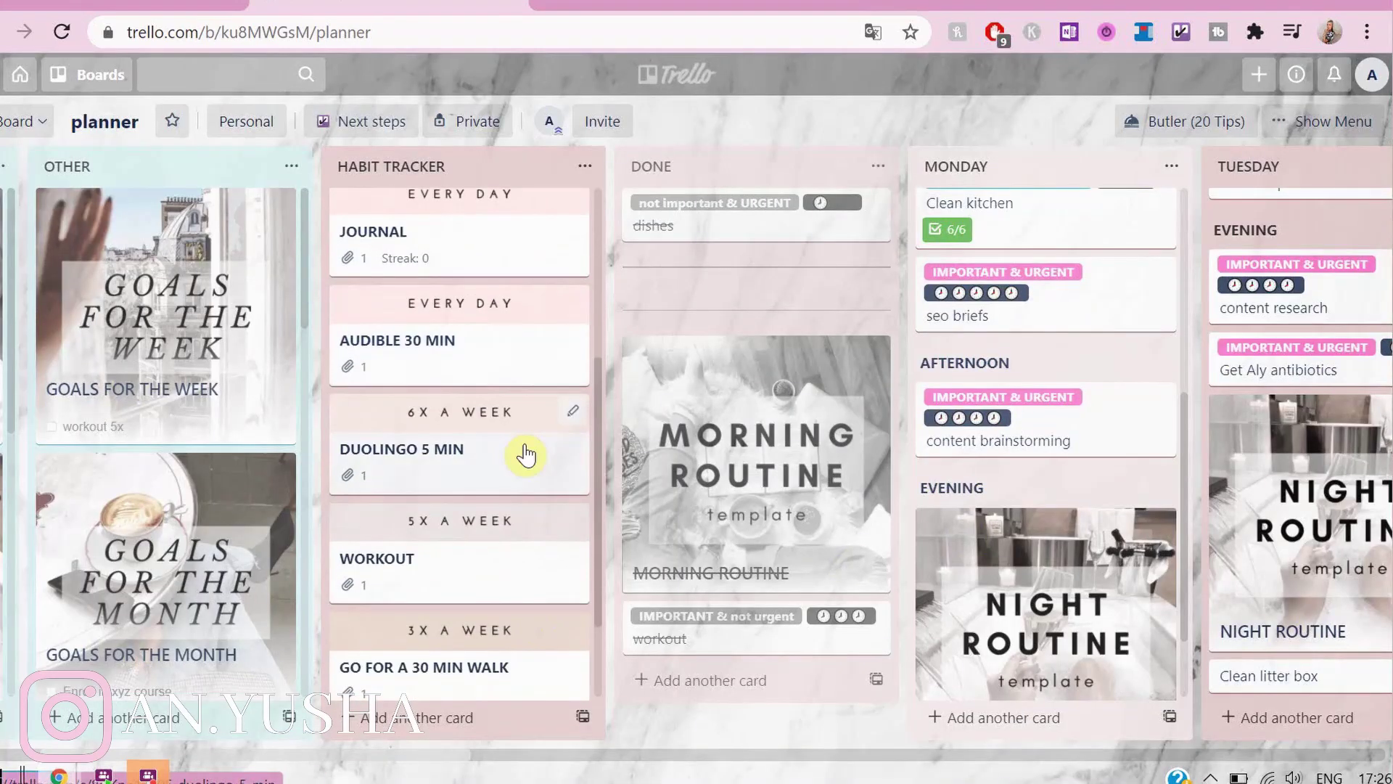
click(575, 303)
click(398, 490)
click(436, 305)
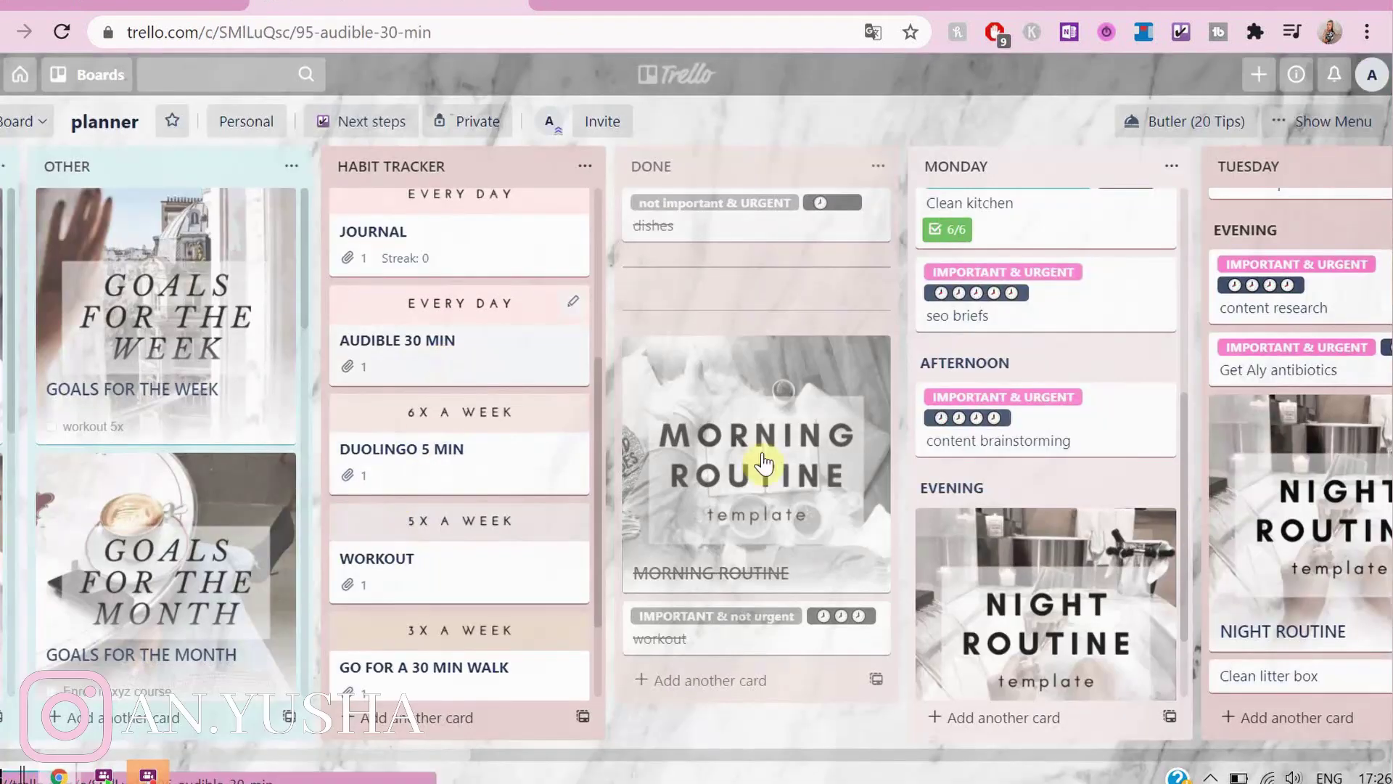
click(984, 675)
click(1086, 507)
click(1101, 529)
click(1096, 561)
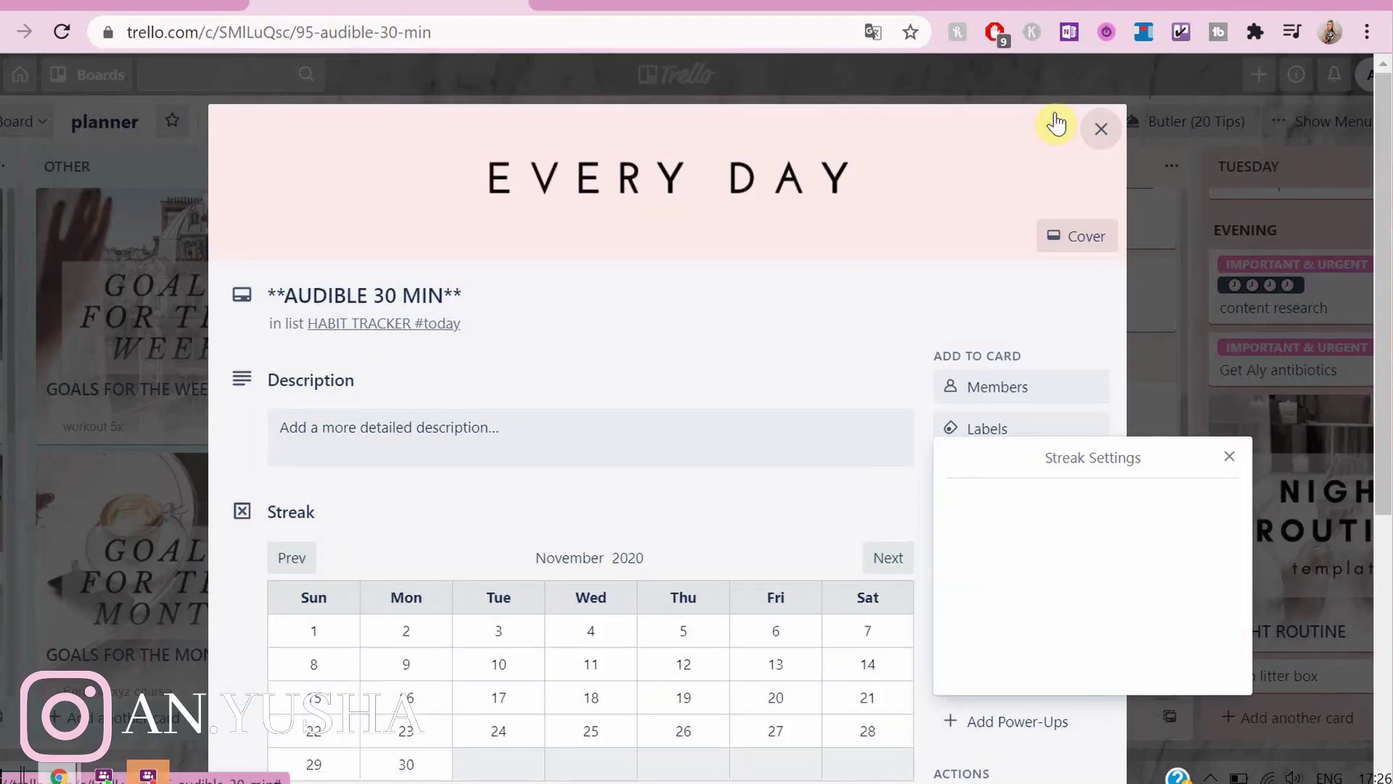
click(1101, 132)
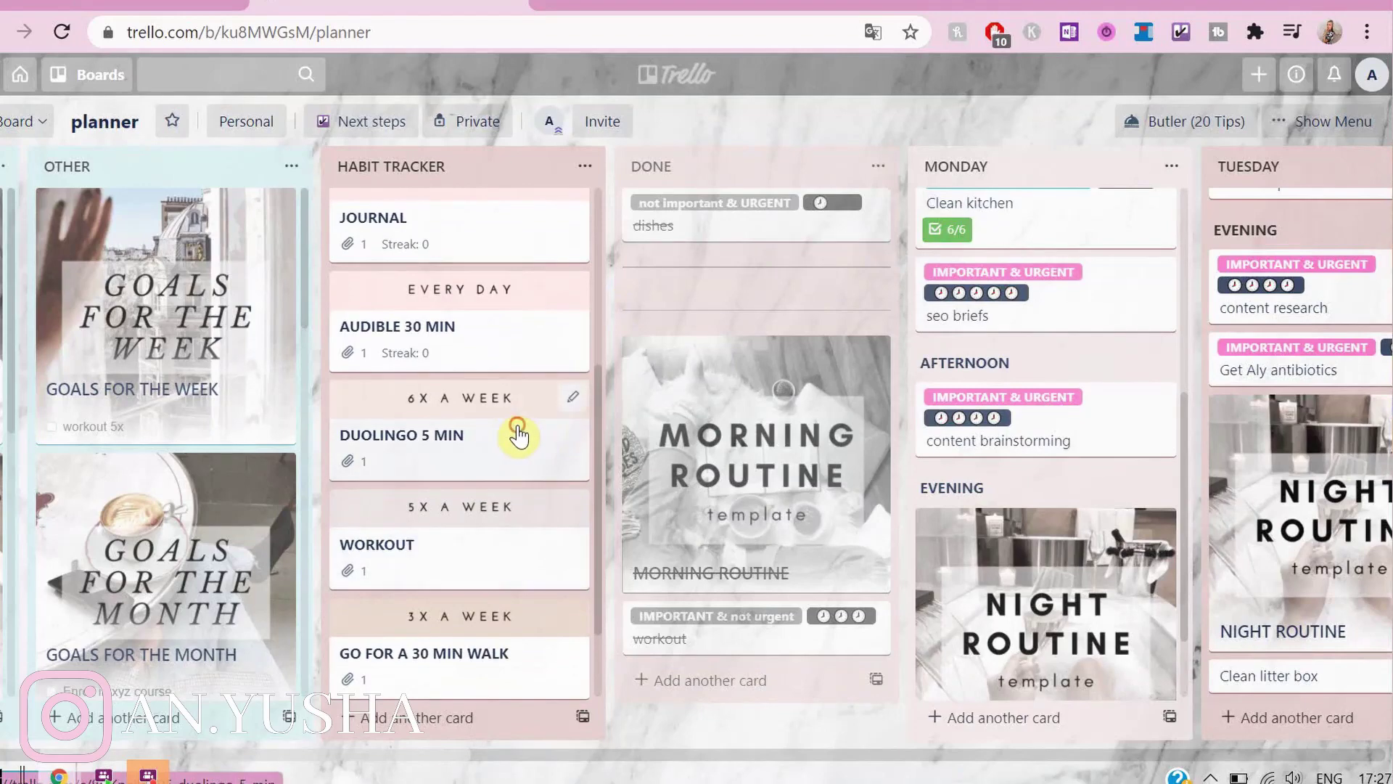
- Enable Streak on the DUOLINGO 5 MIN card and set its days per week to match the 6X A WEEK cover
click(514, 435)
click(1009, 638)
click(1092, 469)
click(963, 456)
click(958, 719)
click(1196, 597)
click(1101, 91)
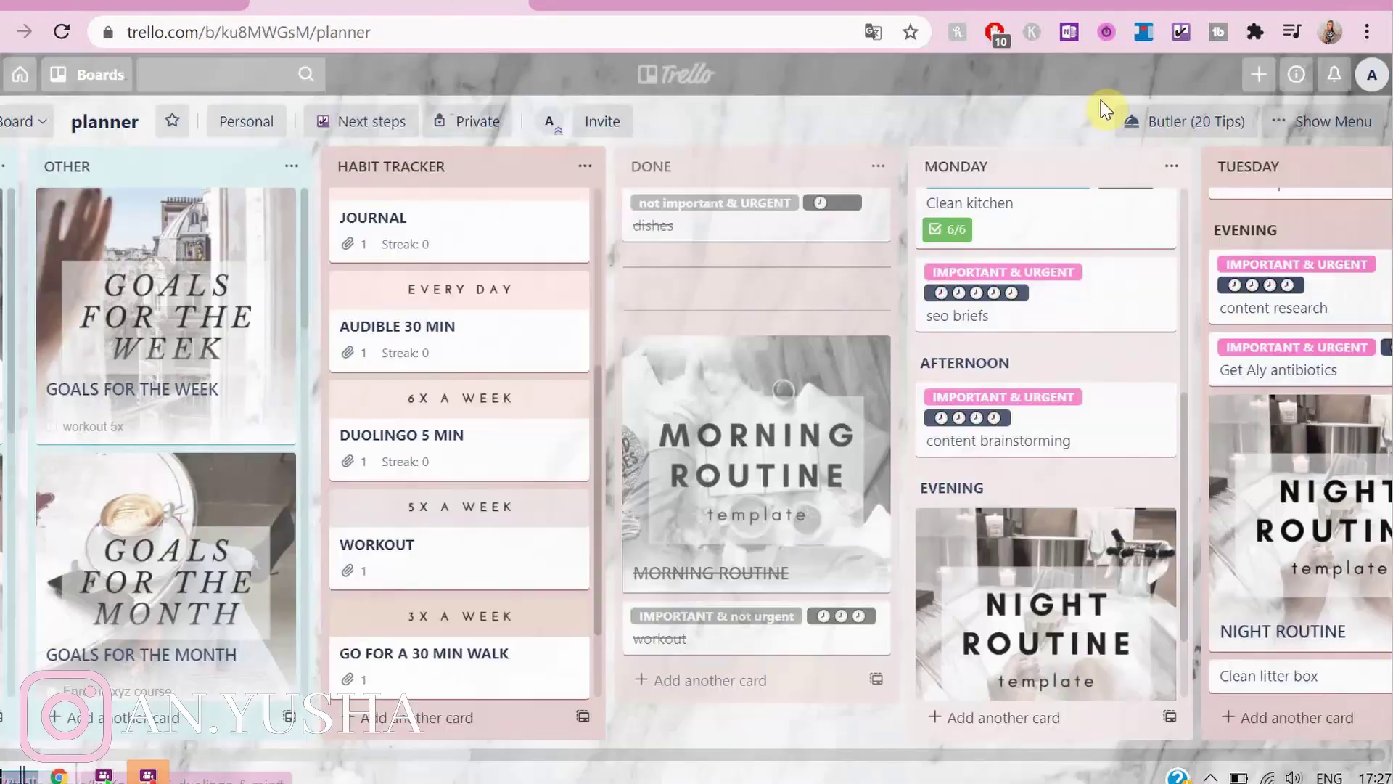
- Enable Streak on the WORKOUT card with days per week matching its 5X A WEEK cover and Monday as the first day
click(511, 566)
click(987, 677)
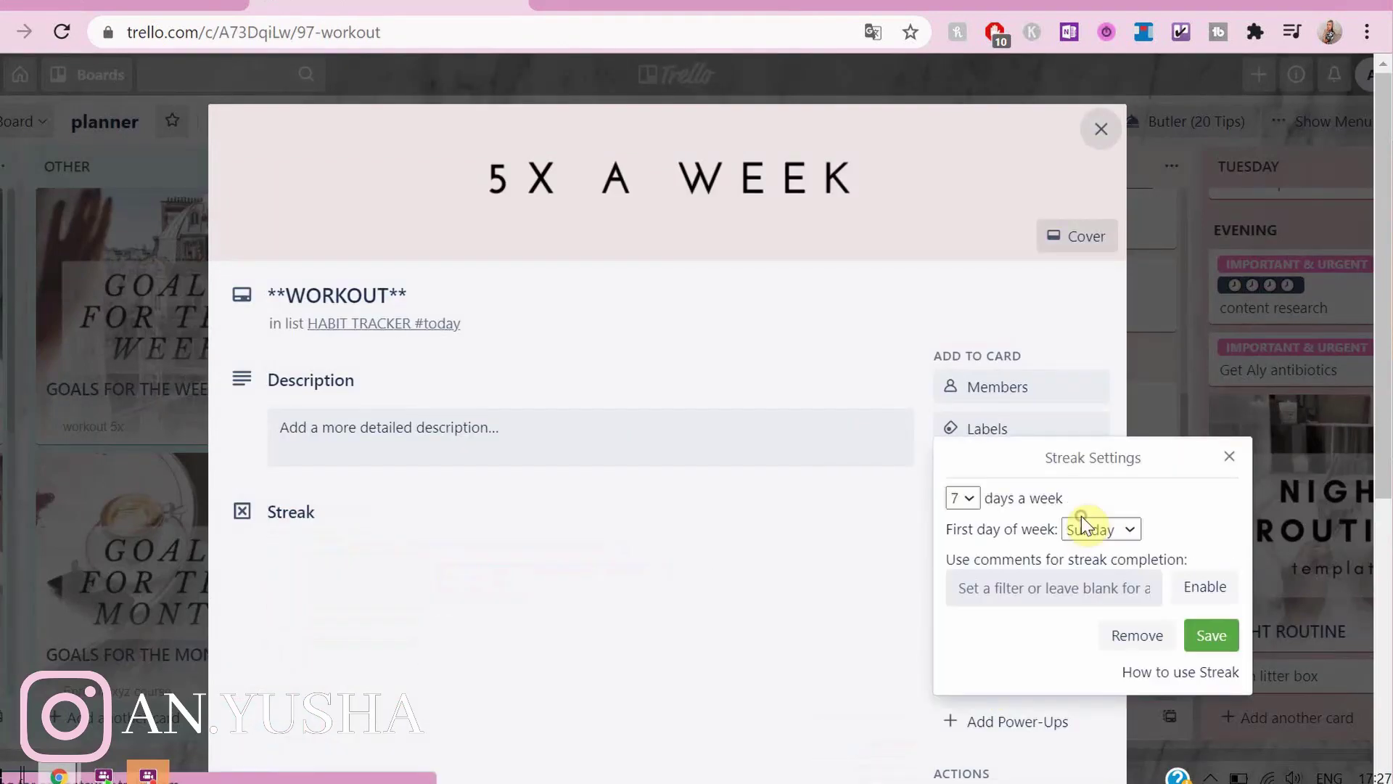
click(965, 499)
click(956, 244)
click(1101, 529)
click(1107, 564)
click(961, 499)
click(954, 282)
click(1211, 635)
click(1101, 130)
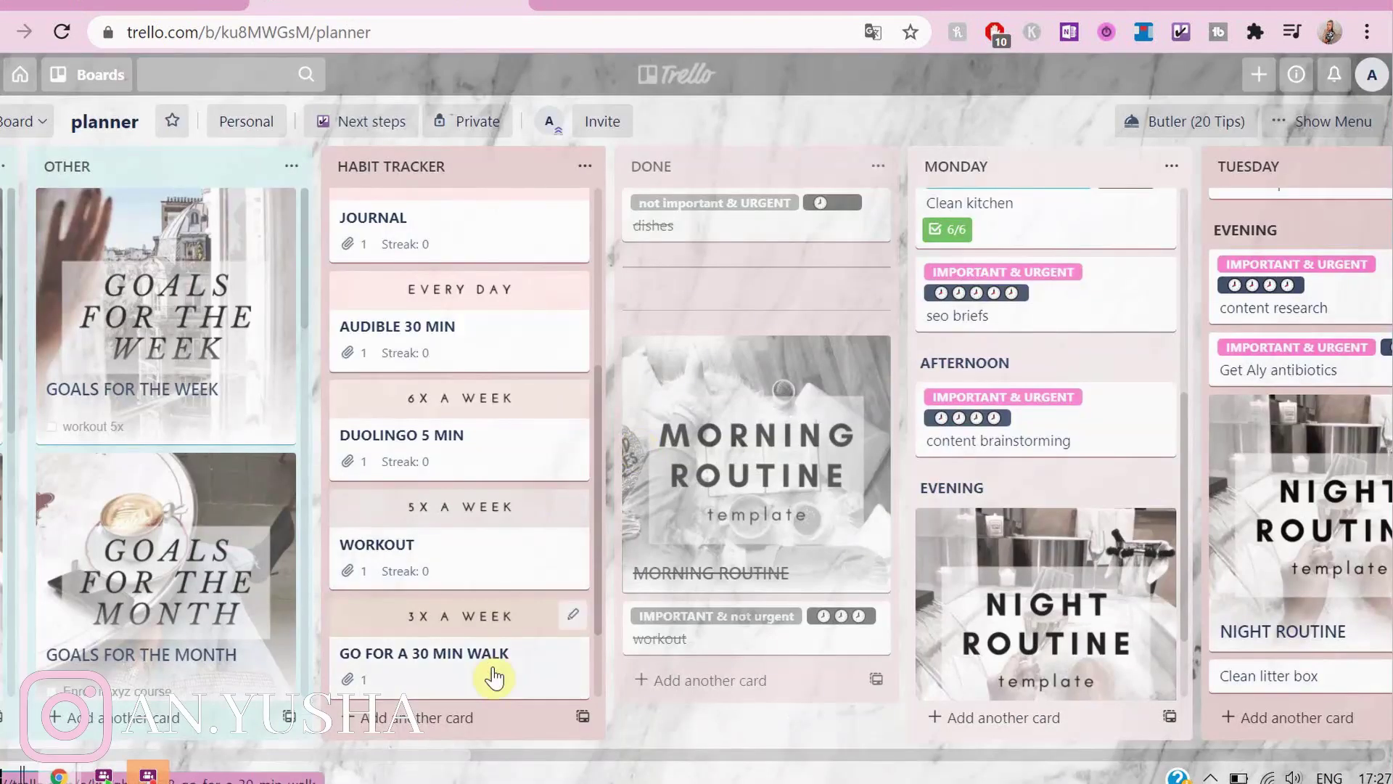
- Enable Streak on the GO FOR A 30 MIN WALK card, matching its 3X A WEEK cover and starting the week on Monday
click(489, 664)
click(989, 676)
click(1095, 510)
click(962, 498)
click(954, 355)
click(1101, 529)
click(1106, 564)
click(1211, 635)
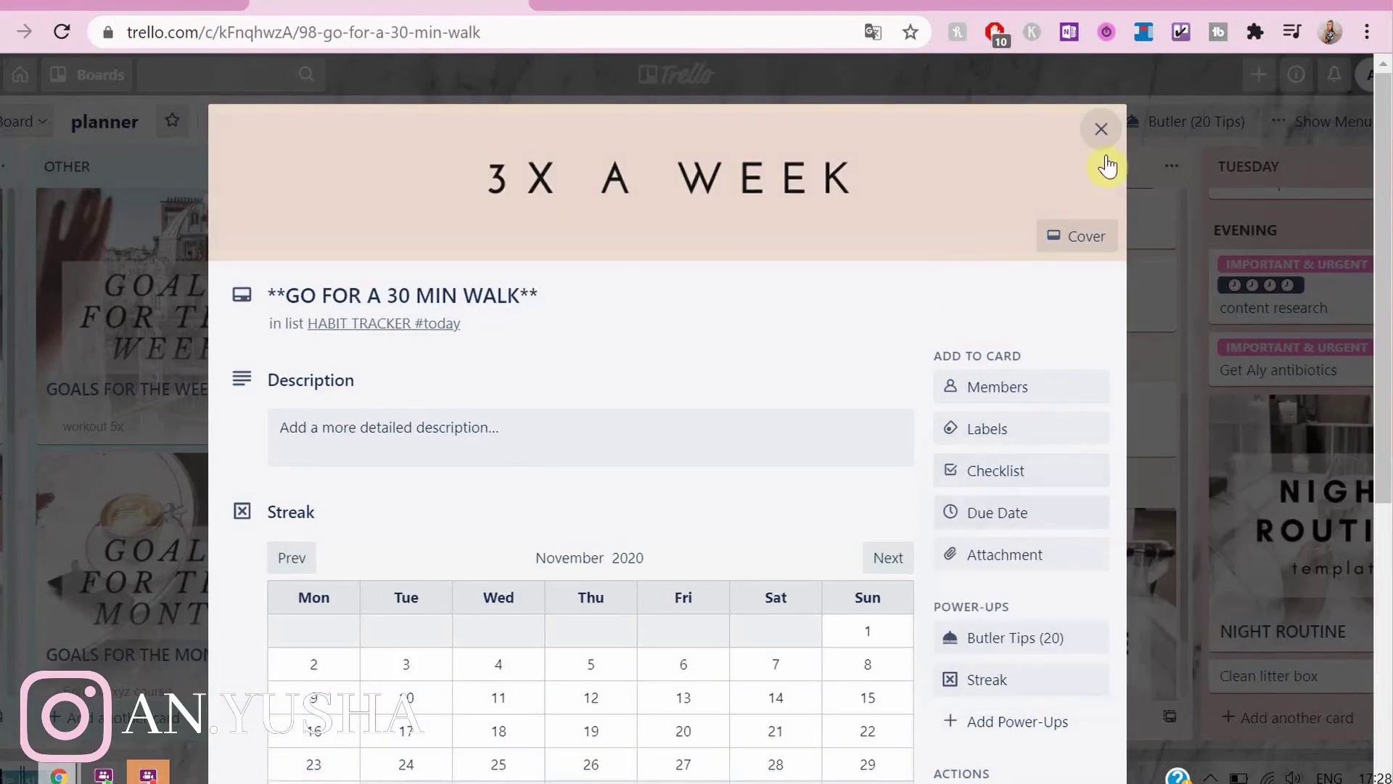
click(1101, 129)
- Place the REWARDS heading card below LOG EXPENSES at the end of the HABIT TRACKER list
scroll(445, 653, down, 4)
scroll(465, 508, up, 10)
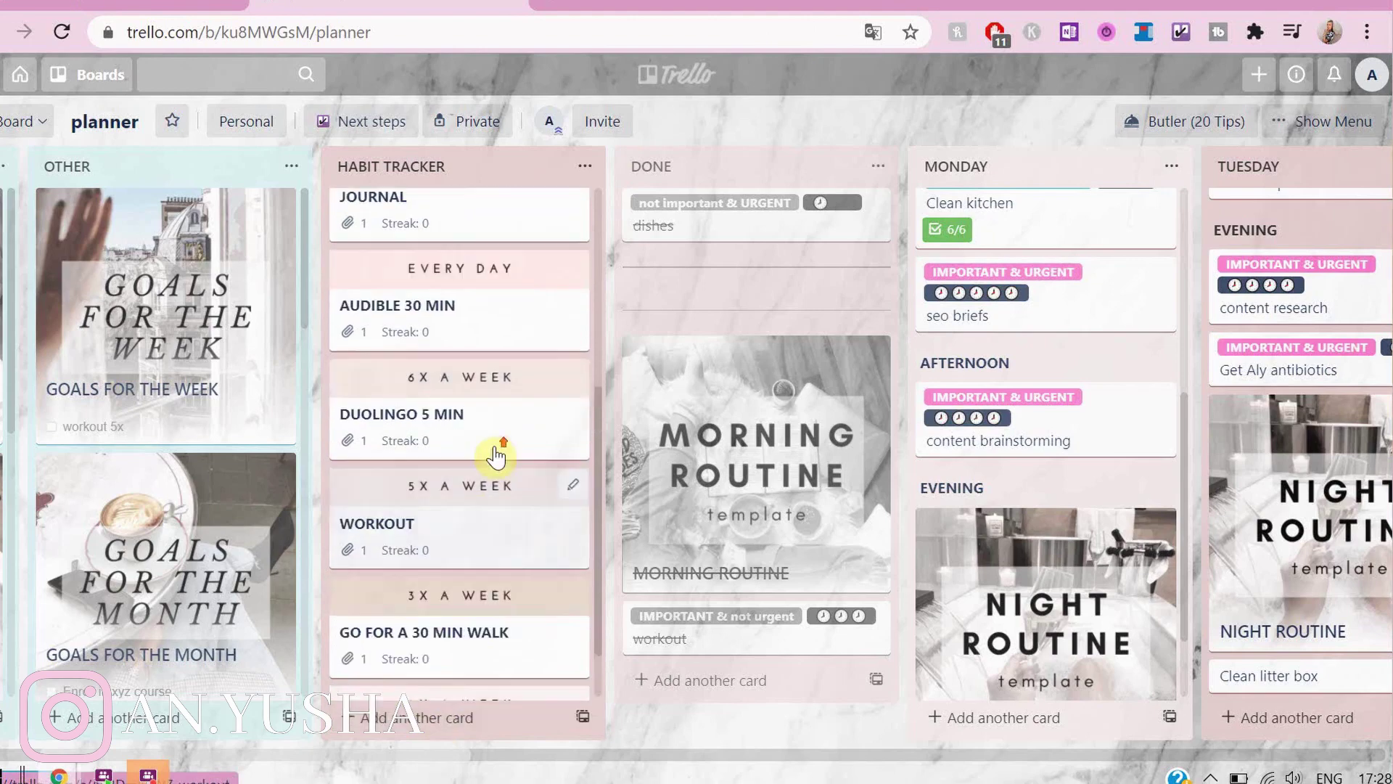
drag(407, 346, 414, 676)
scroll(436, 544, up, 8)
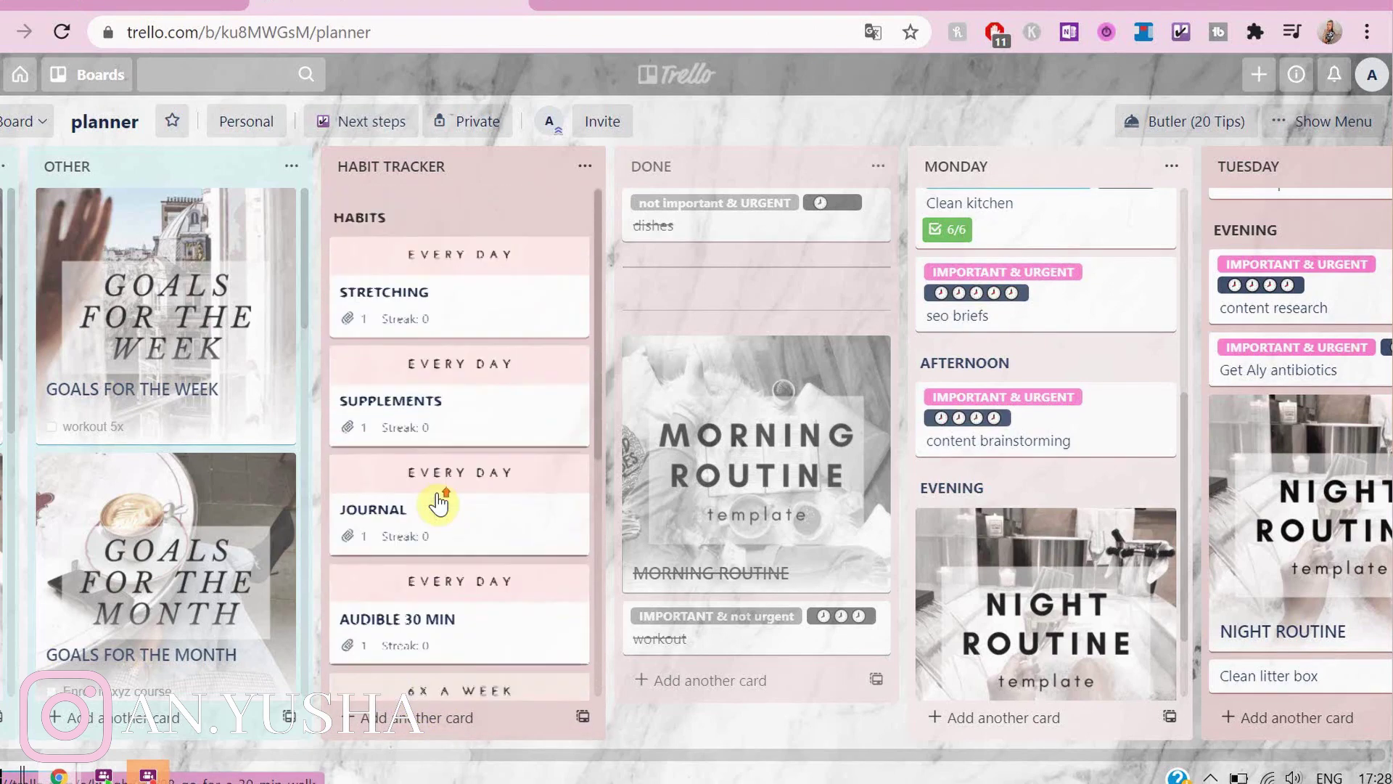
- Add a bold 7 DAY STREAK card under REWARDS with a cherry blossom emoji on each side of the title
click(404, 717)
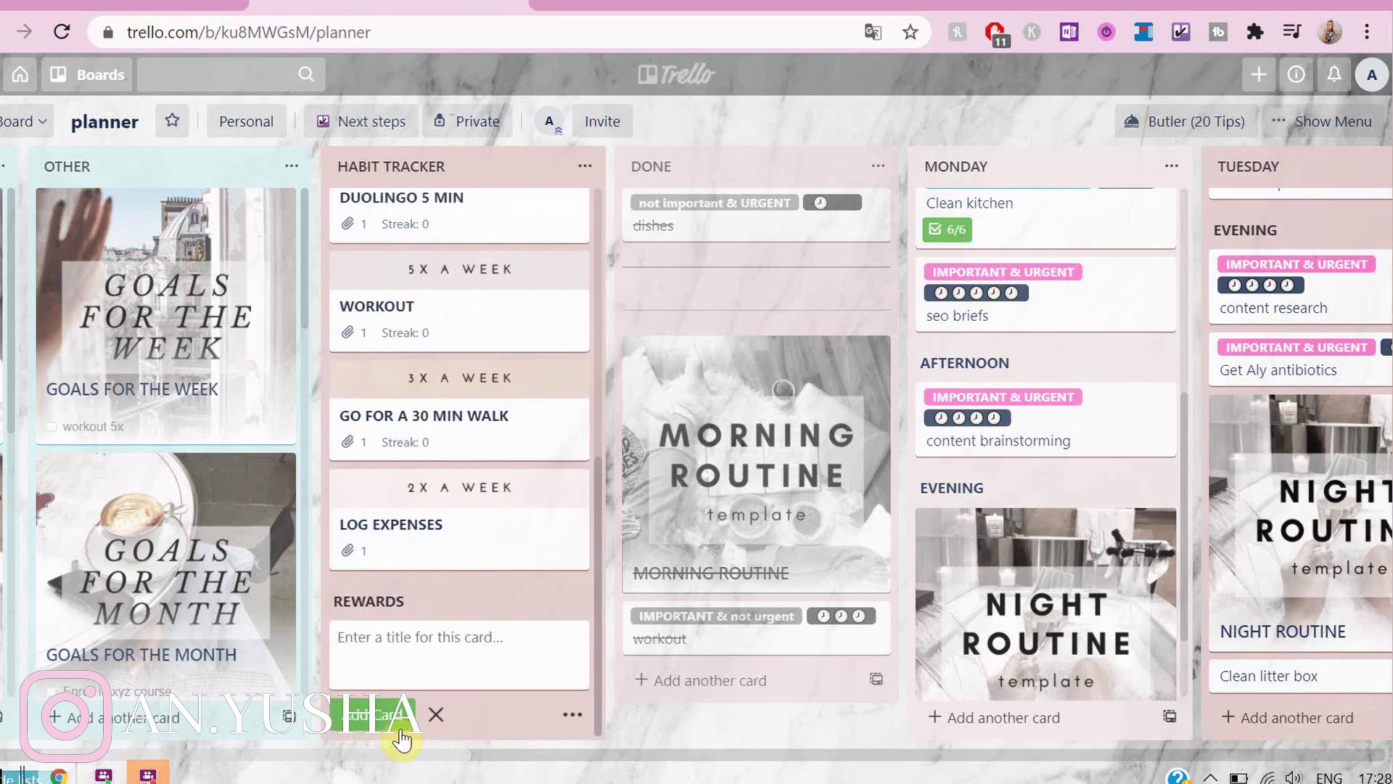
key(super+period)
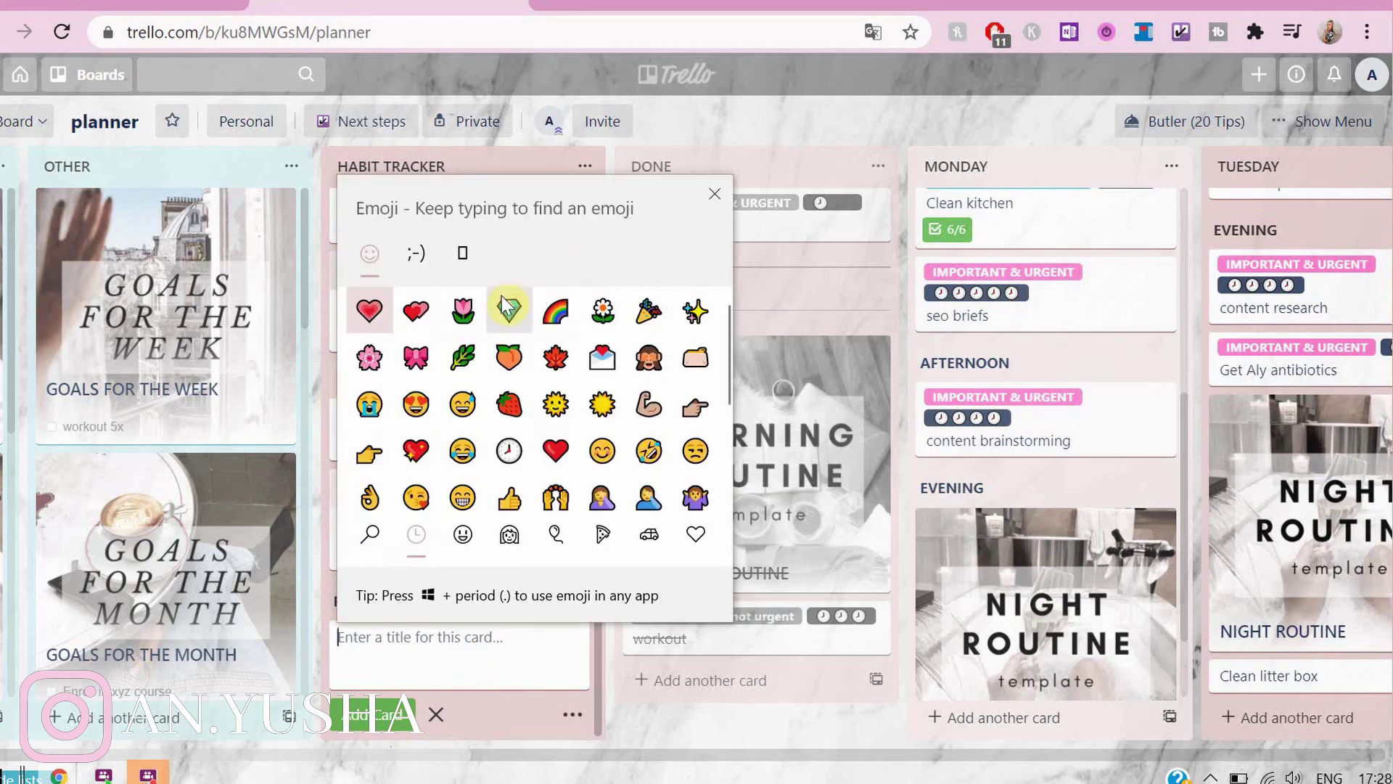
click(370, 357)
text(**)
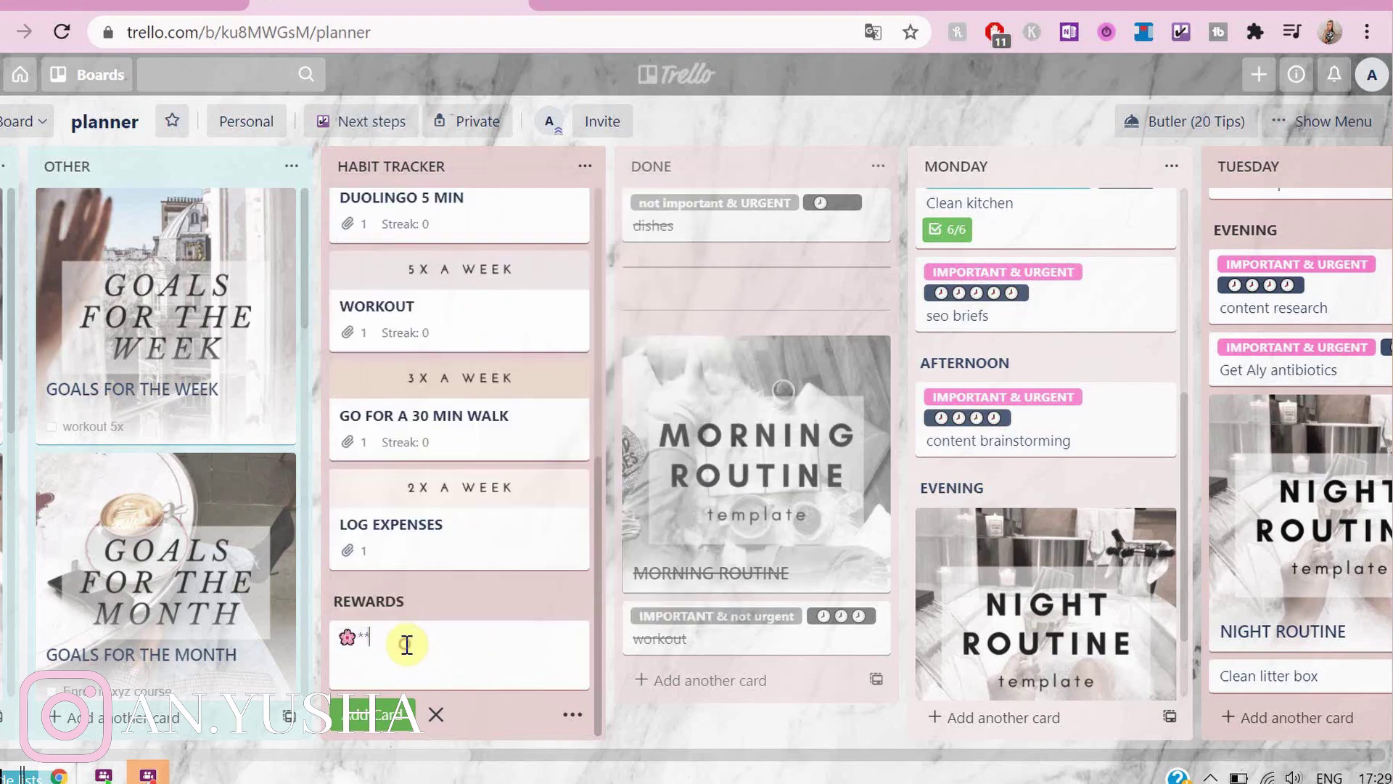
right_click(492, 638)
click(537, 275)
click(371, 317)
key(Return)
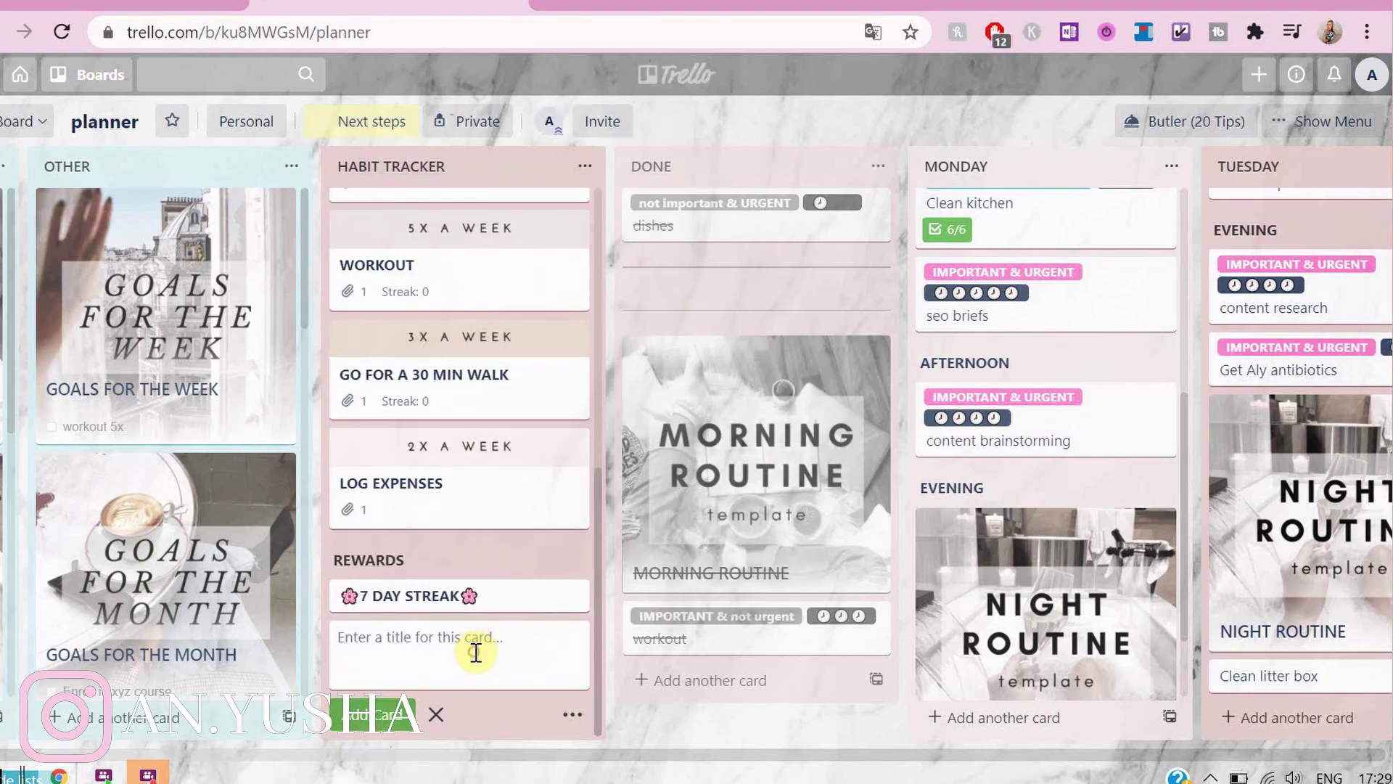
- Insert a space between each cherry blossom emoji and the text in the 7 DAY STREAK card title
click(431, 600)
click(296, 138)
click(470, 138)
click(1183, 313)
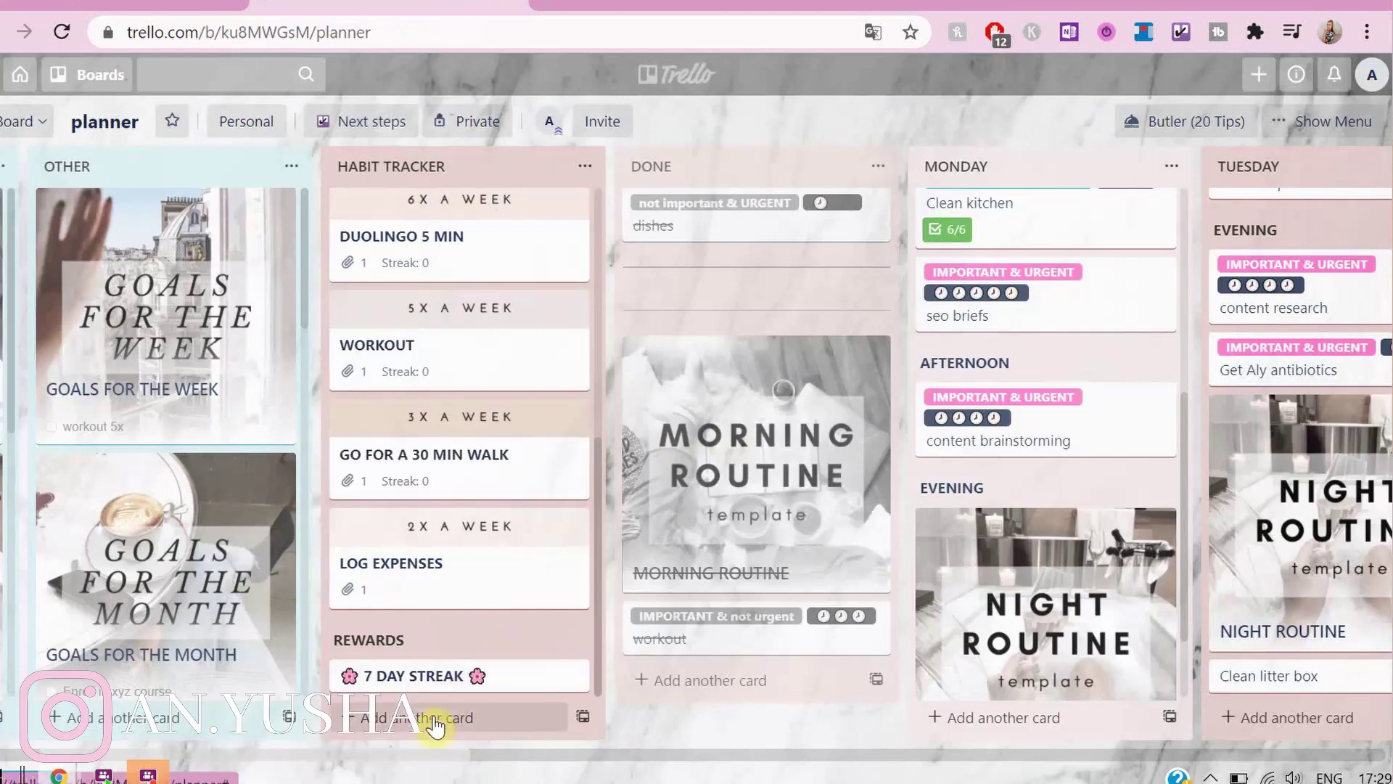
- Add a bold 14 DAY STREAK card under REWARDS with a tulip emoji on each side of the title
click(430, 720)
right_click(493, 634)
click(605, 257)
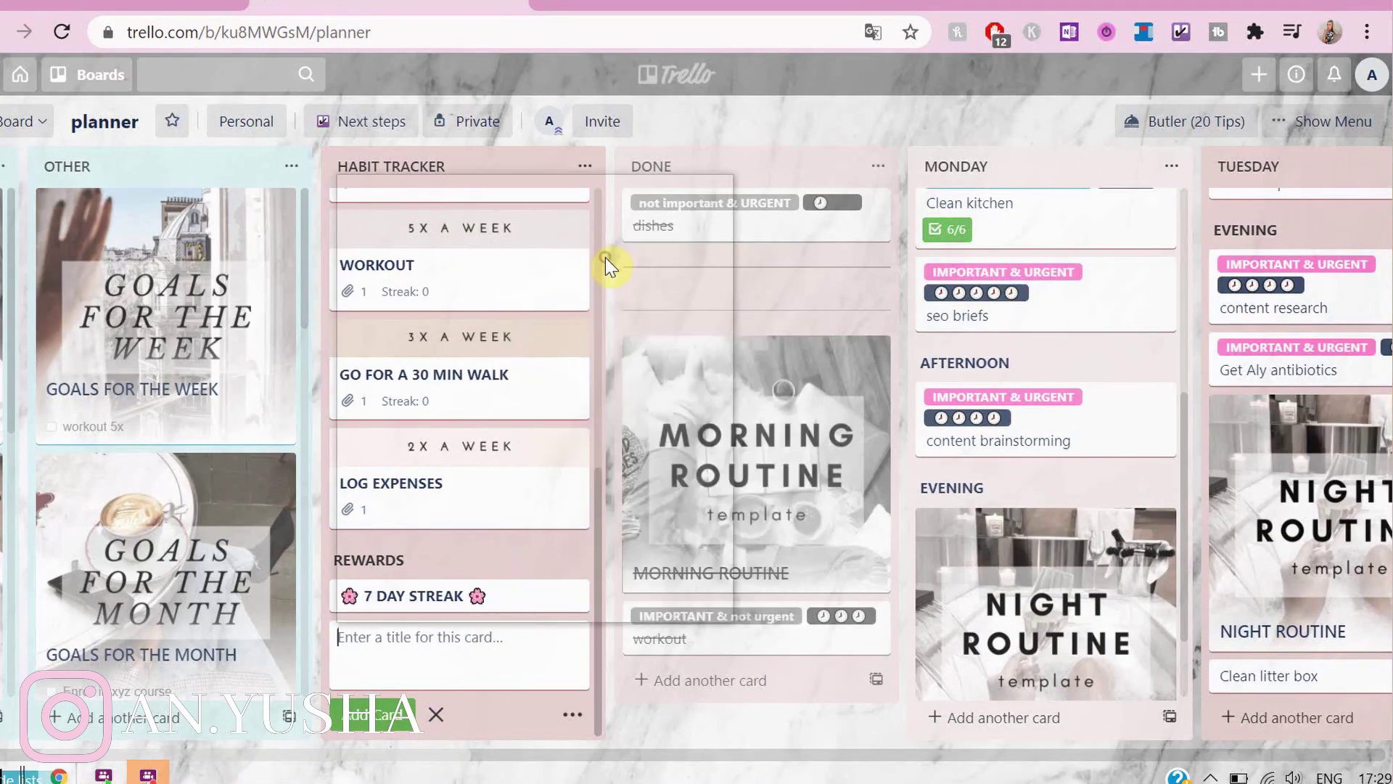
click(511, 313)
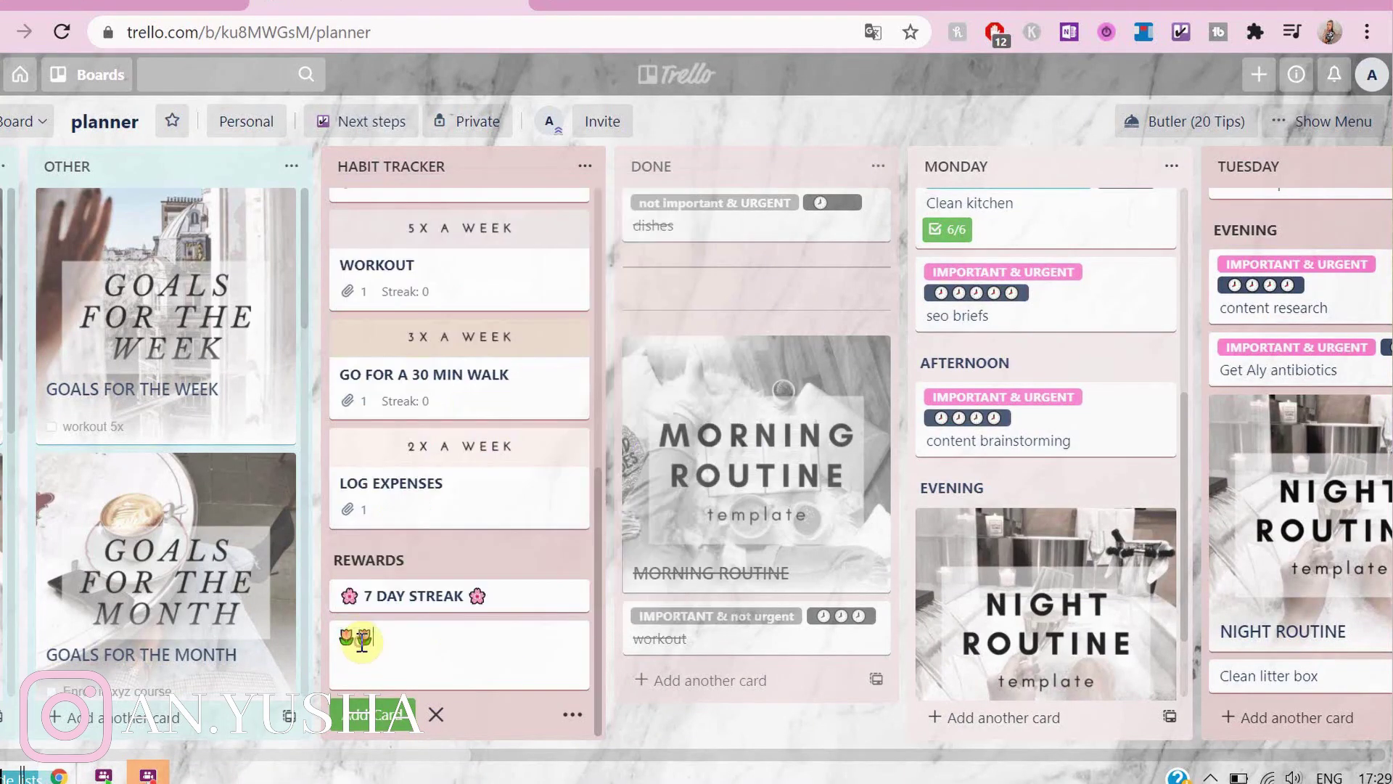
text(AK**)
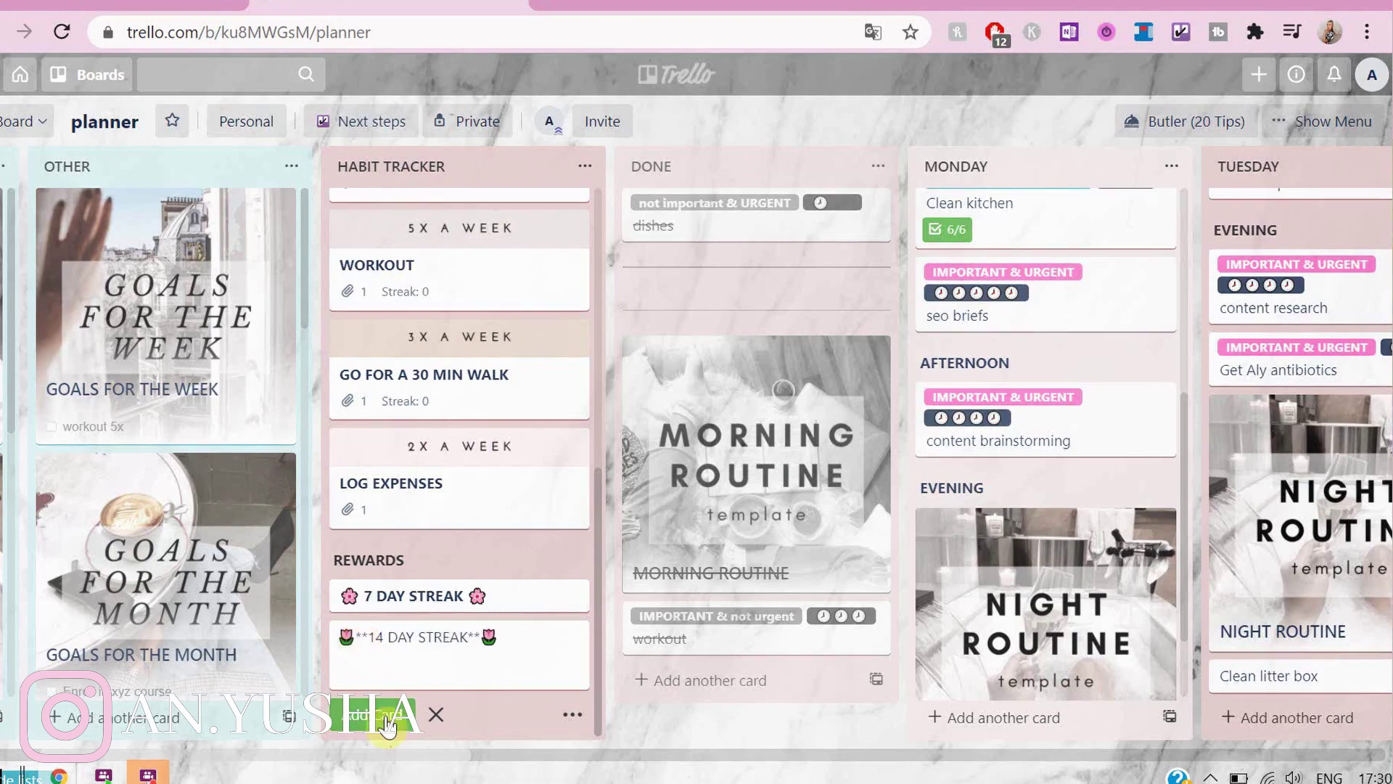
key(Return)
- Add a bold 21 DAY STREAK card under REWARDS with a peach emoji on each side of the title
right_click(450, 657)
click(537, 288)
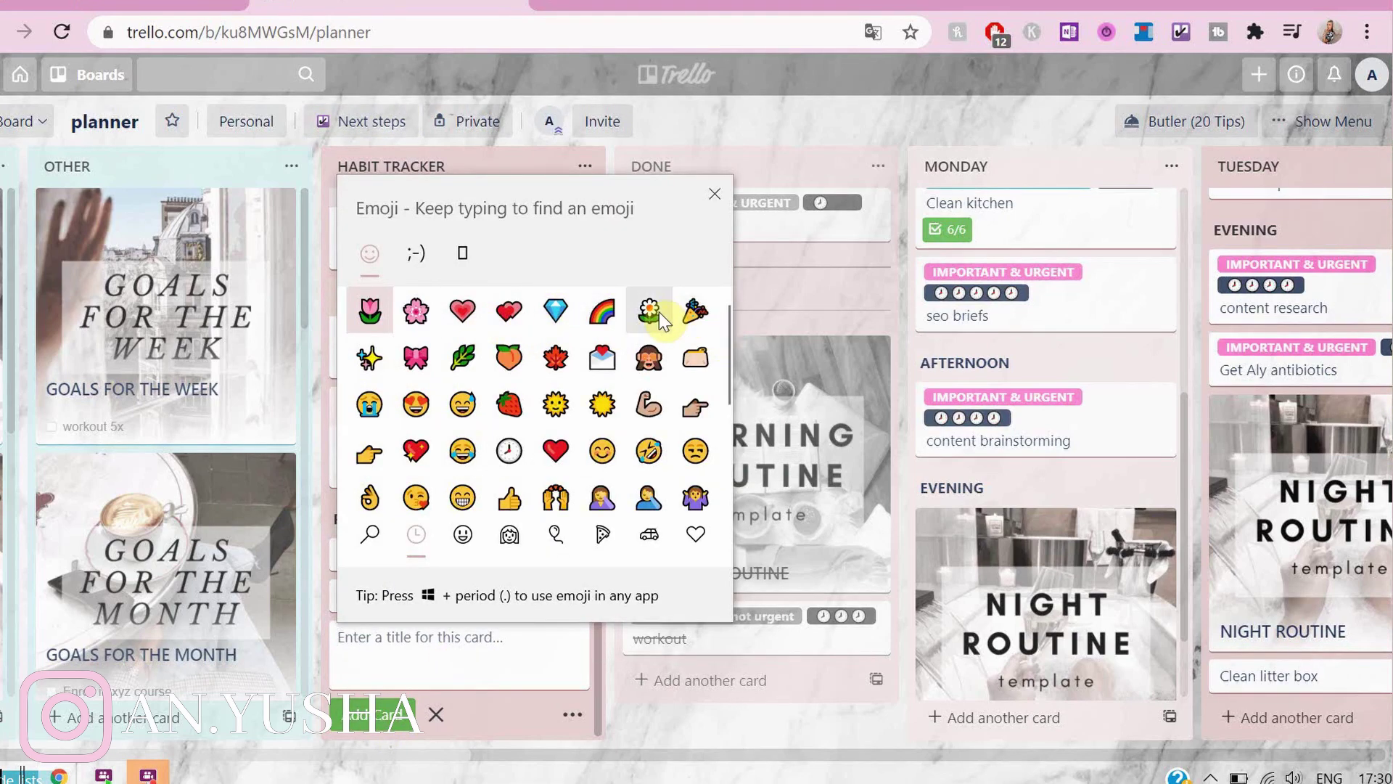
double_click(370, 358)
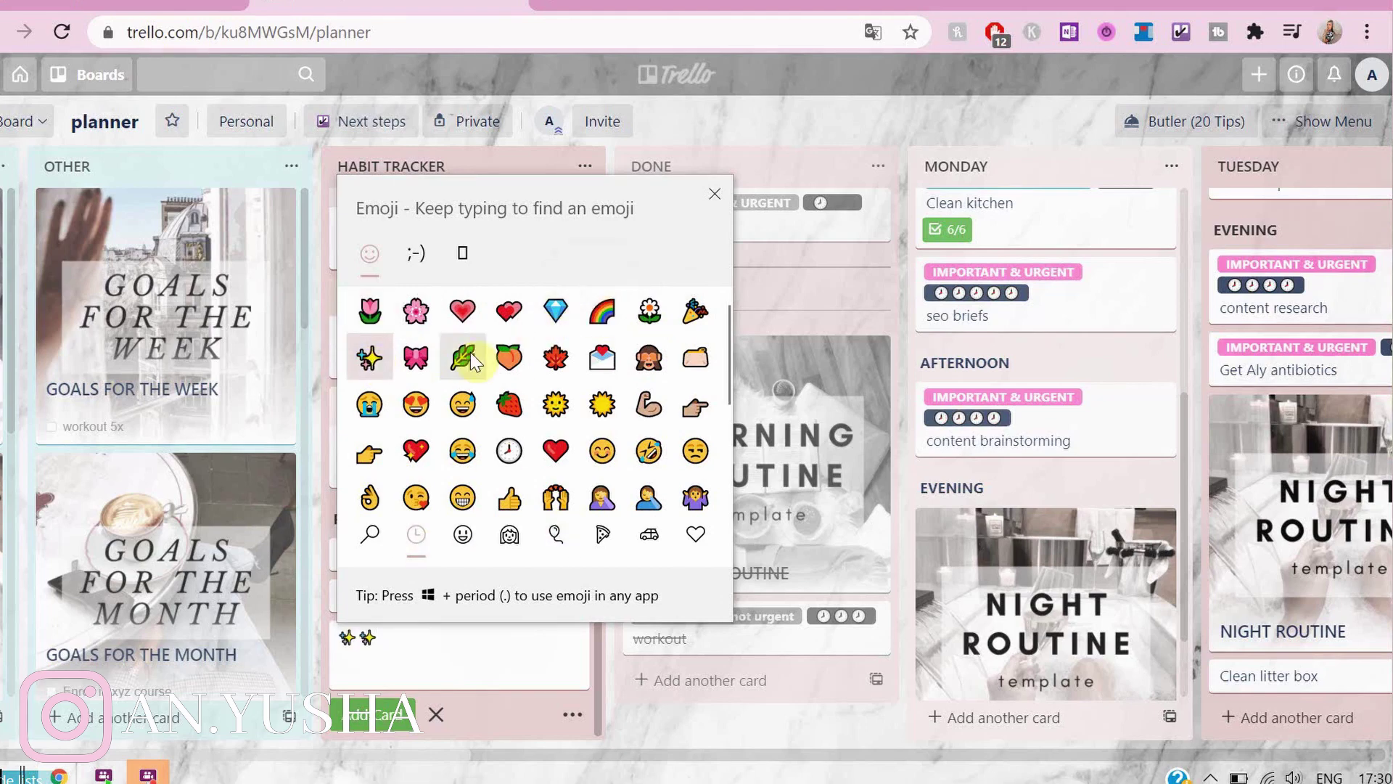
click(509, 358)
click(361, 642)
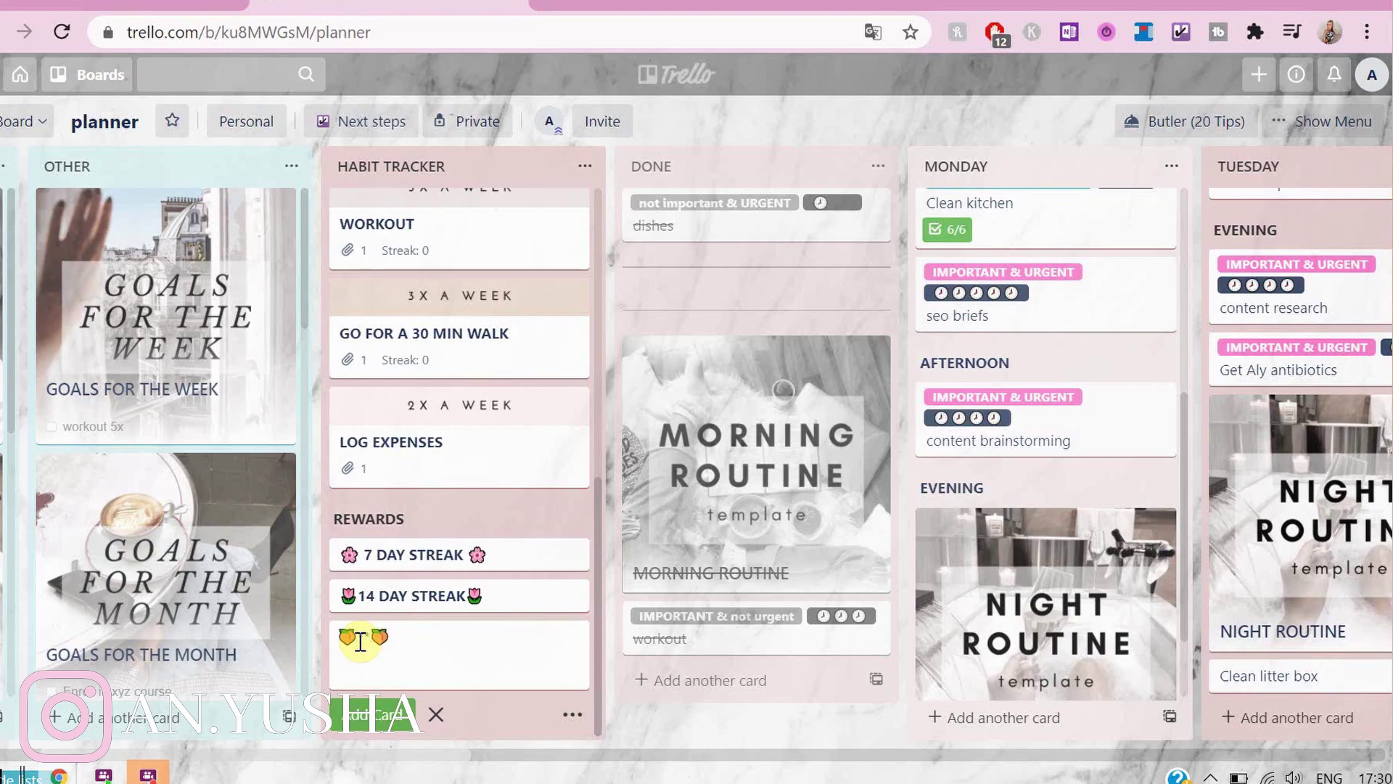
key(Return)
- Add a bold 30 DAY STREAK card under REWARDS with a sparkles emoji on each side of the title
right_click(458, 653)
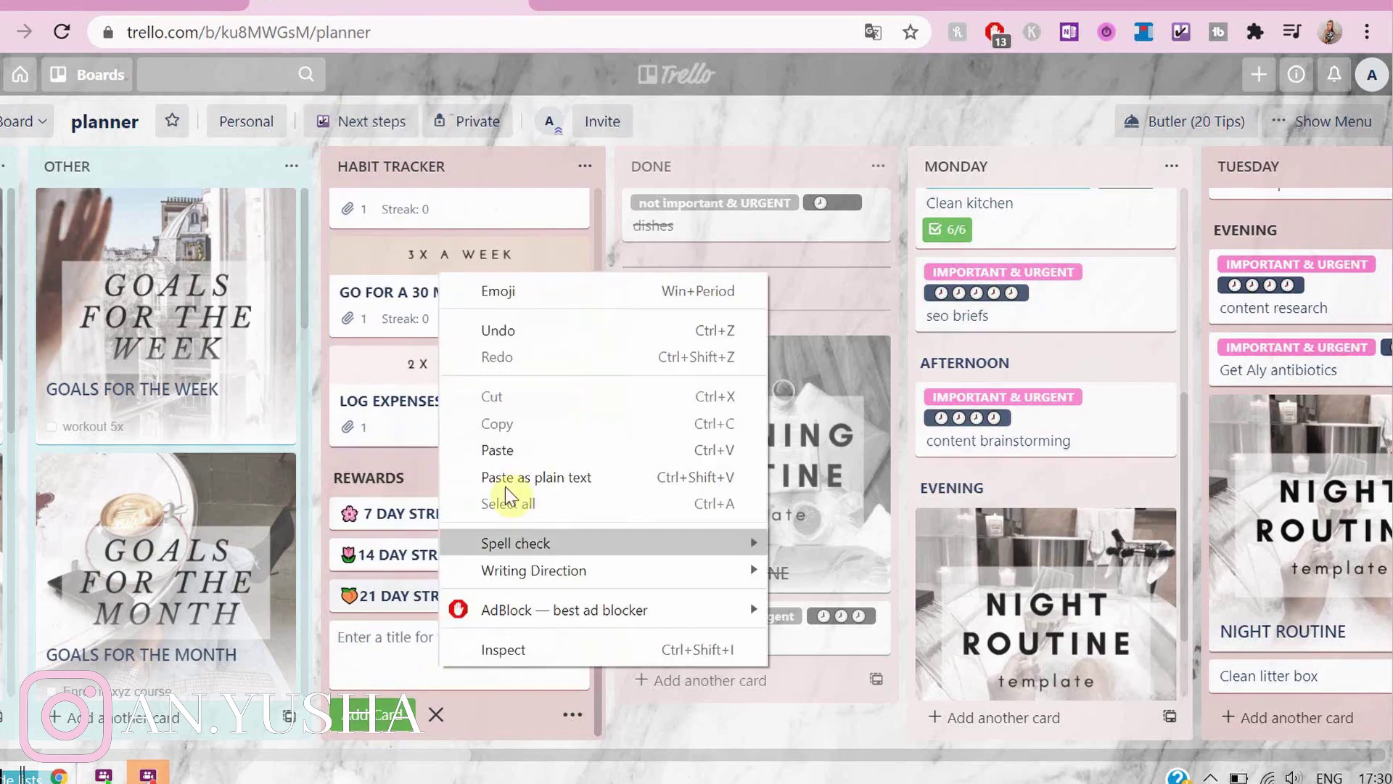
click(513, 294)
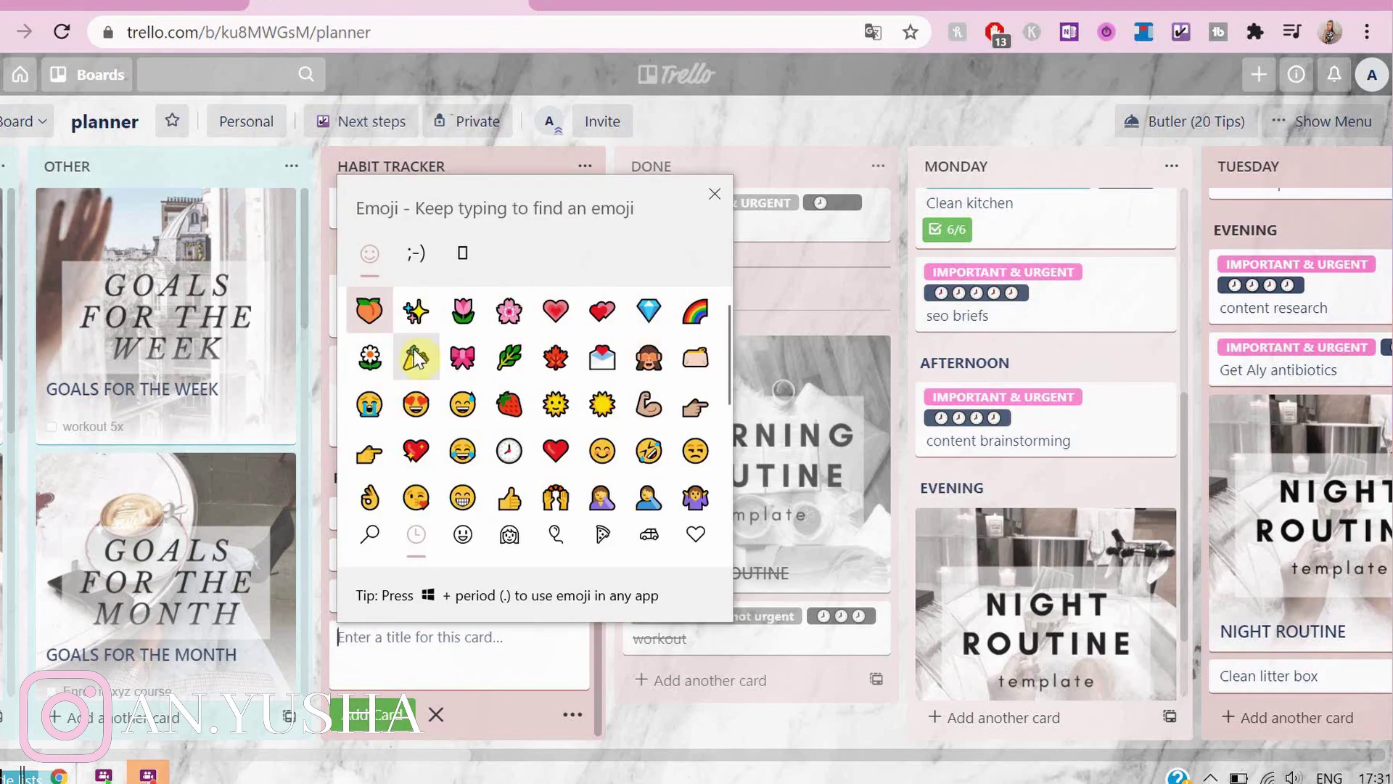
click(416, 311)
click(416, 311)
click(361, 637)
text(**30 DAY STREAK**)
key(Return)
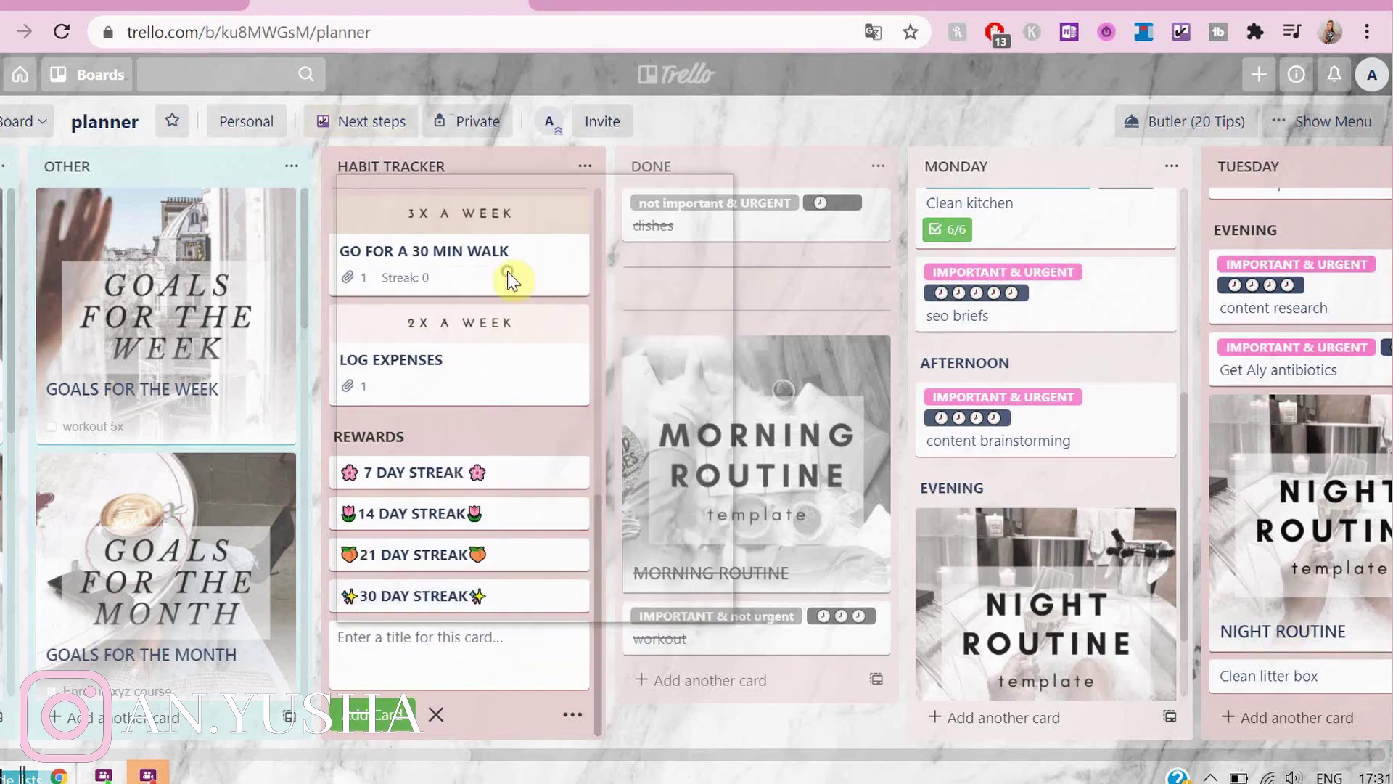
key(super+period)
click(417, 358)
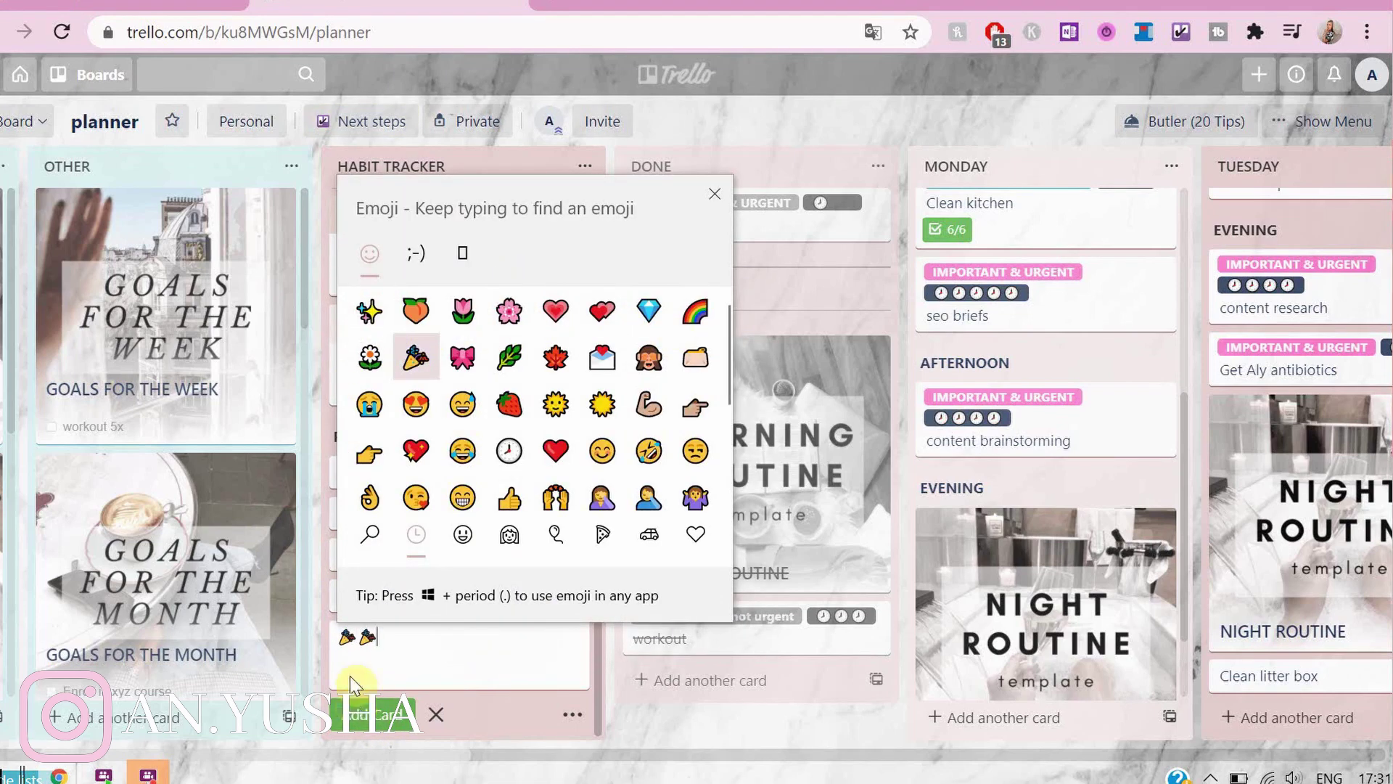
click(359, 643)
key(BackSpace)
- Rename the sparkles 30 DAY STREAK card to 45 DAY STREAK and return to the board
click(373, 596)
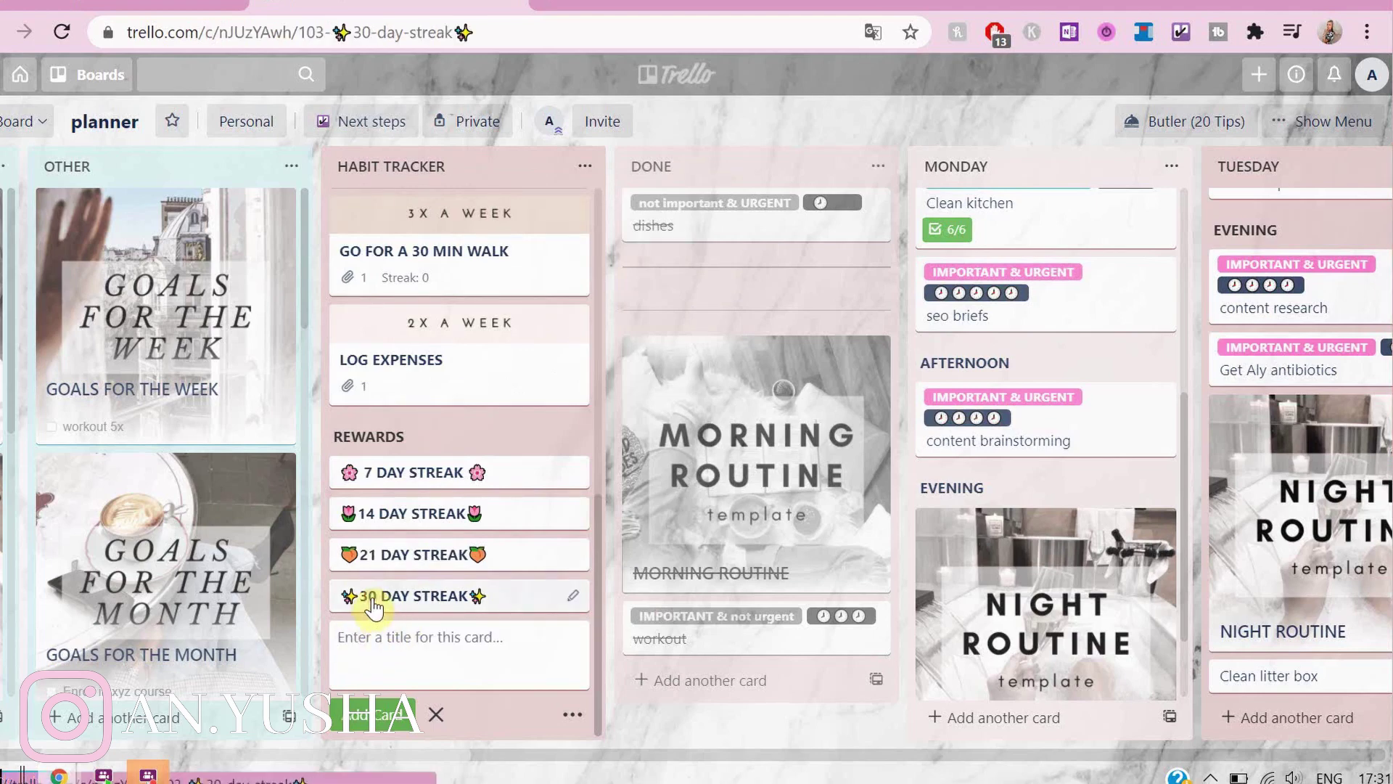
click(338, 138)
double_click(337, 138)
text(45)
key(Return)
click(124, 622)
- Add a bold 30 DAY STREAK card with a white flower emoji on each side and place it above 45 DAY STREAK
right_click(438, 673)
click(501, 297)
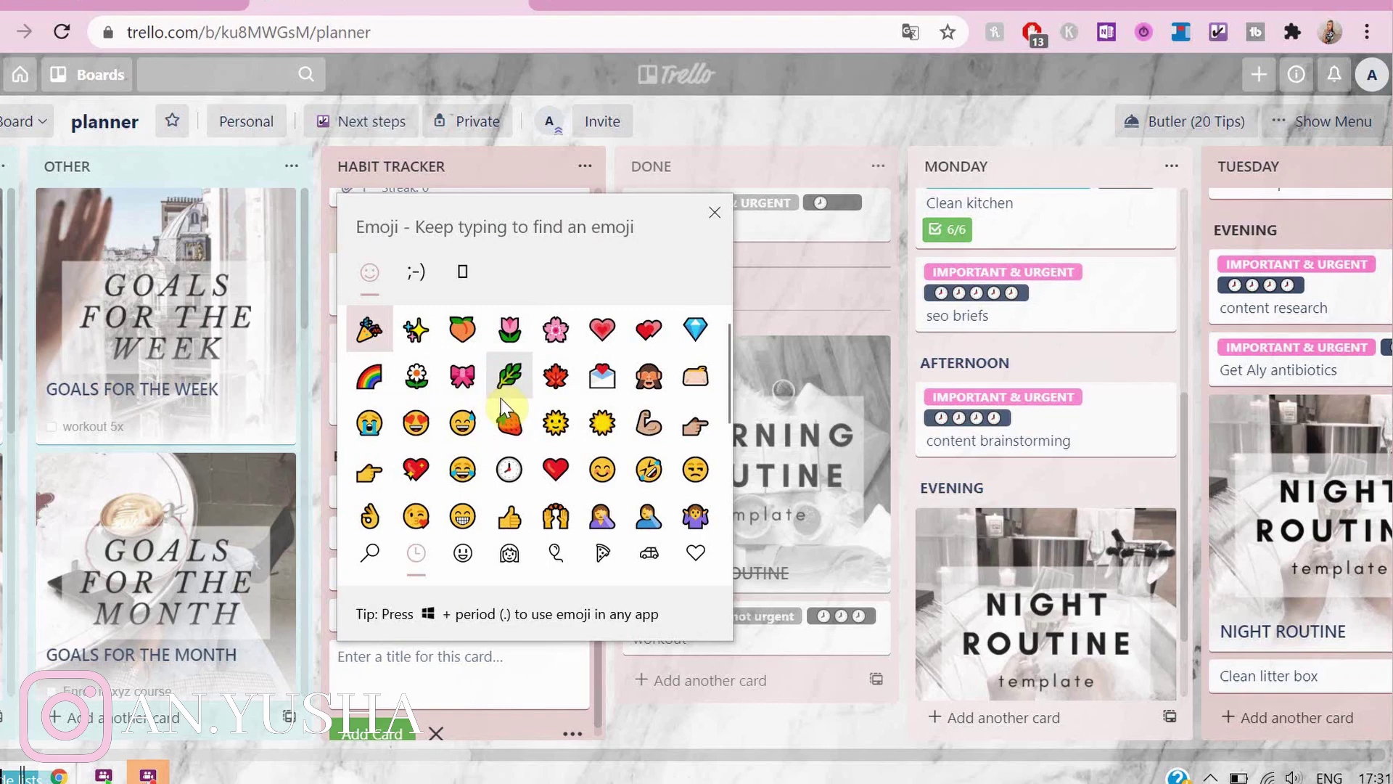
double_click(421, 373)
click(357, 659)
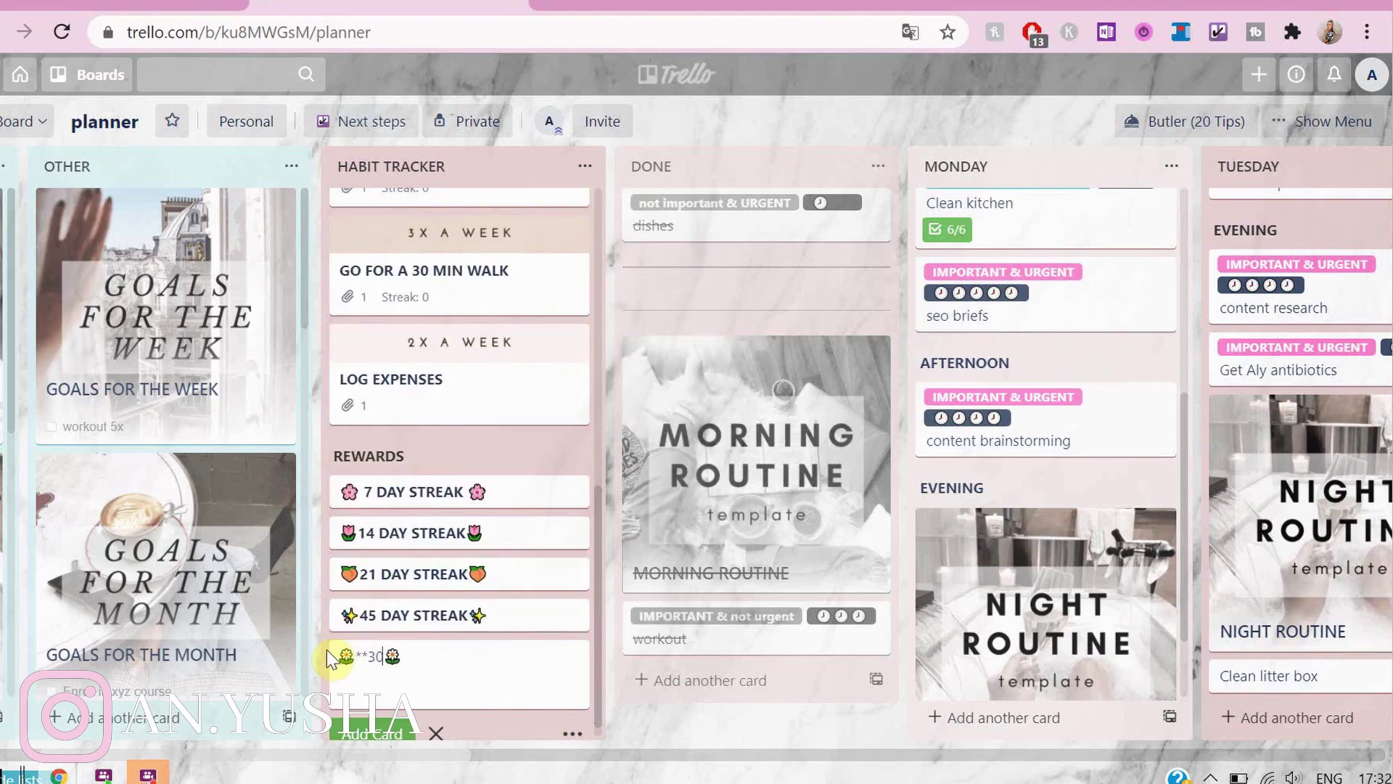
key(Return)
mouse_move(464, 592)
mouse_down()
mouse_move(466, 579)
mouse_move(464, 596)
mouse_up()
- Add a bold 60 DAY STREAK card under REWARDS with a blue gem emoji on each side of the title
right_click(444, 680)
click(500, 308)
double_click(371, 399)
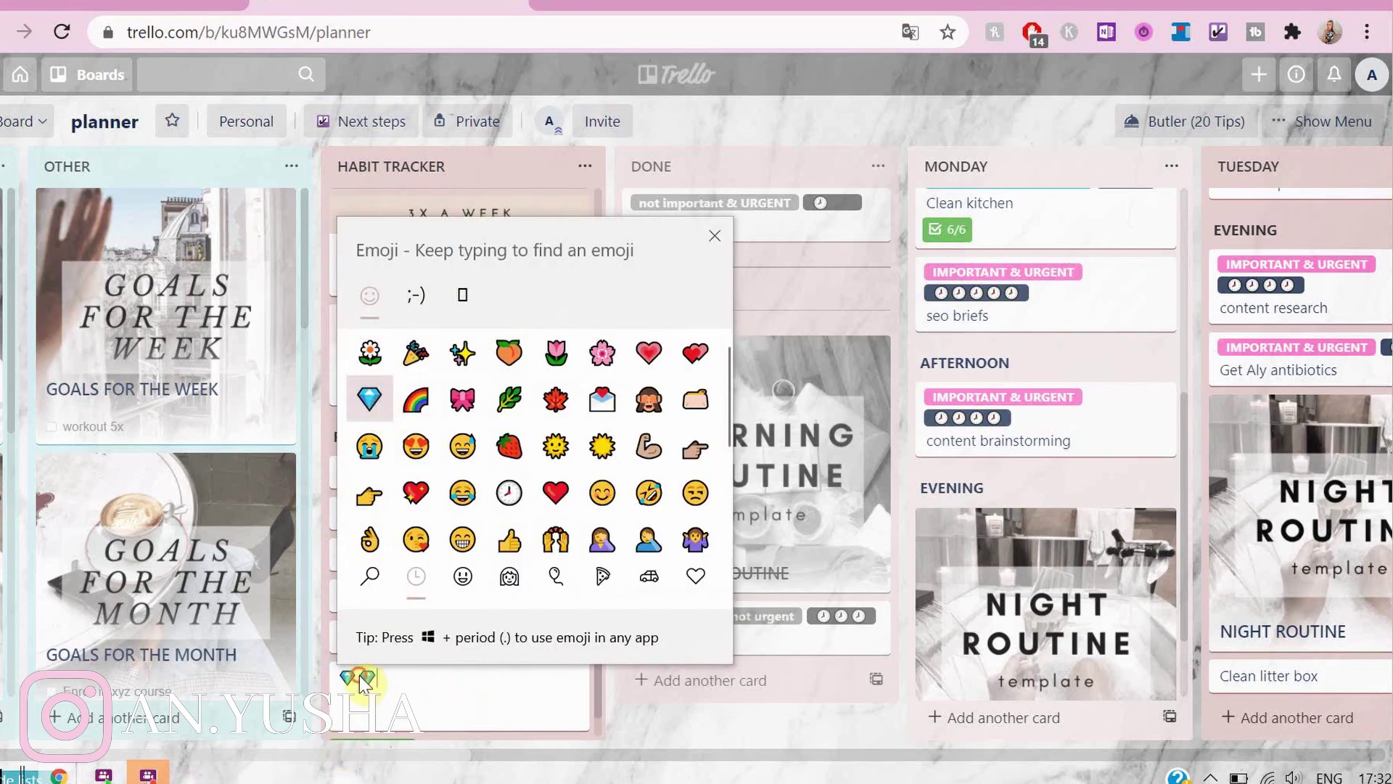
click(361, 676)
key(Return)
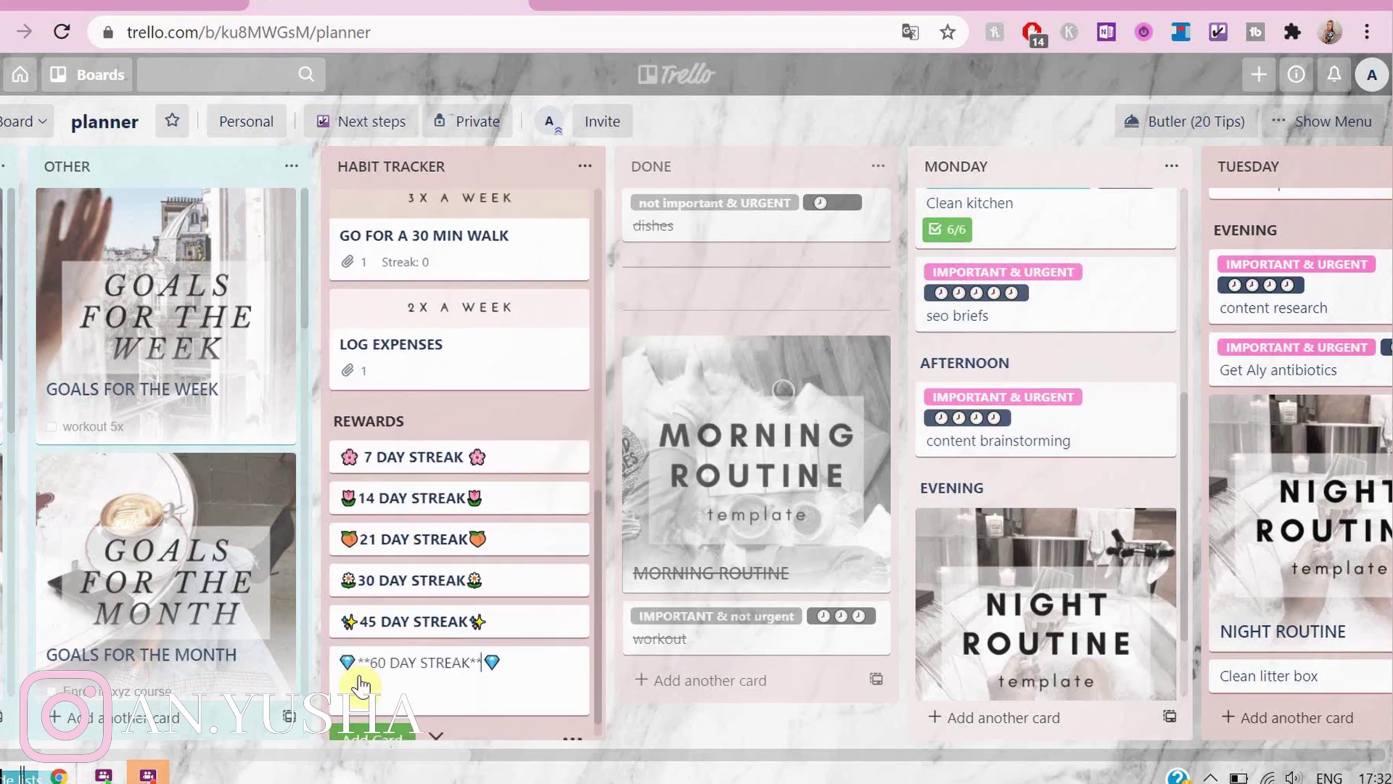
- Open the 7 DAY STREAK card and add a checklist titled REWARDS
click(499, 436)
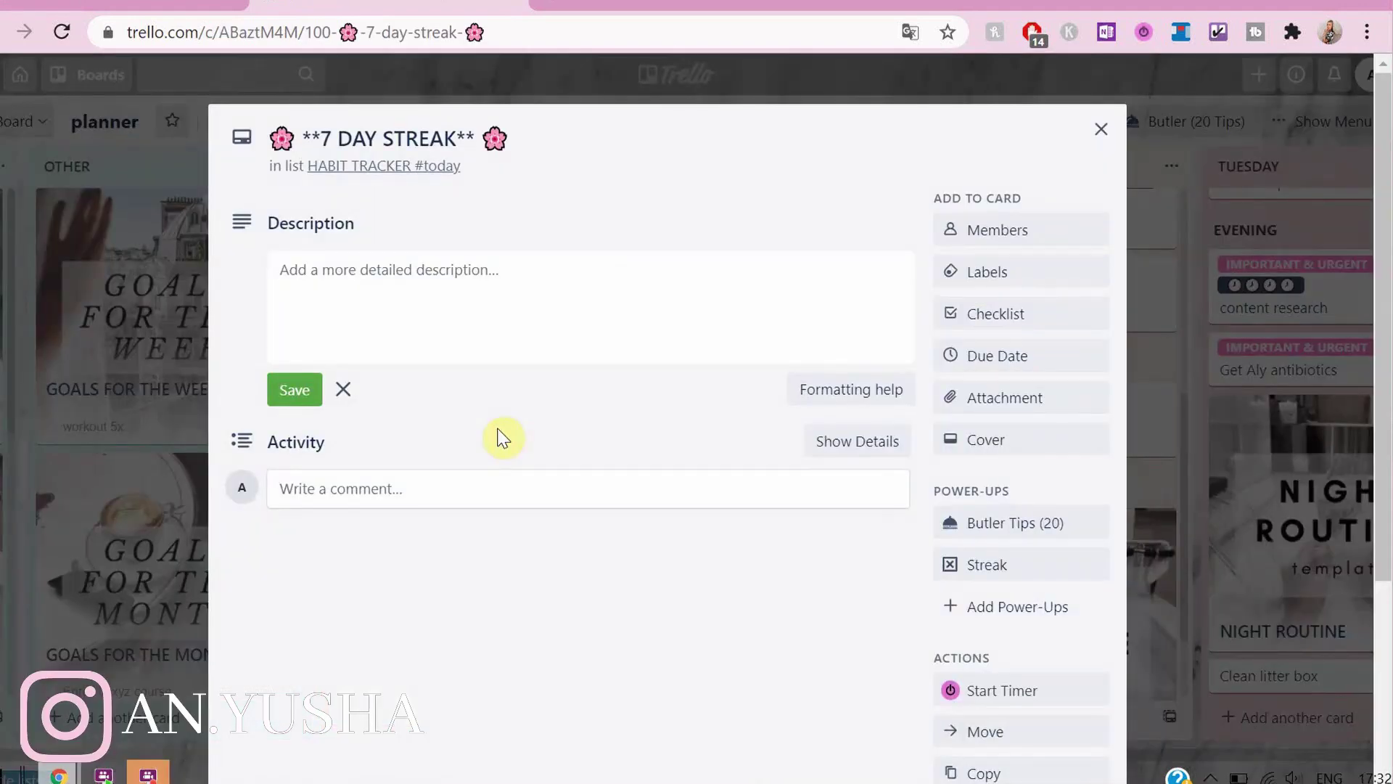
click(1011, 314)
key(Return)
click(361, 363)
text(REWARDS)
key(Return)
- Add the items "Face mask" and "Add €5 to rewards savings" to the 7 DAY STREAK checklist and close the card
click(344, 434)
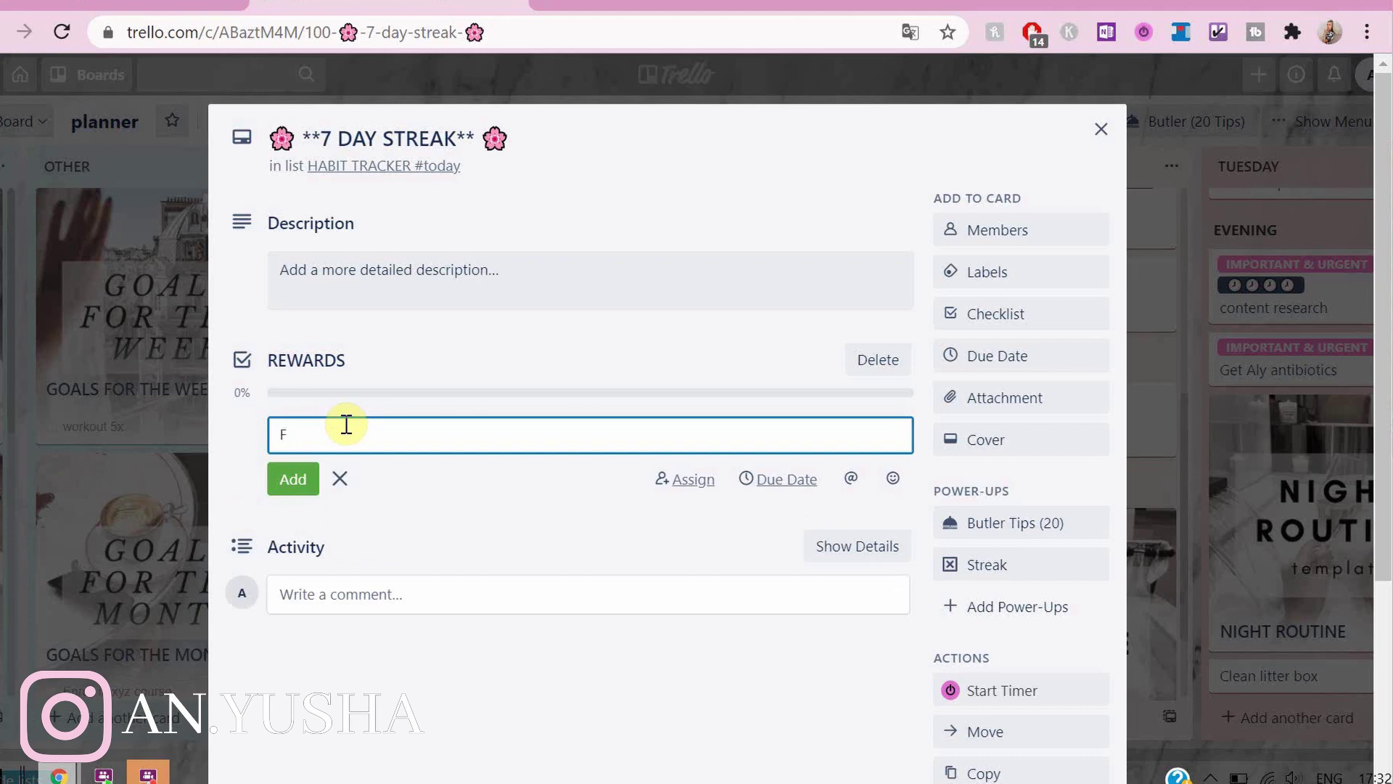
text(Face mask)
click(293, 479)
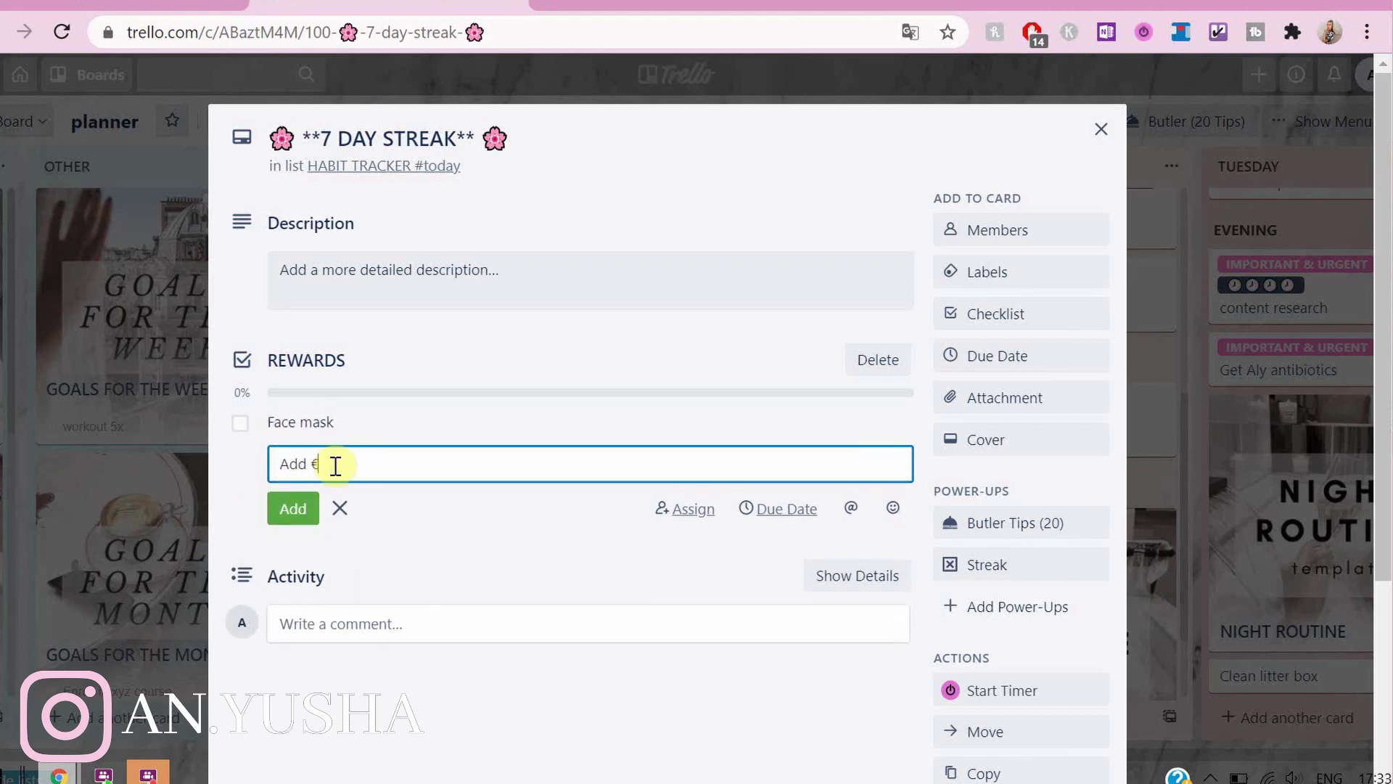
text(Add €5 to rewards savings)
key(Return)
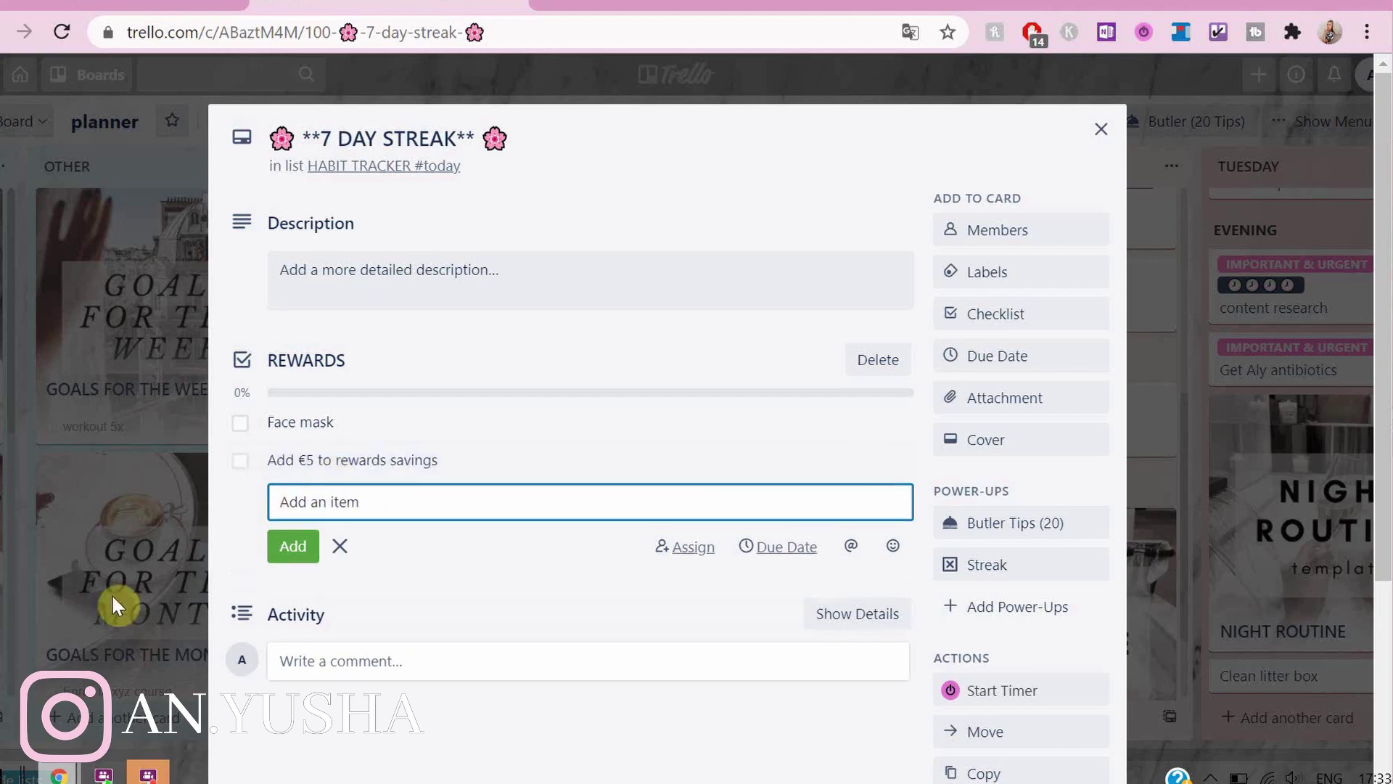
click(114, 603)
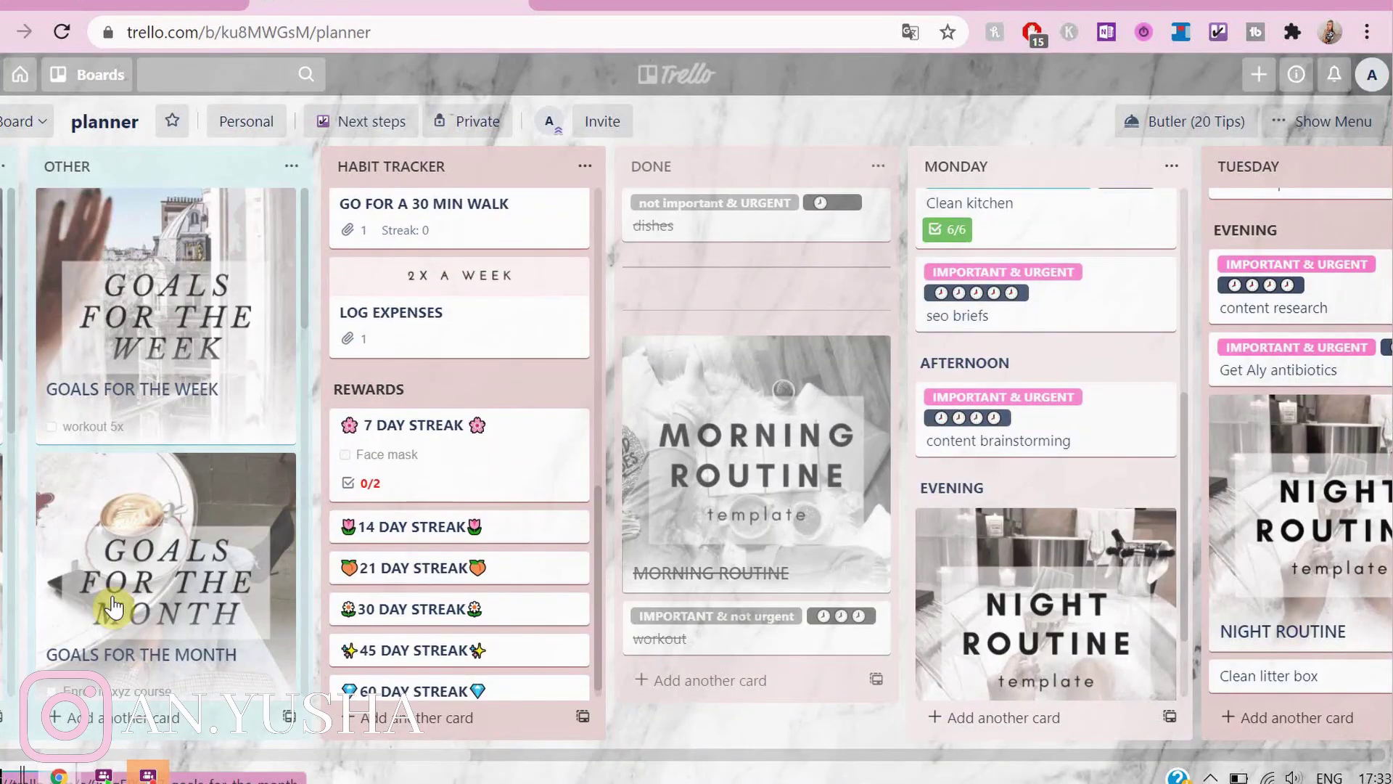
- Open the 14 DAY STREAK card and add a checklist titled REWARDS
click(468, 526)
click(1005, 312)
text(REWARDS)
key(Return)
- Fill the 14 DAY STREAK checklist with "Buy a coffee", "Manicure", "Pedicure" and "Add €10 to rewards savings", then close the card
text(Buy a coffee)
key(Return)
text(Manicure)
key(Return)
text(Pedicure)
key(Return)
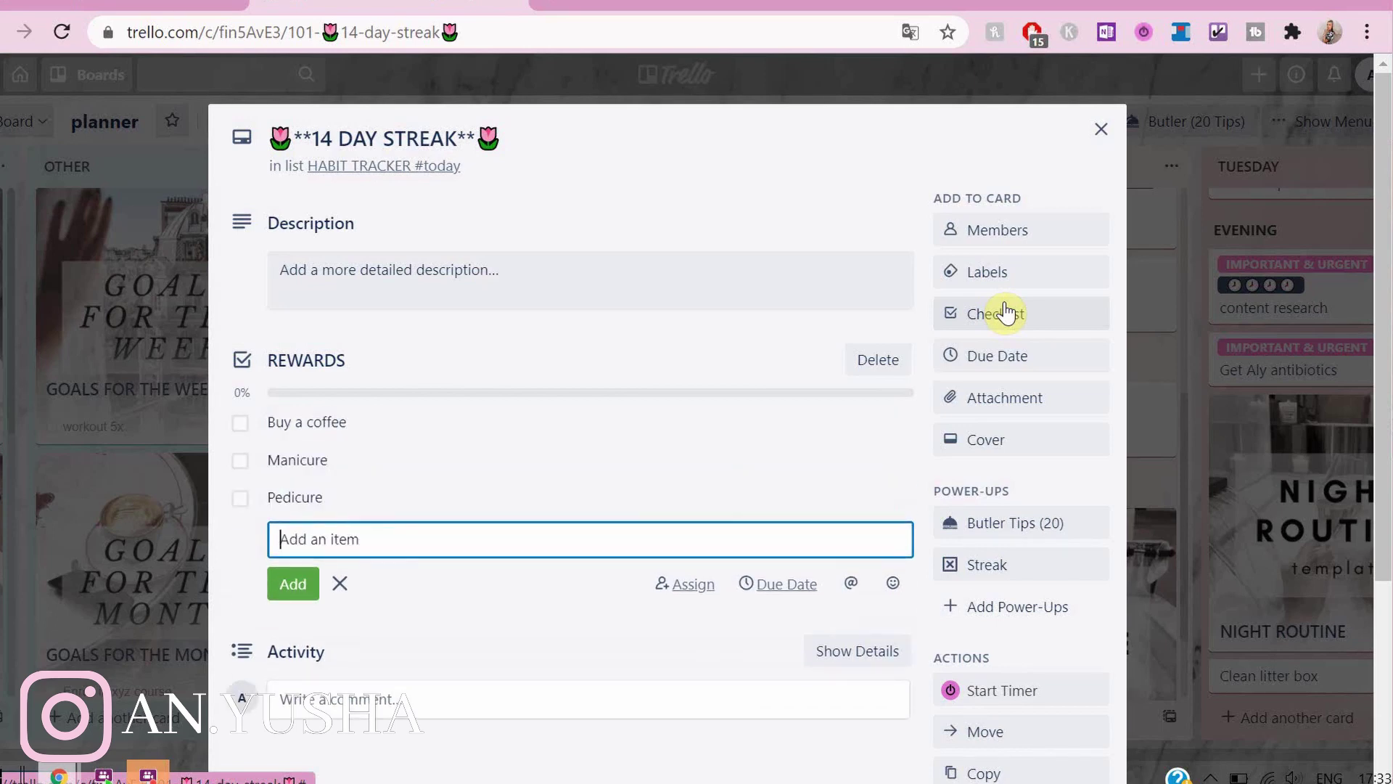
text(Add €10 to rewards savings)
key(Return)
key(Escape)
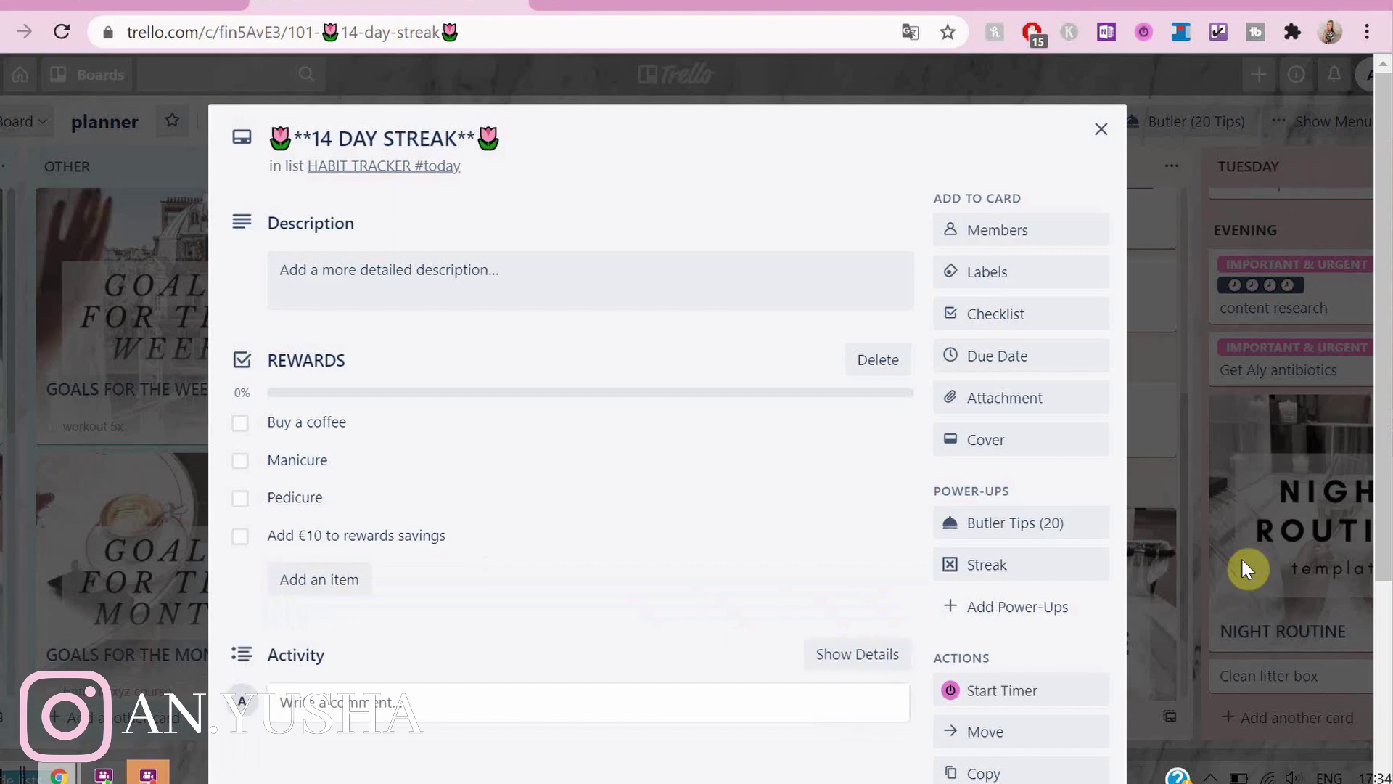
click(1200, 536)
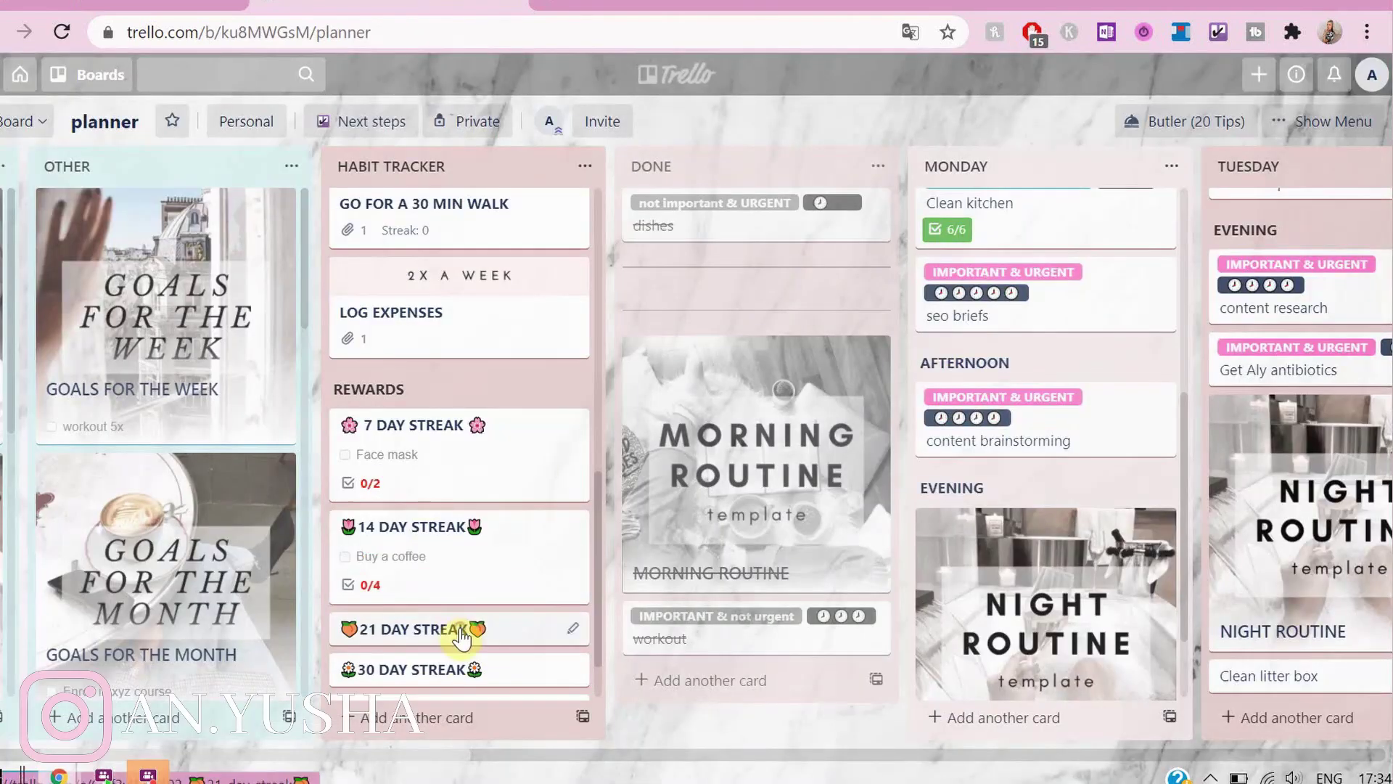
- Open the 21 DAY STREAK card and add a checklist titled REWARDS, ready for its first item
click(447, 633)
click(1009, 336)
click(986, 546)
click(311, 358)
text(REWARDS)
key(Return)
click(289, 447)
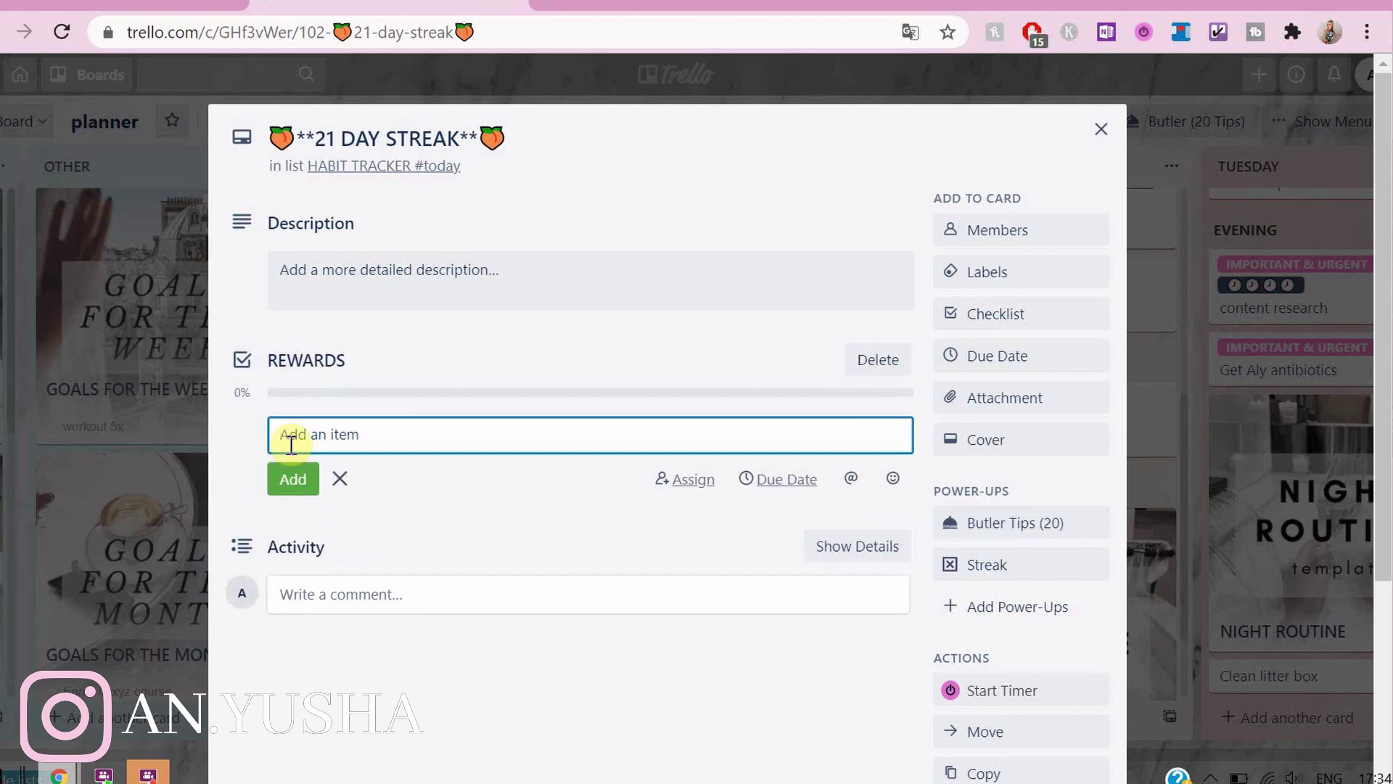
- Add "Buy new book on Kindle", "Get a massage" and a rewards savings item to the 21 DAY STREAK checklist and close the card
text(Buy new book on Kindle)
key(Return)
text(Tet a massage)
key(Return)
text(Add)
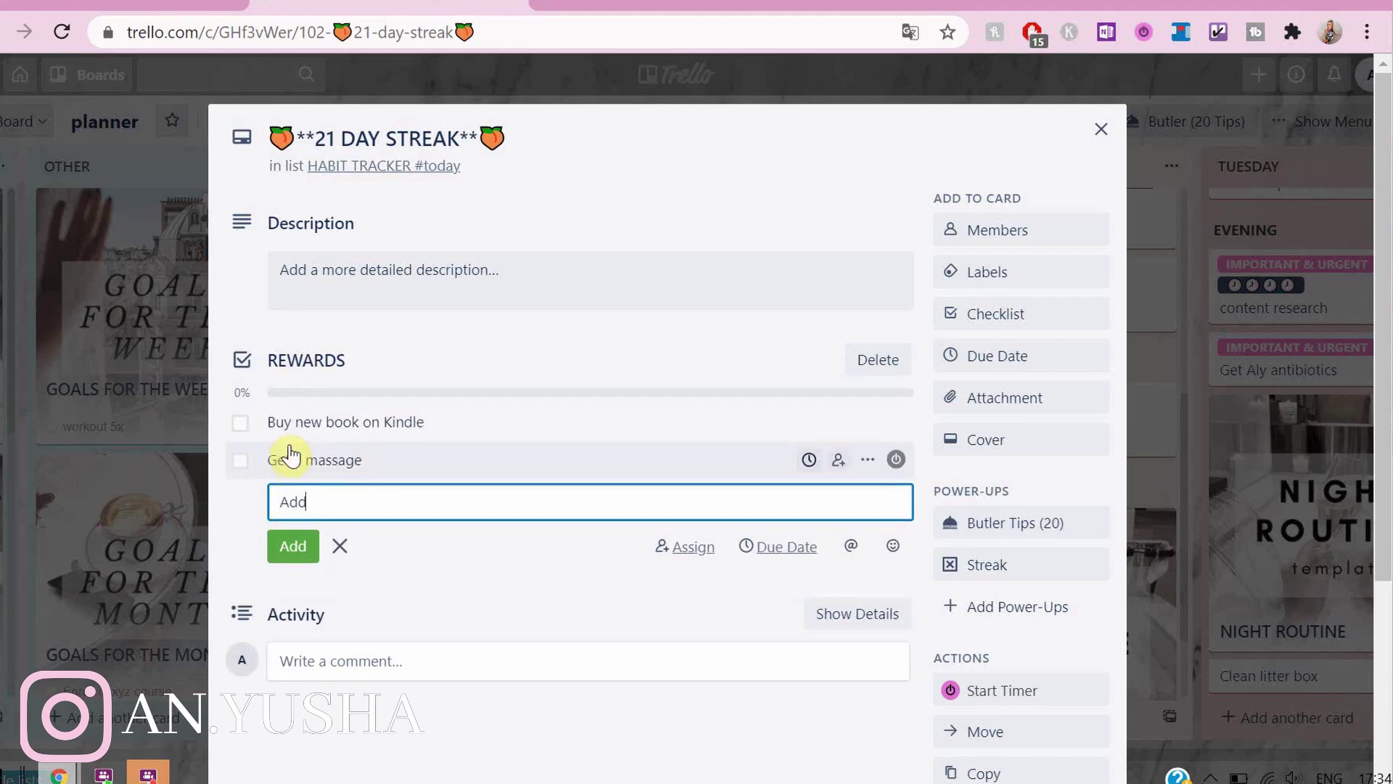
text(avings)
key(Return)
click(94, 514)
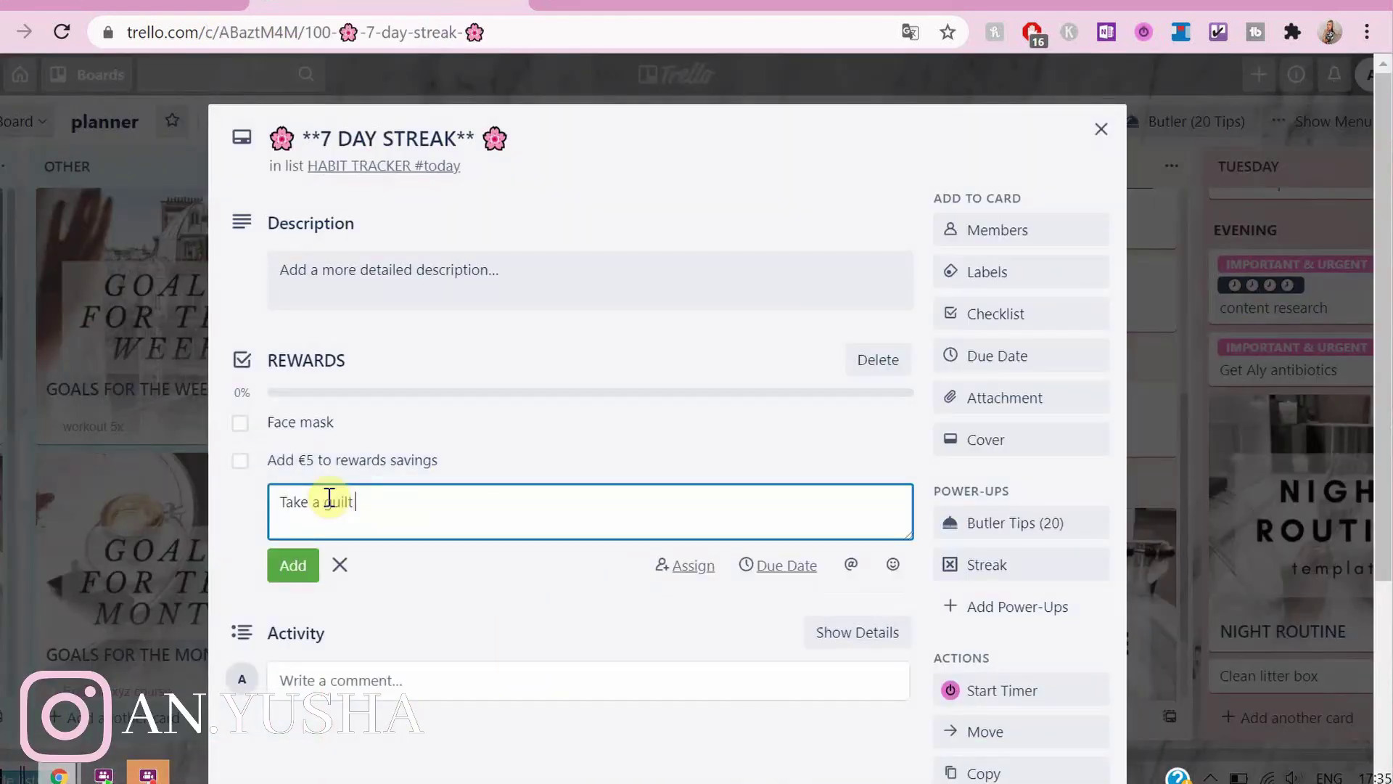
- Add the item "Take a guilt free nap" to the 7 DAY STREAK card's REWARDS checklist and close the card
text(ee nap)
key(Return)
click(93, 600)
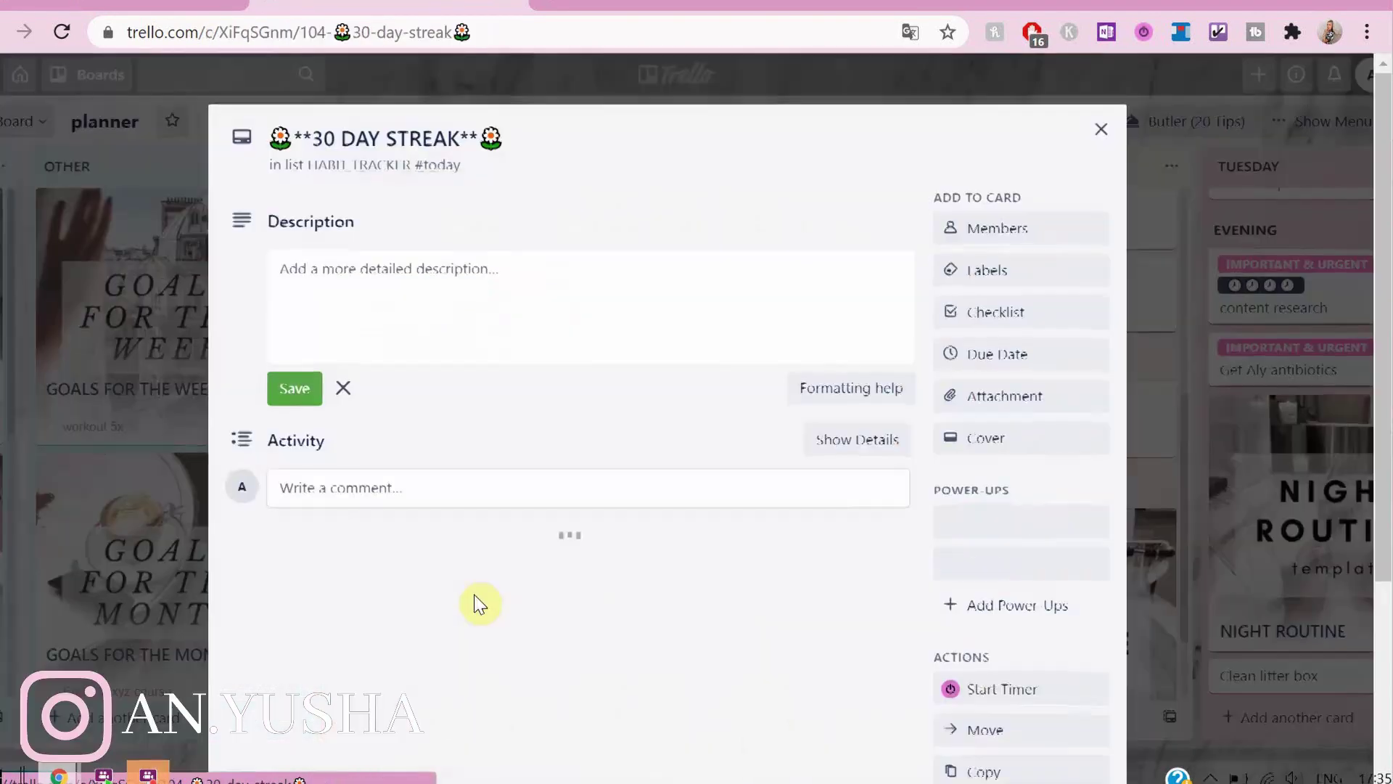
- Add a checklist titled REWARDS to the 30 DAY STREAK card and begin its first item
click(995, 314)
text(REWARDS)
key(Return)
text(O)
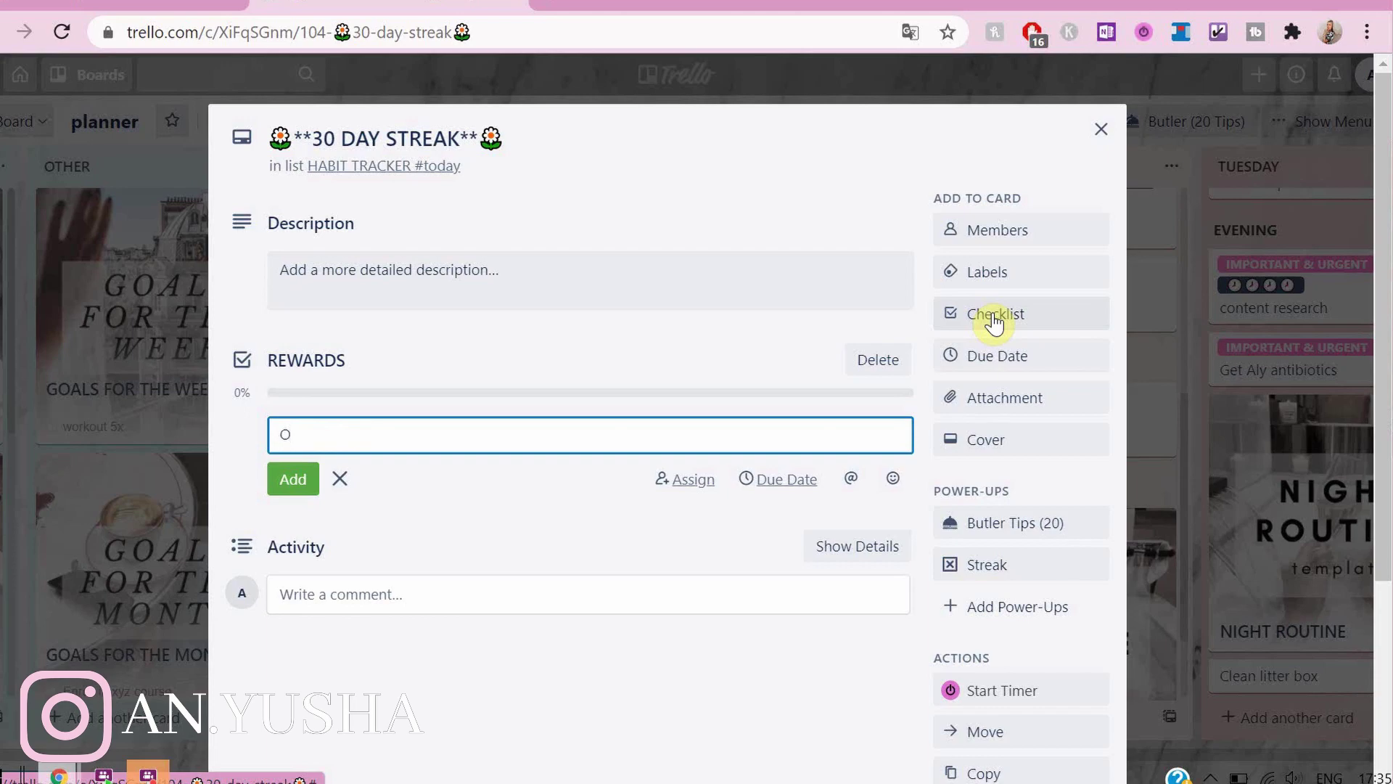
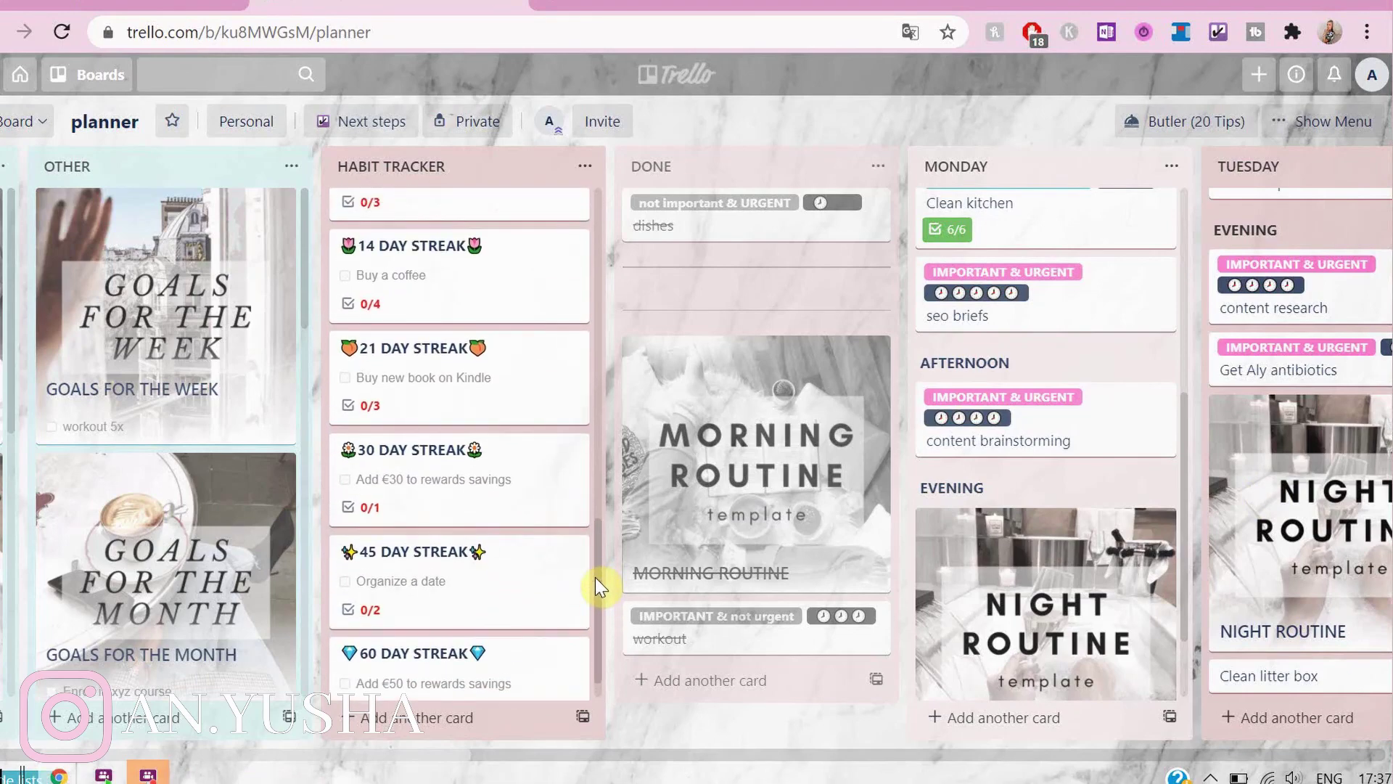
- Create a yellow label named REWARD with a ribbon emoji on each side, starting from the 60 DAY STREAK card's labels
click(576, 655)
click(635, 579)
click(714, 602)
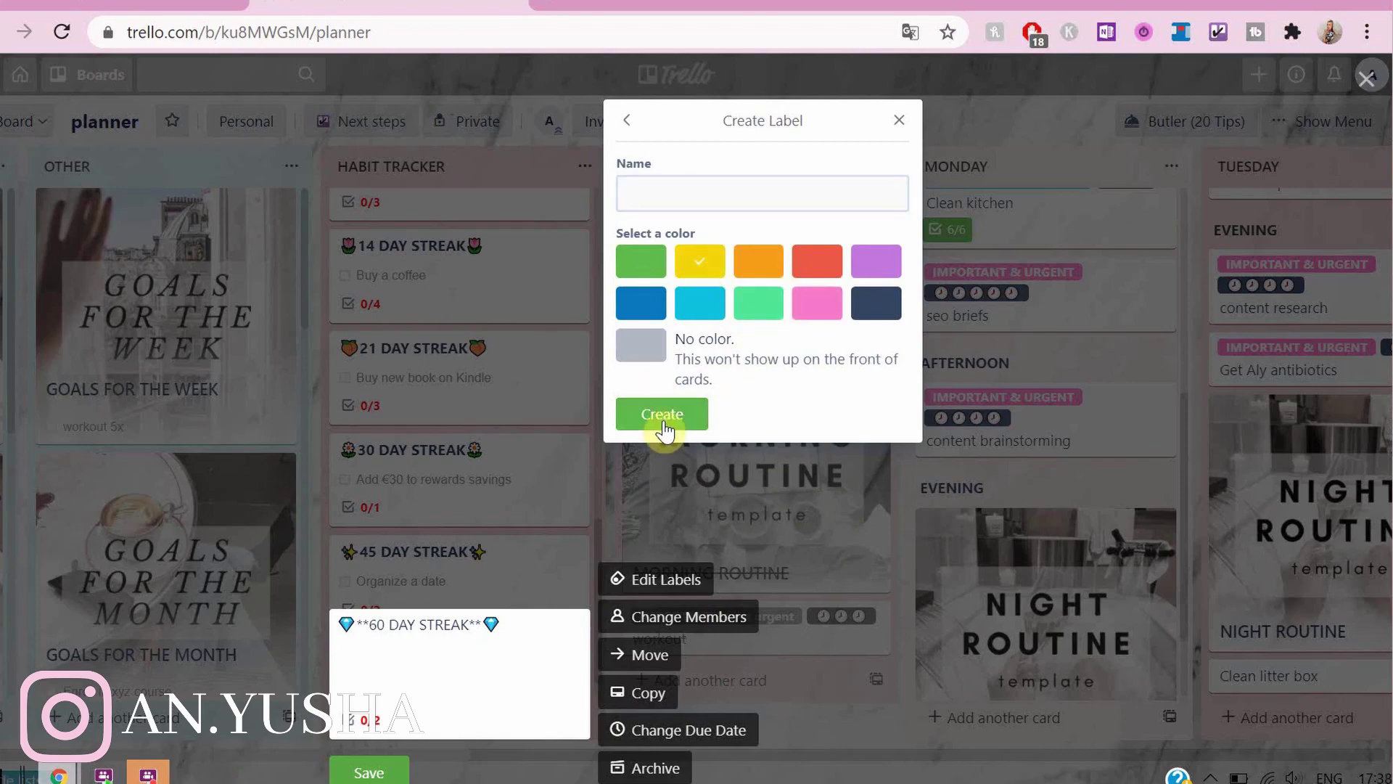
click(733, 207)
key(super+period)
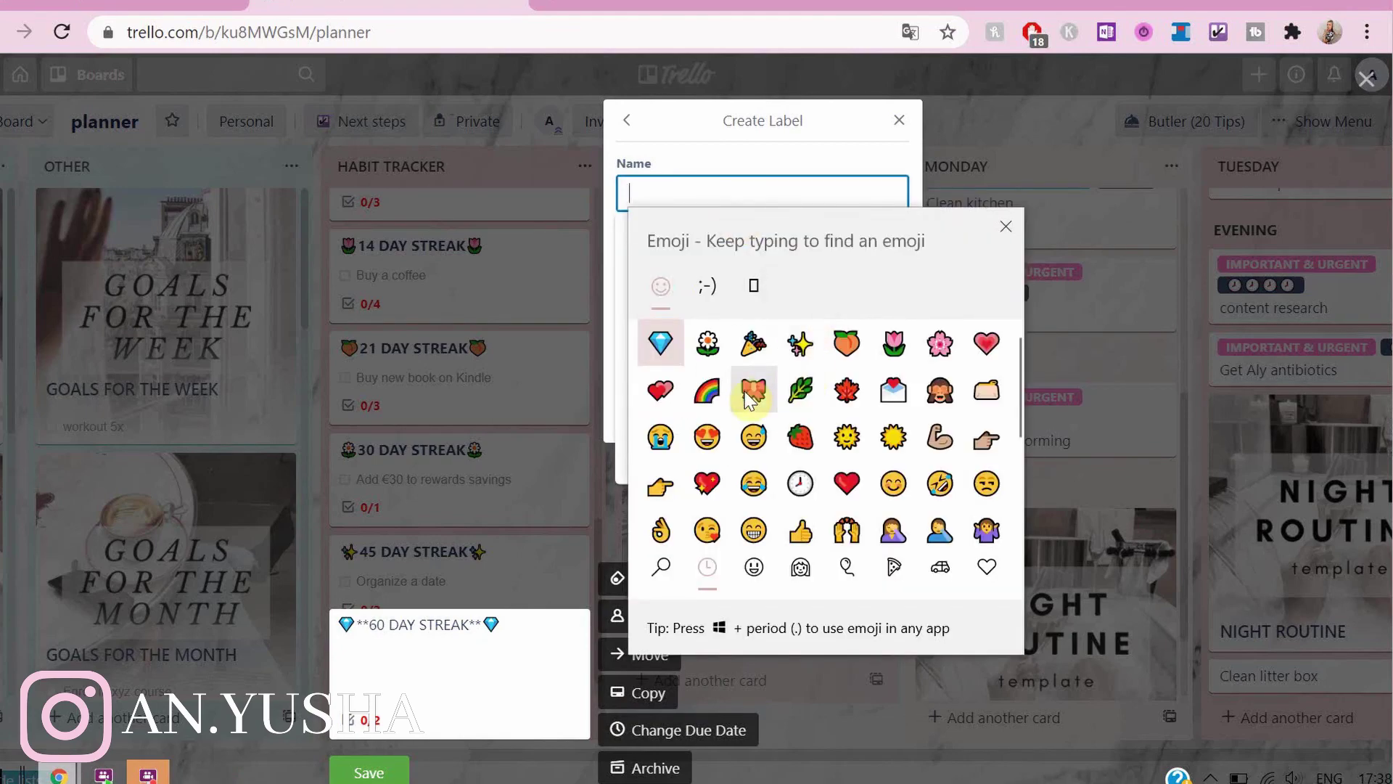
click(987, 566)
scroll(982, 348, up, 10)
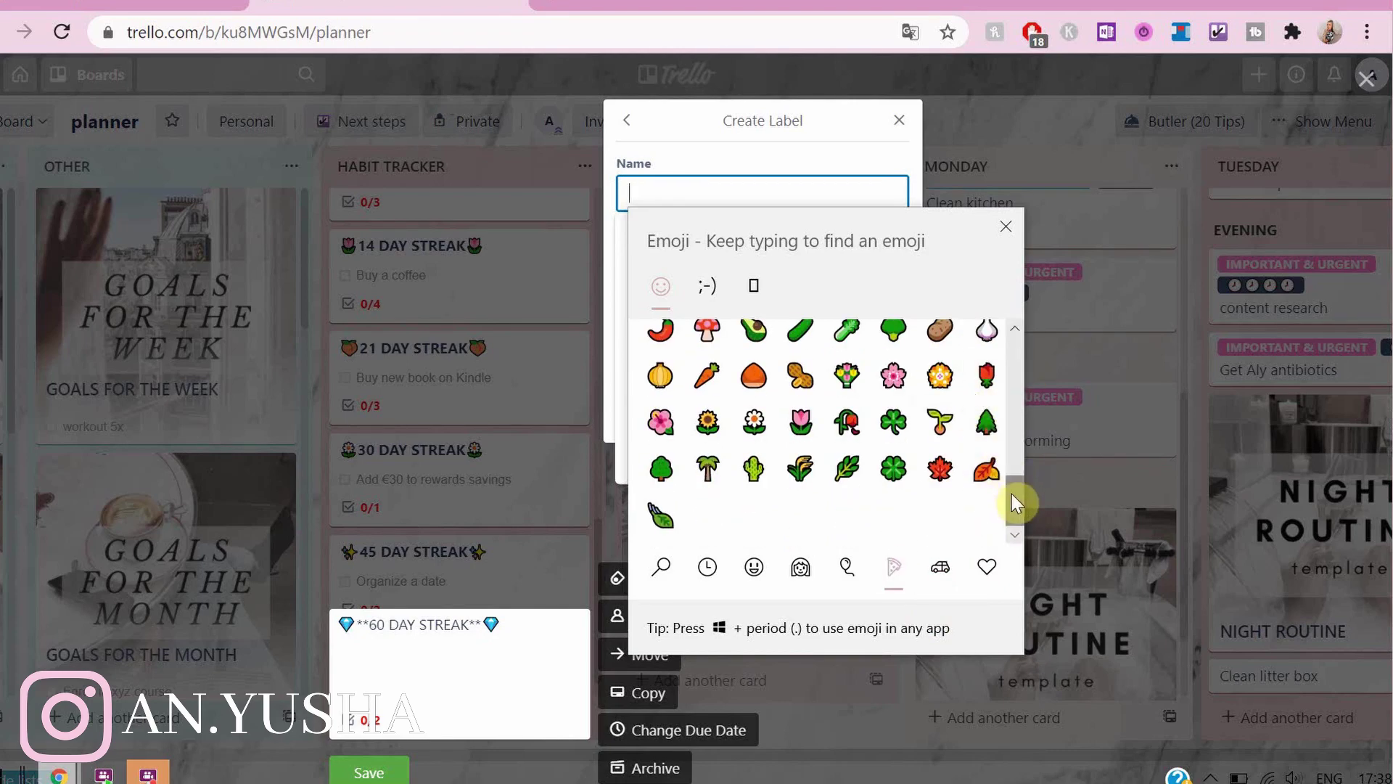
drag(1023, 504, 1035, 460)
click(847, 567)
click(659, 436)
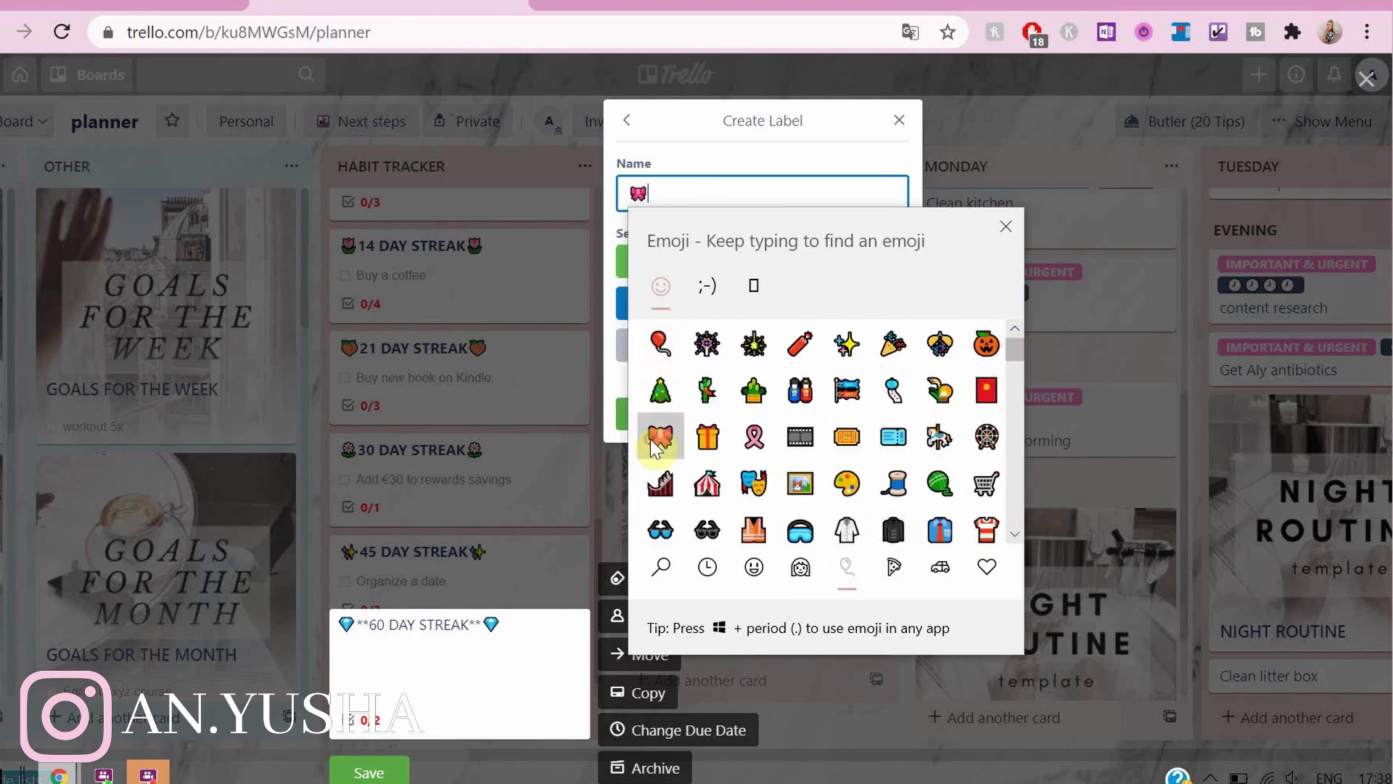
click(654, 189)
click(662, 414)
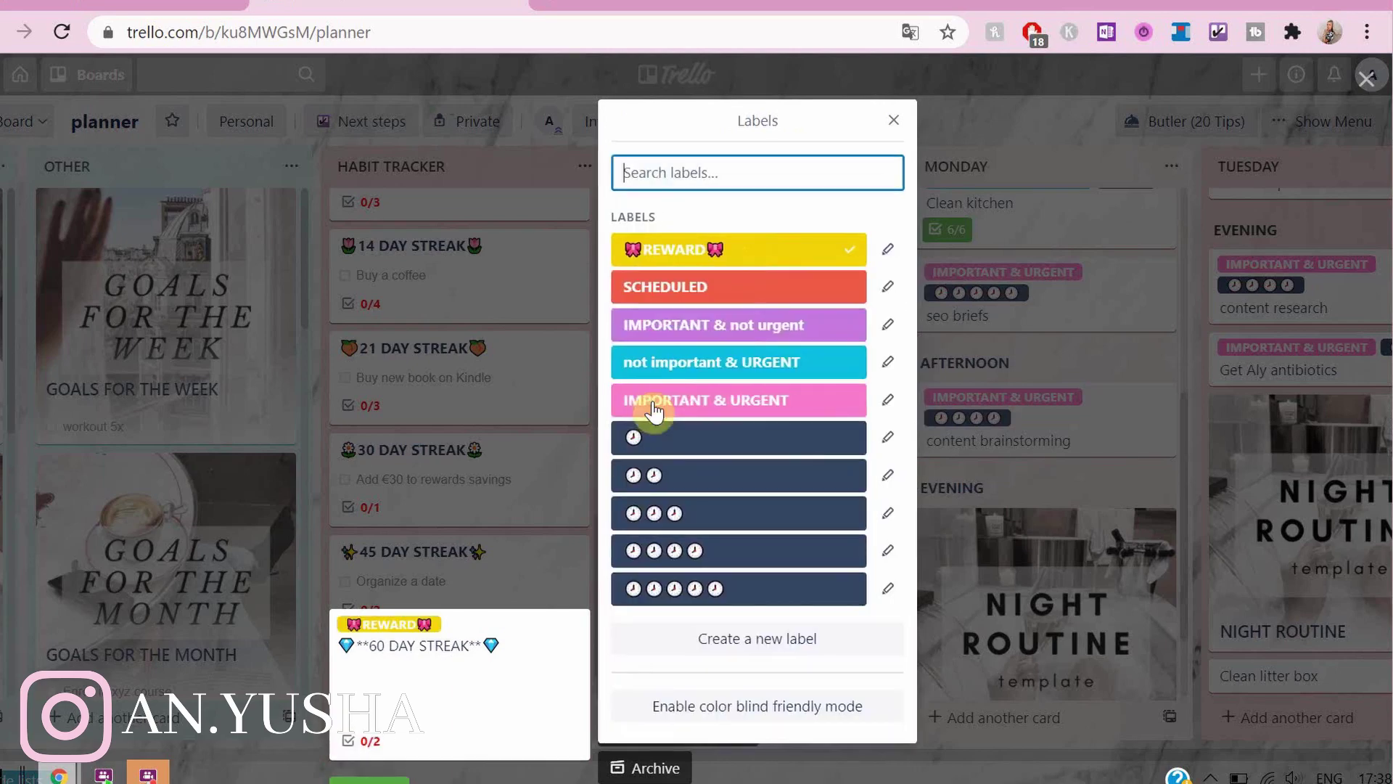
click(979, 550)
- Open the STRETCHING card, review its Streak calendar for November 2020 and close the card
scroll(453, 567, down, 1)
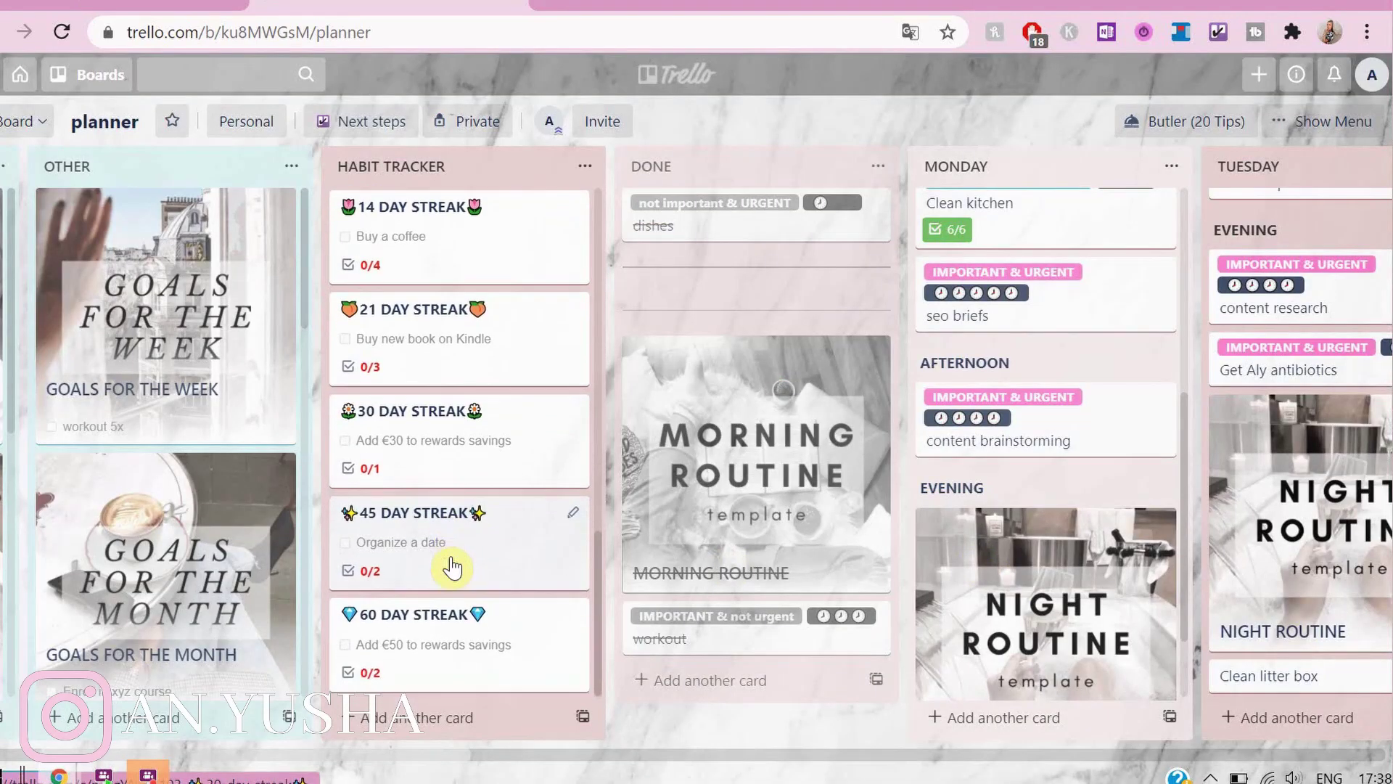
scroll(461, 562, up, 10)
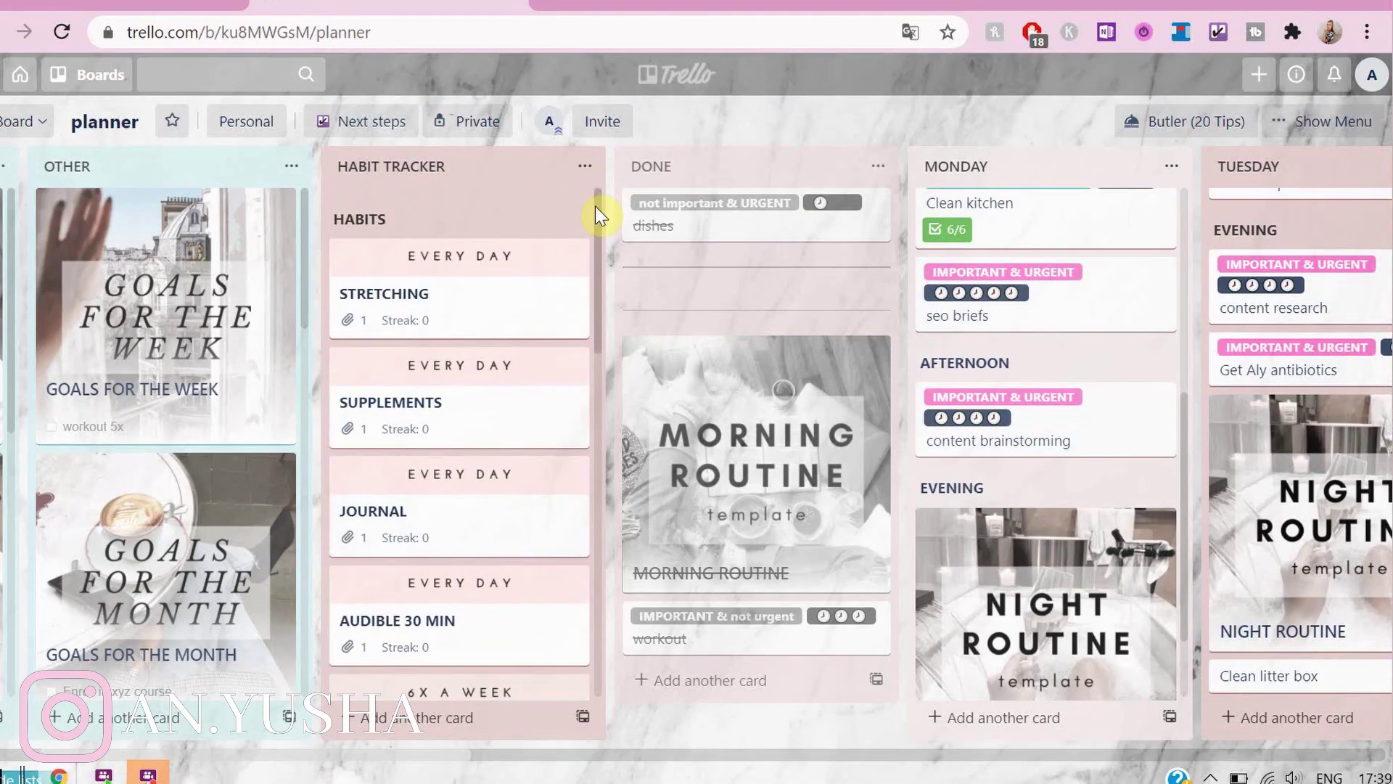
mouse_move(598, 214)
mouse_down()
mouse_move(592, 512)
mouse_move(632, 330)
mouse_move(602, 211)
mouse_up()
click(445, 279)
scroll(445, 272, down, 4)
scroll(479, 271, up, 2)
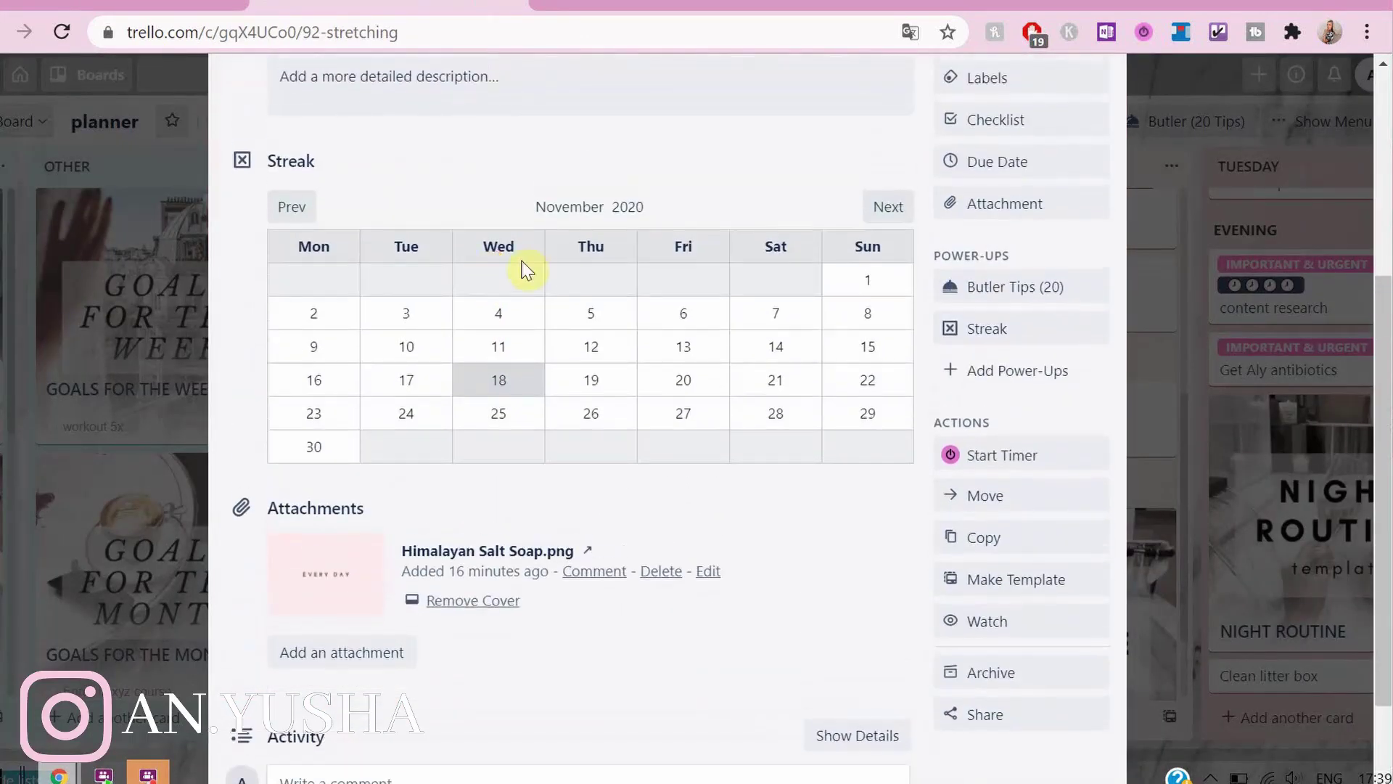
key(Escape)
- Mark one day as done in the SUPPLEMENTS card's Streak calendar and close the card
click(333, 373)
scroll(436, 395, down, 5)
click(351, 317)
click(149, 370)
- Open the JOURNAL card, examine its November 2020 Streak calendar and close the card
click(342, 523)
scroll(314, 447, down, 3)
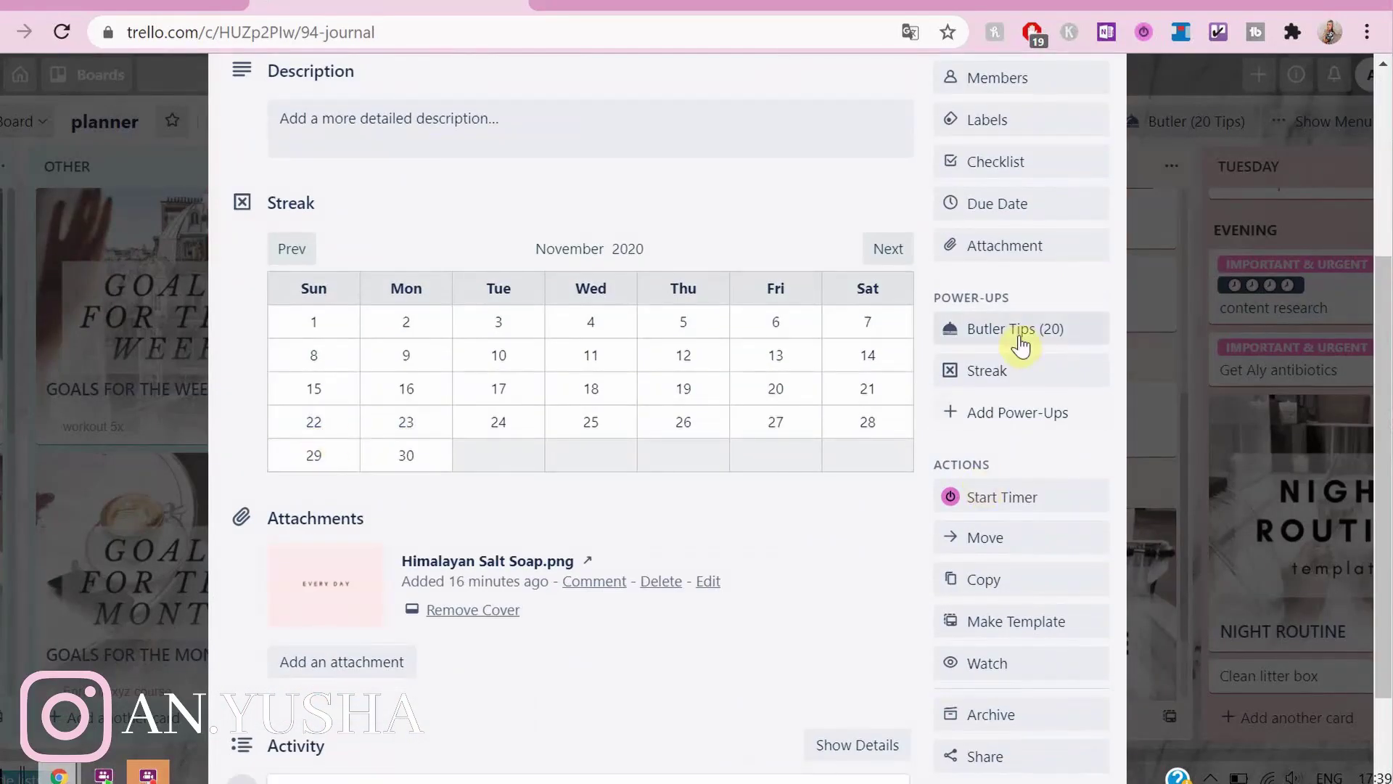
key(Escape)
- Mark November 23 as done in the DUOLINGO 5 MIN card's Streak calendar and close the card
click(544, 522)
scroll(404, 514, down, 2)
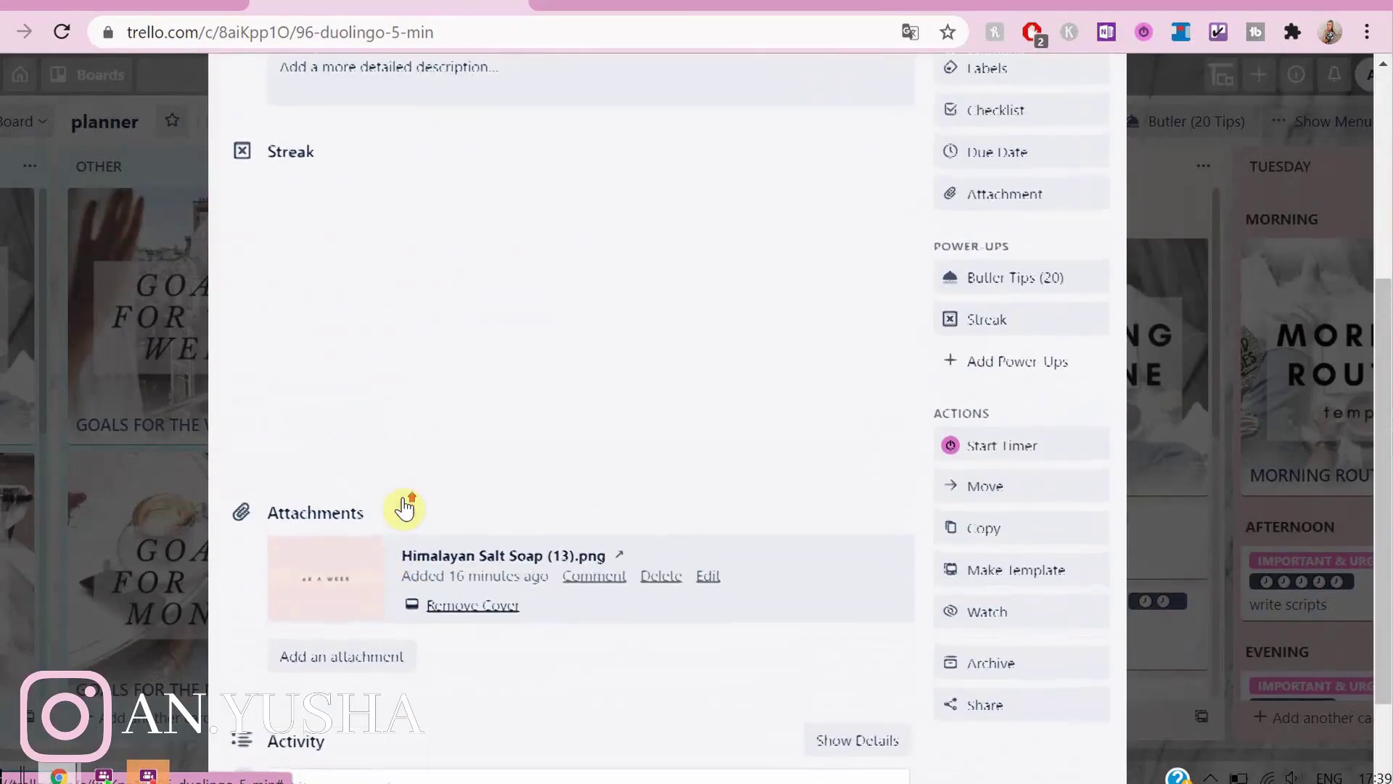
scroll(445, 320, up, 1)
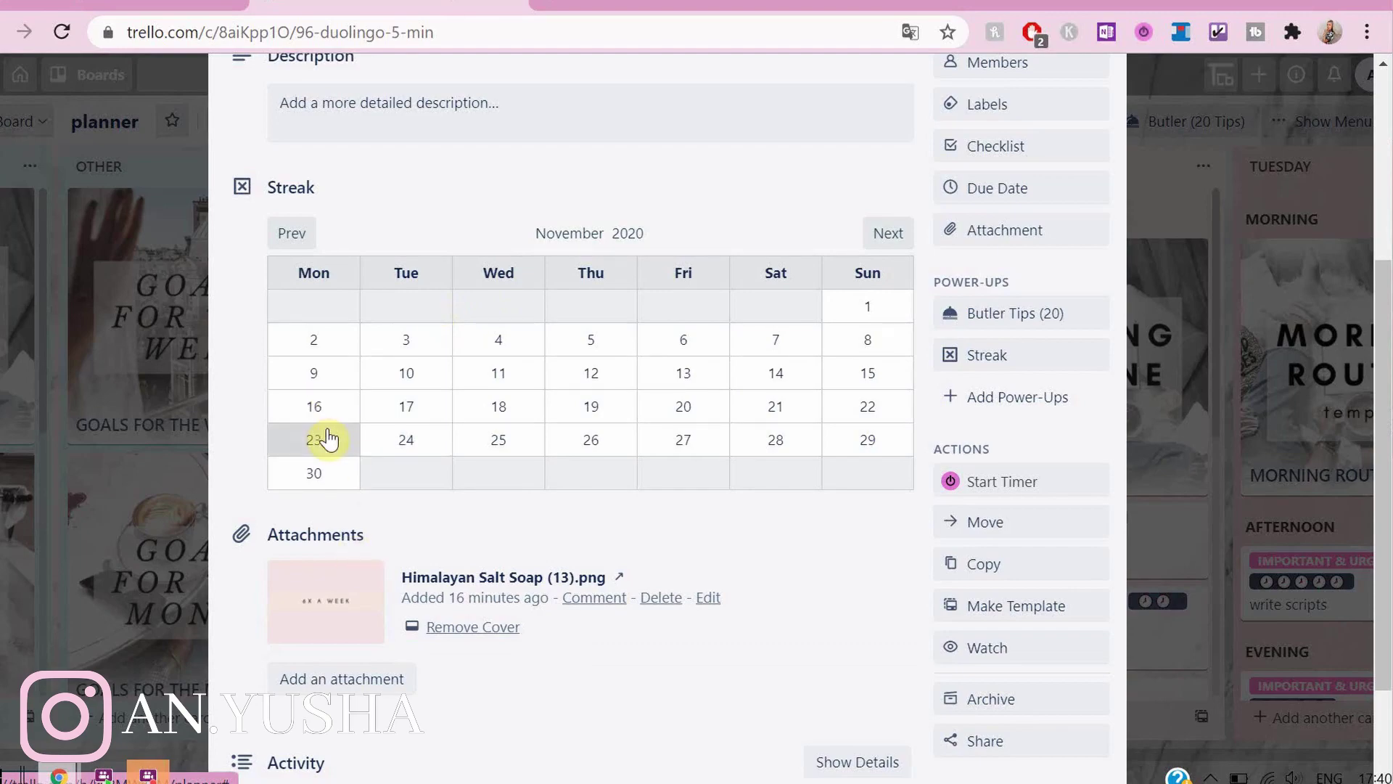
click(1159, 578)
- Mark November 16 through 22 as done in the JOURNAL card's Streak calendar and close the card
scroll(569, 519, down, 4)
scroll(575, 451, up, 8)
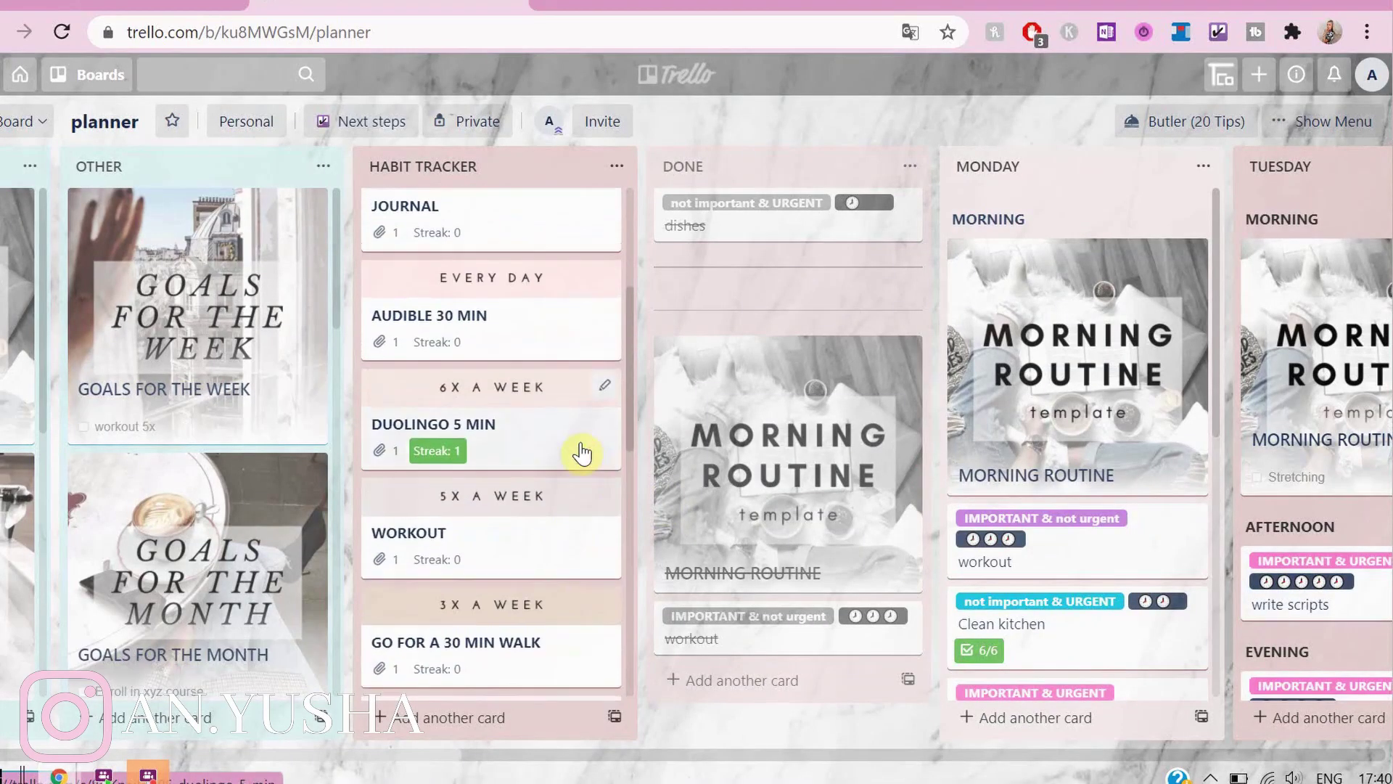
click(507, 498)
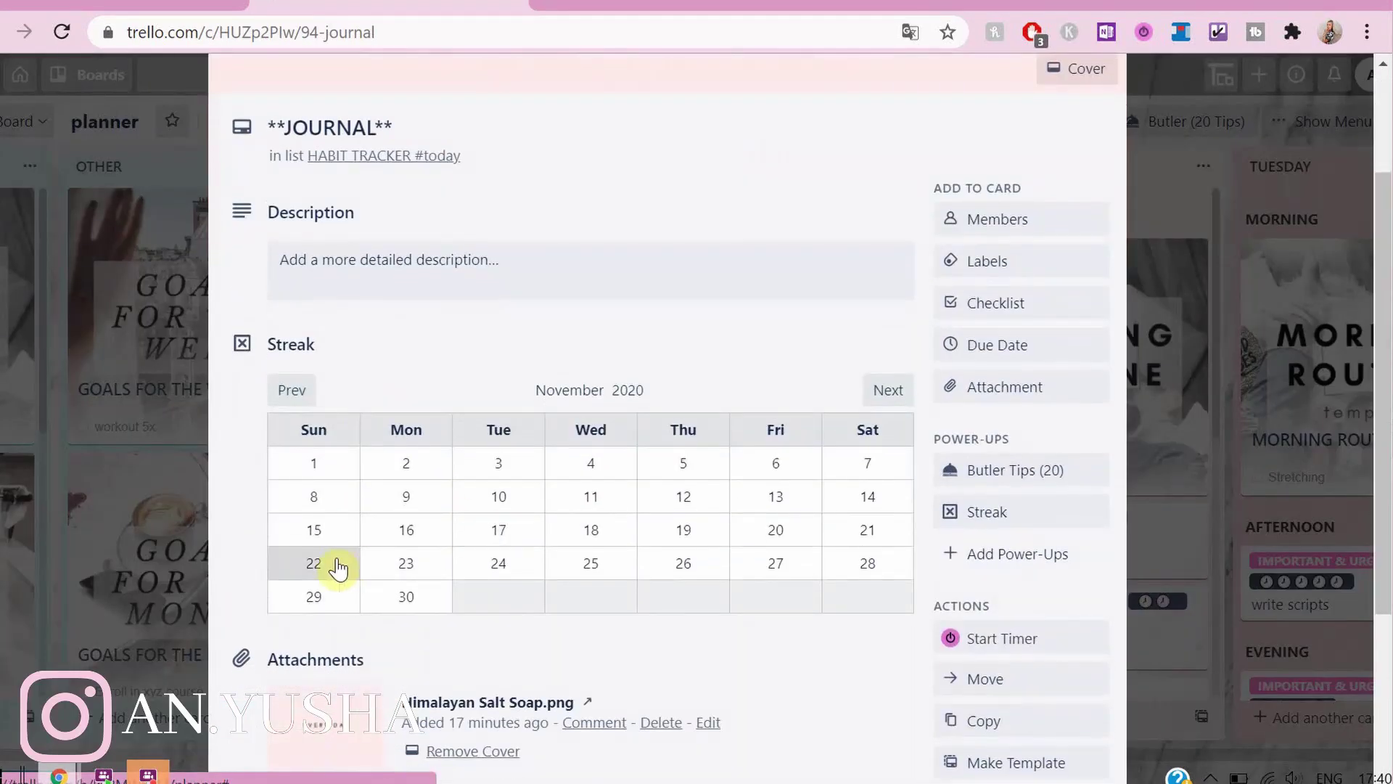
click(996, 303)
click(867, 530)
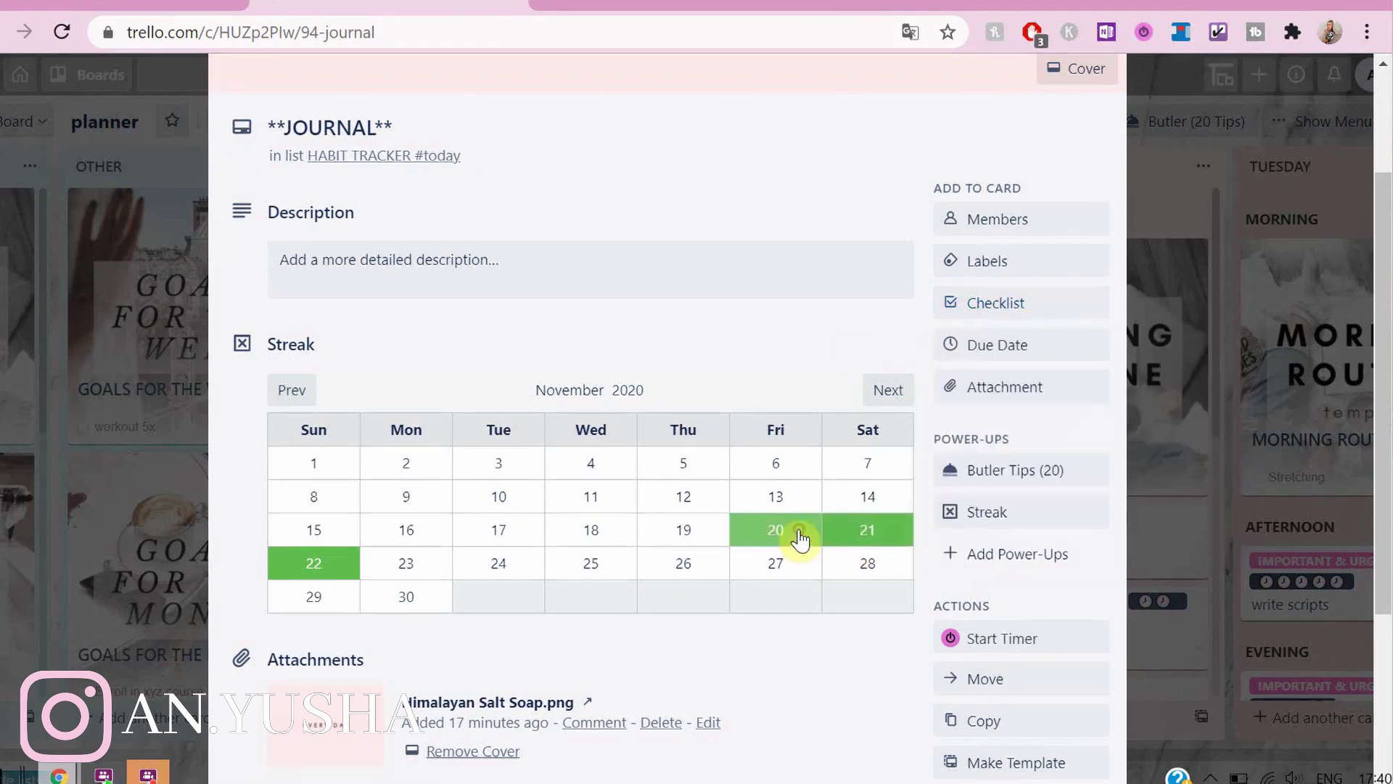
click(406, 530)
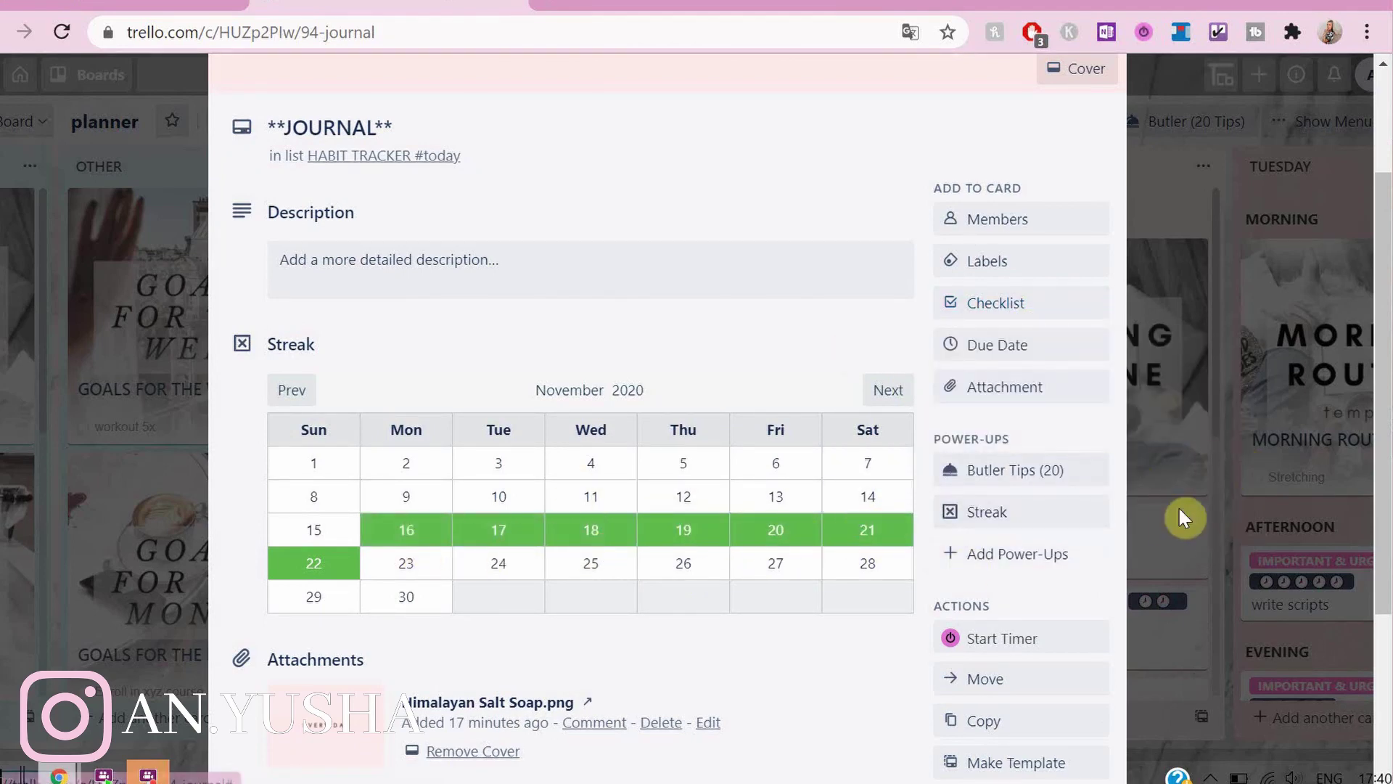
click(1168, 521)
scroll(508, 435, down, 2)
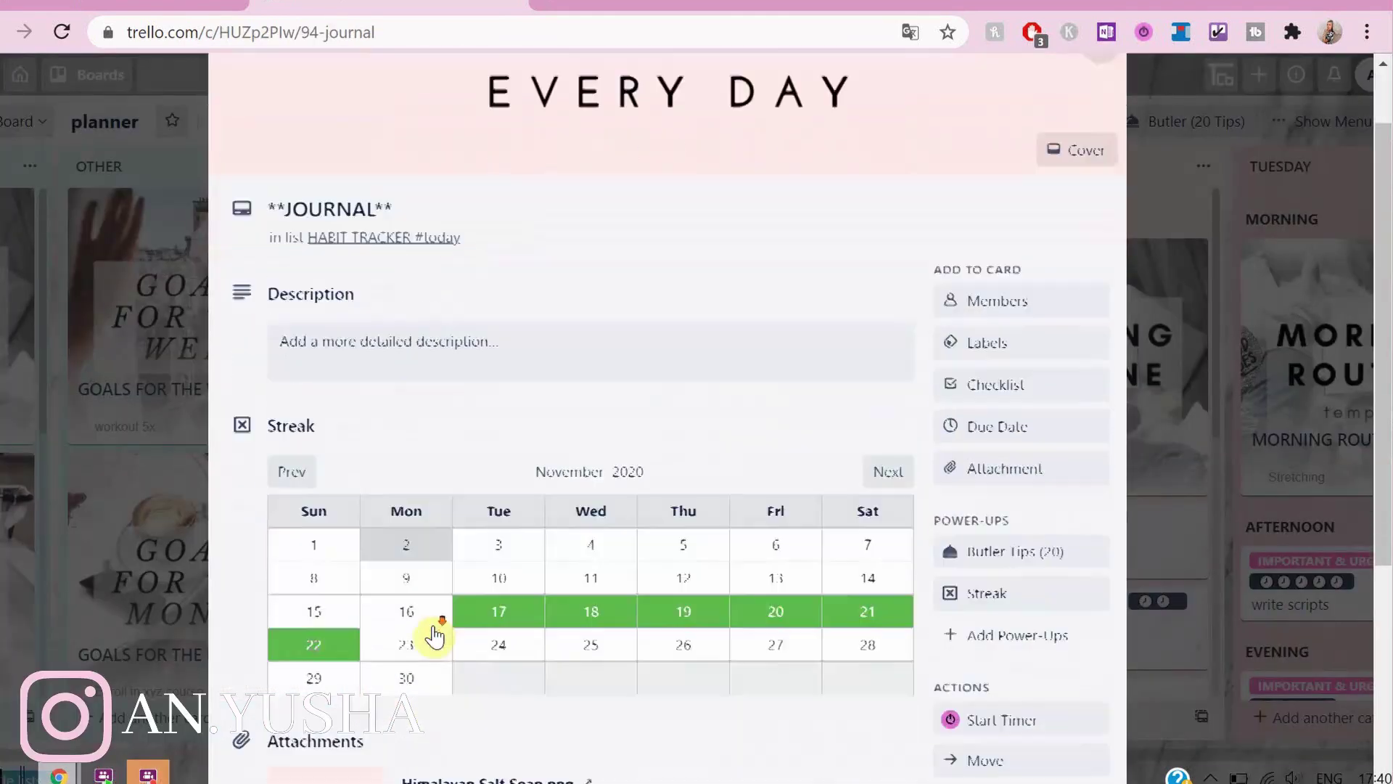
click(435, 631)
click(1176, 535)
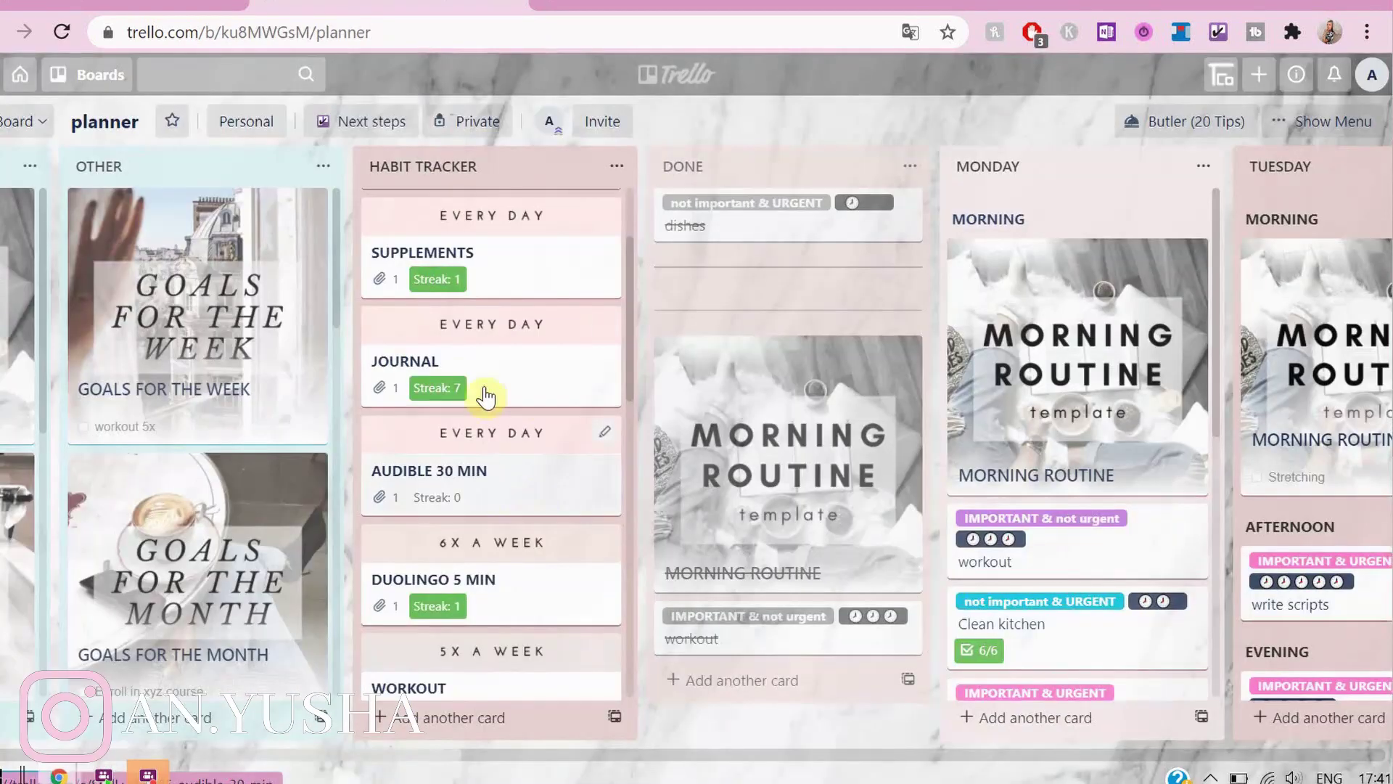
- Check the 7 DAY STREAK card's rewards and add a card "Add €5 to rewards savings" at the end of the MONDAY list
scroll(537, 493, down, 8)
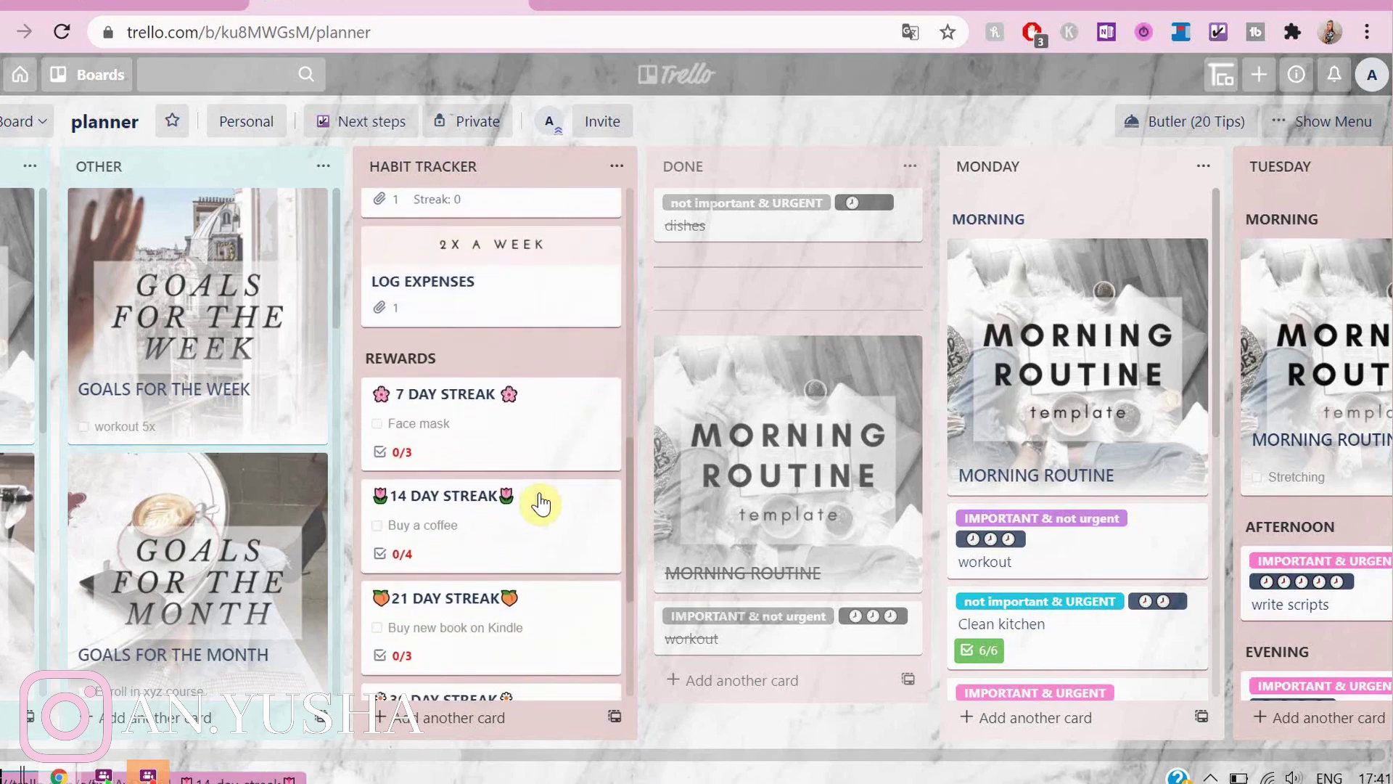
click(494, 448)
click(1151, 389)
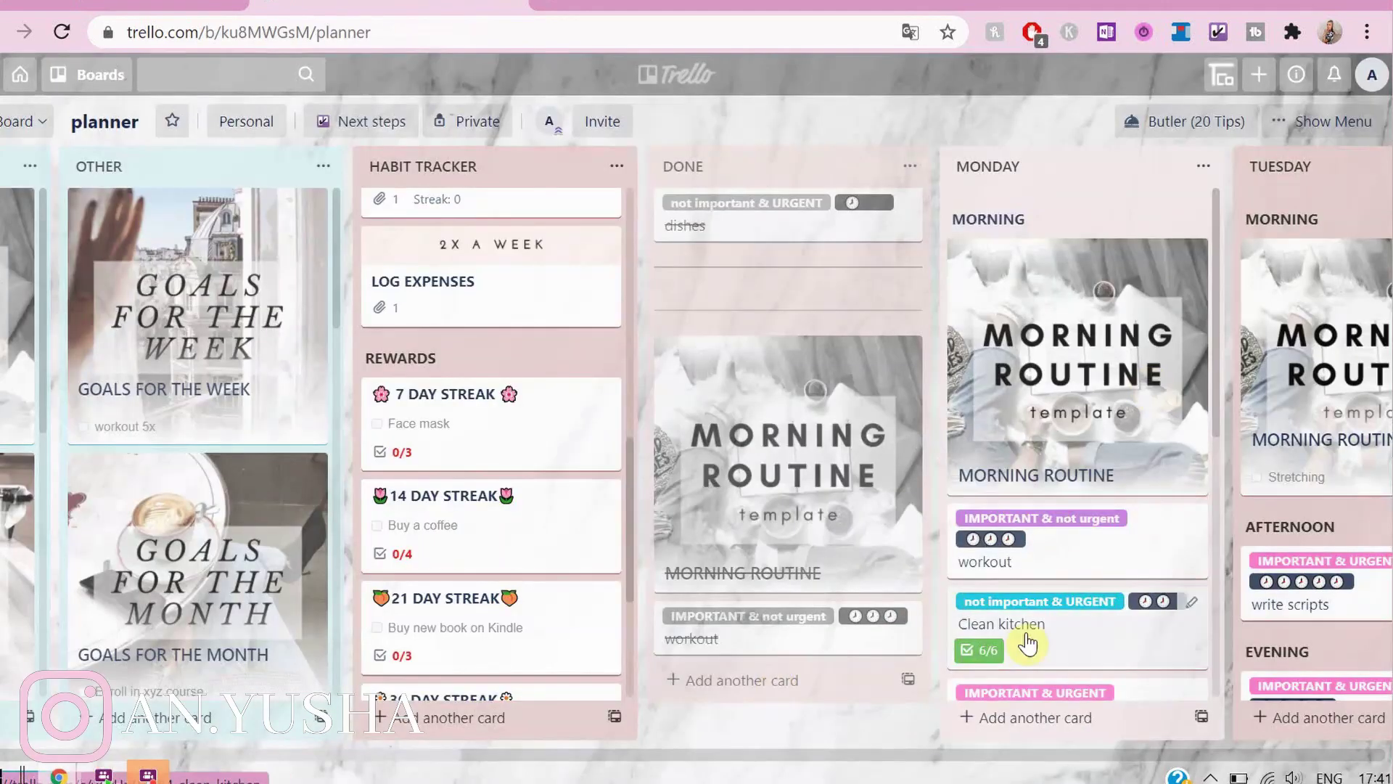
scroll(1010, 647, right, 5)
click(703, 717)
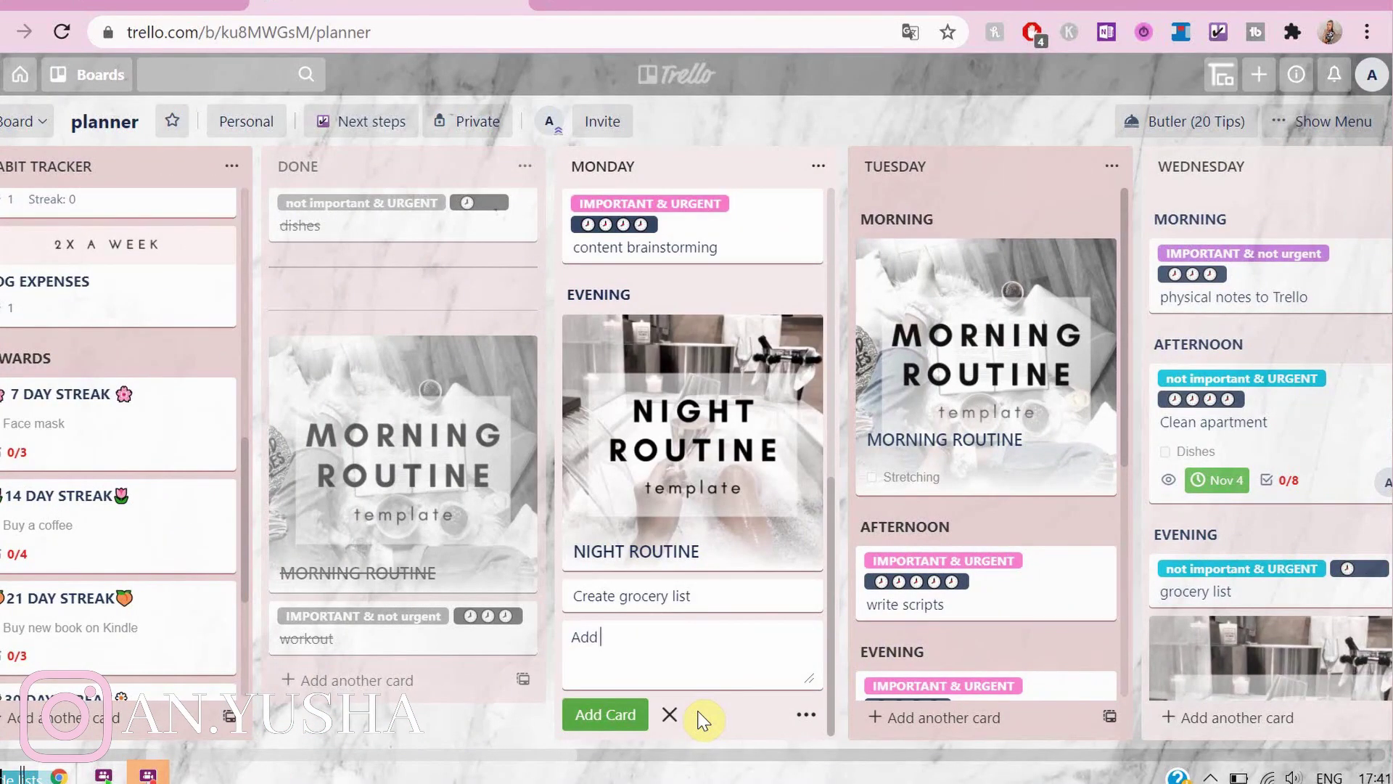
text(Add €5 to rewards savings)
key(Return)
- Assign the yellow REWARD label to the "Add €5 to rewards savings" card in the MONDAY list
click(809, 595)
click(891, 517)
click(977, 249)
click(603, 734)
- Open the LOG EXPENSES card, check it for a Streak calendar and close the card
scroll(420, 616, left, 5)
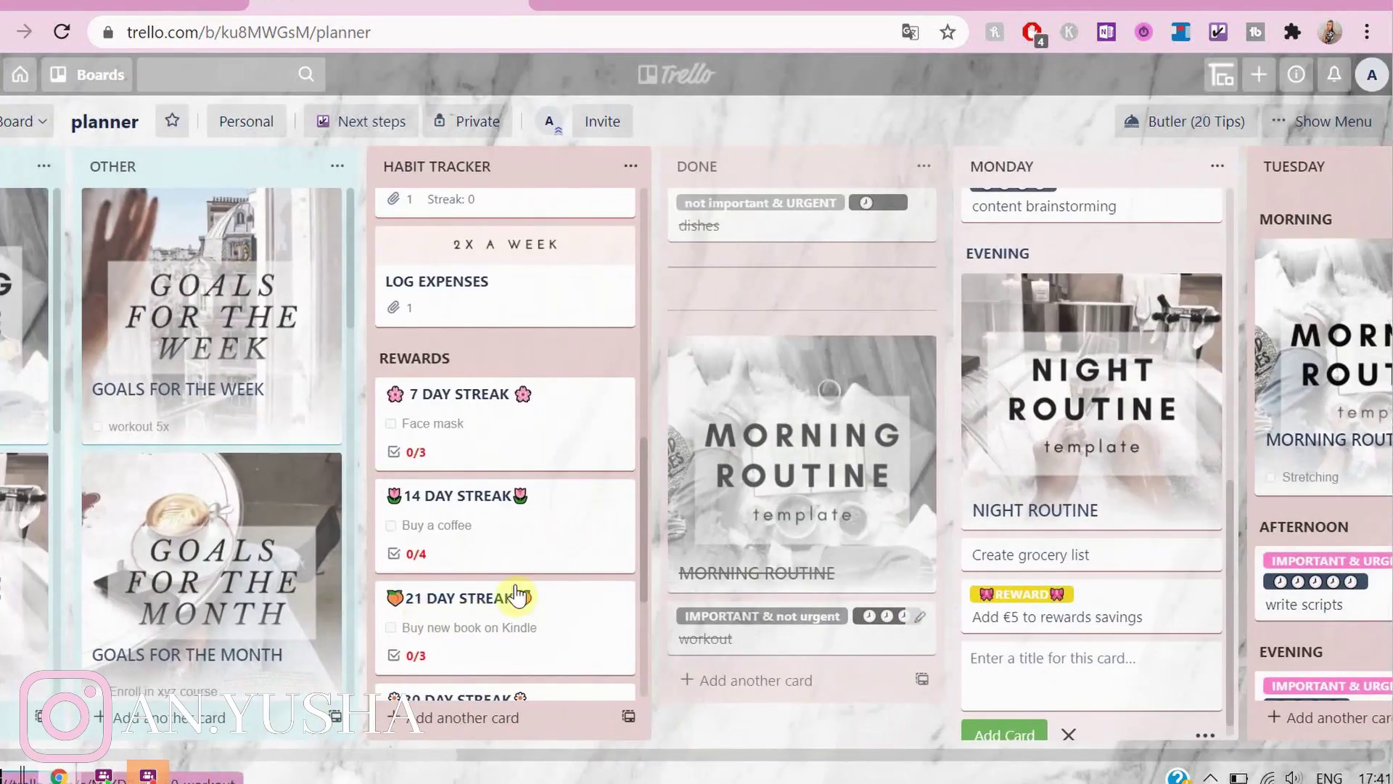
scroll(465, 446, up, 3)
click(463, 447)
scroll(407, 552, down, 2)
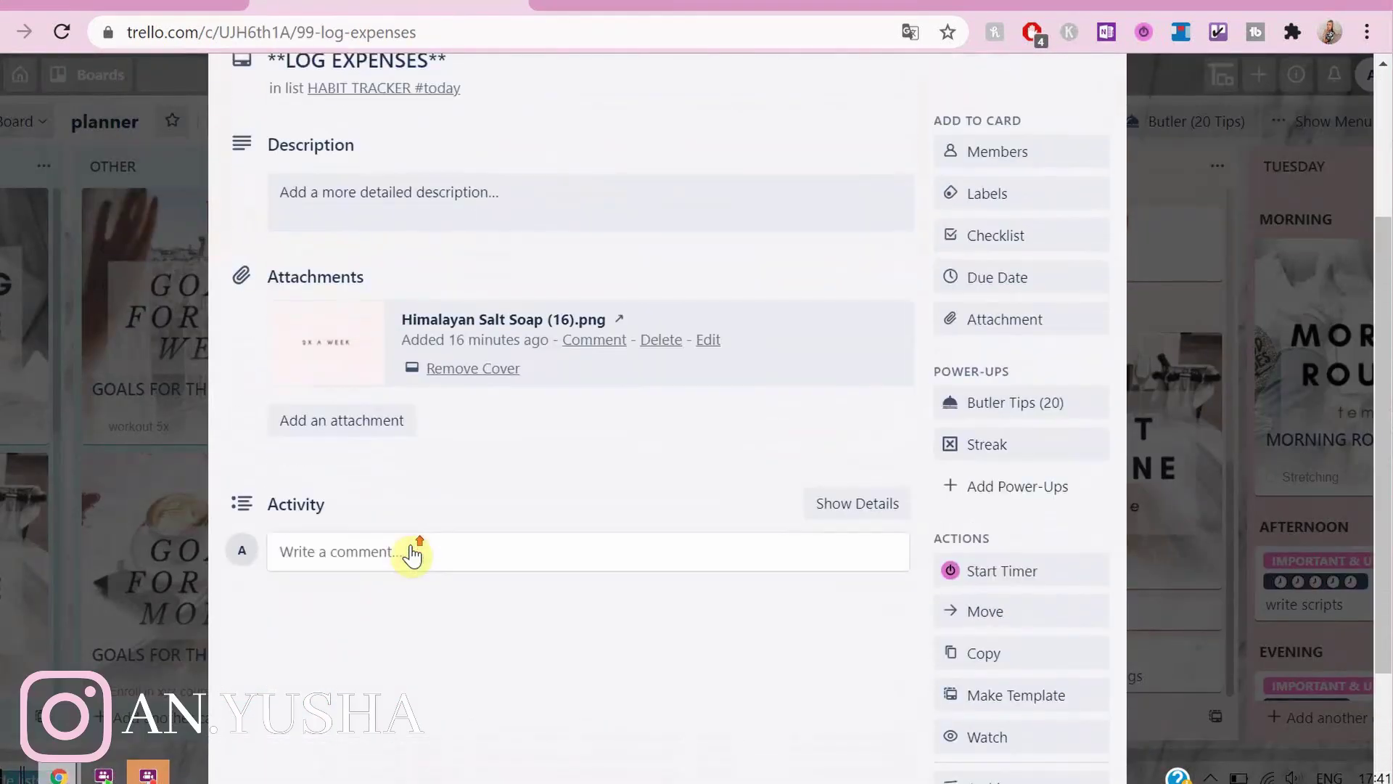
scroll(1124, 426, up, 3)
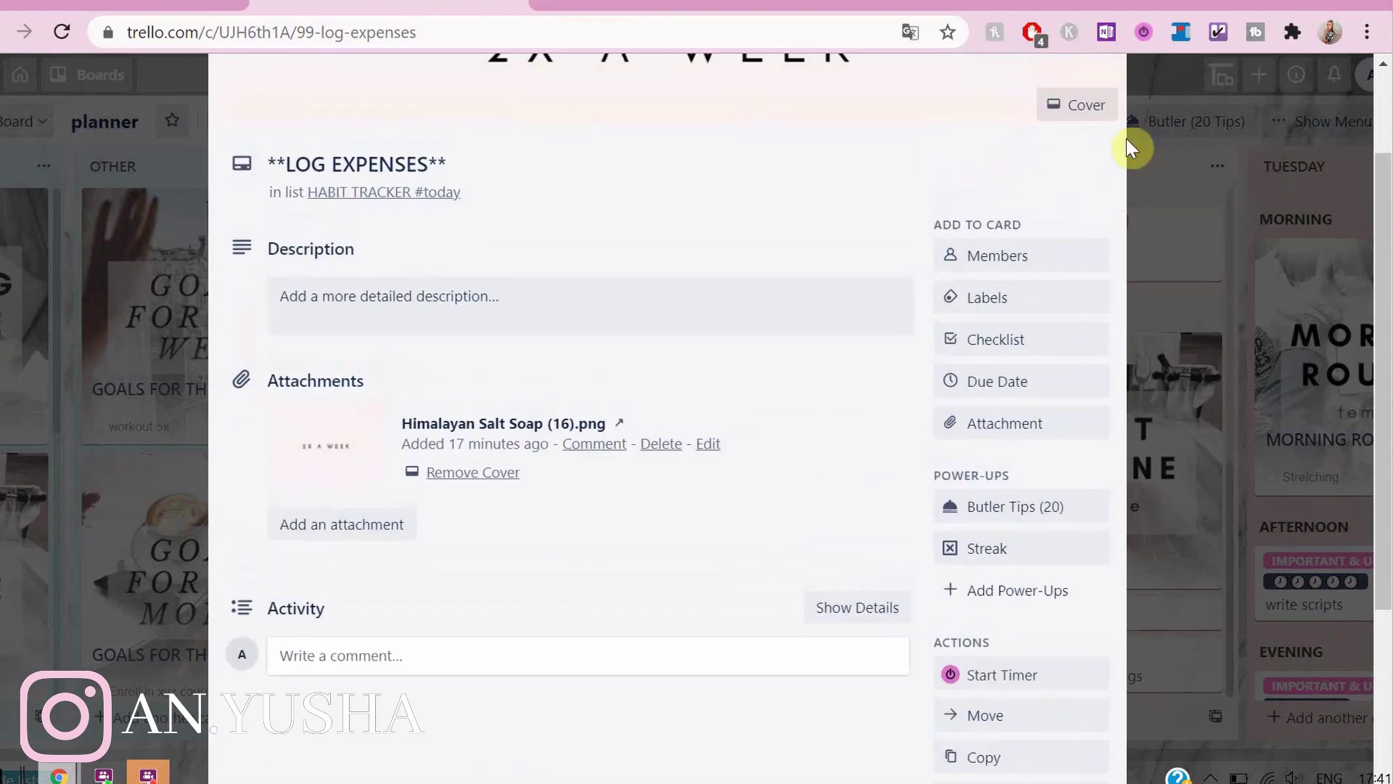
click(1238, 162)
- Enable Streak on the LOG EXPENSES card with weeks starting on Monday and close the card
click(488, 472)
click(987, 679)
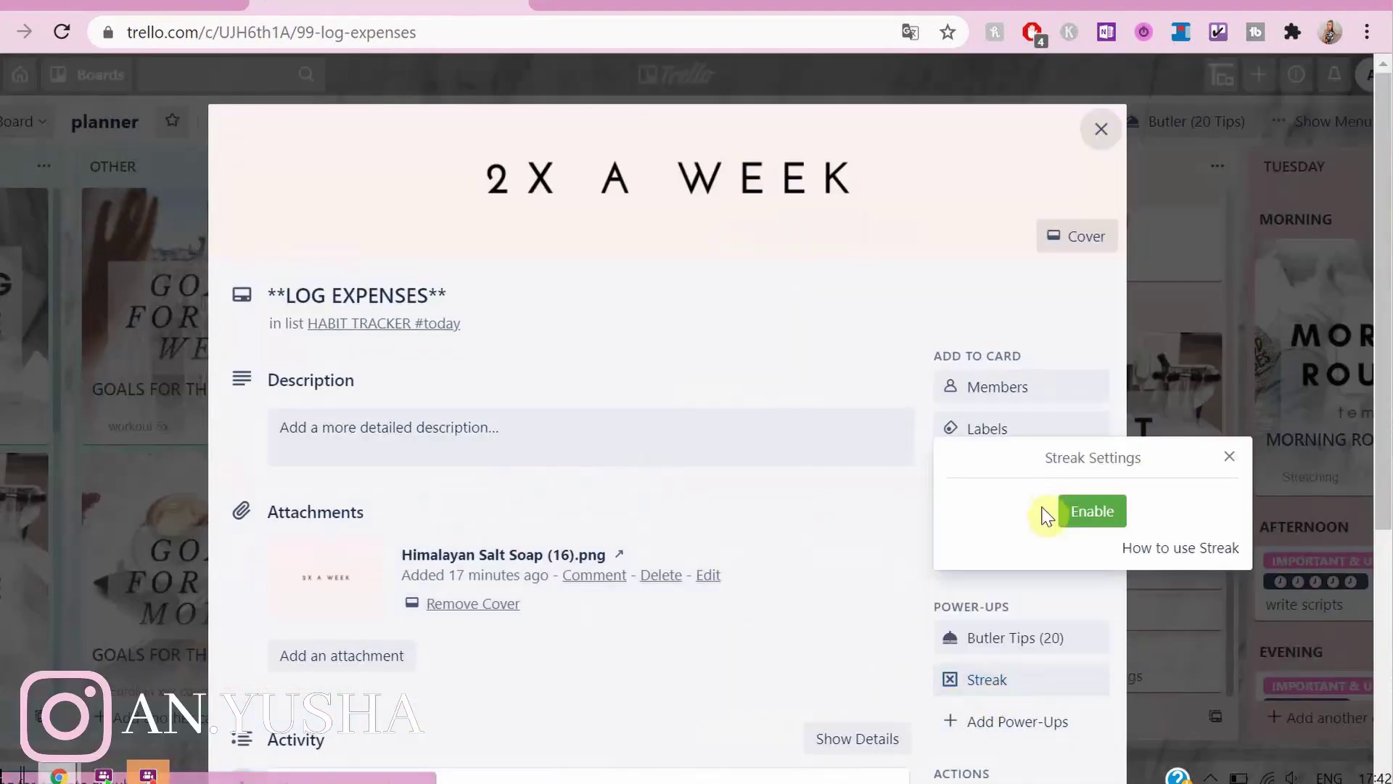
click(1045, 508)
click(1101, 529)
click(1101, 559)
click(958, 498)
click(957, 225)
click(1211, 637)
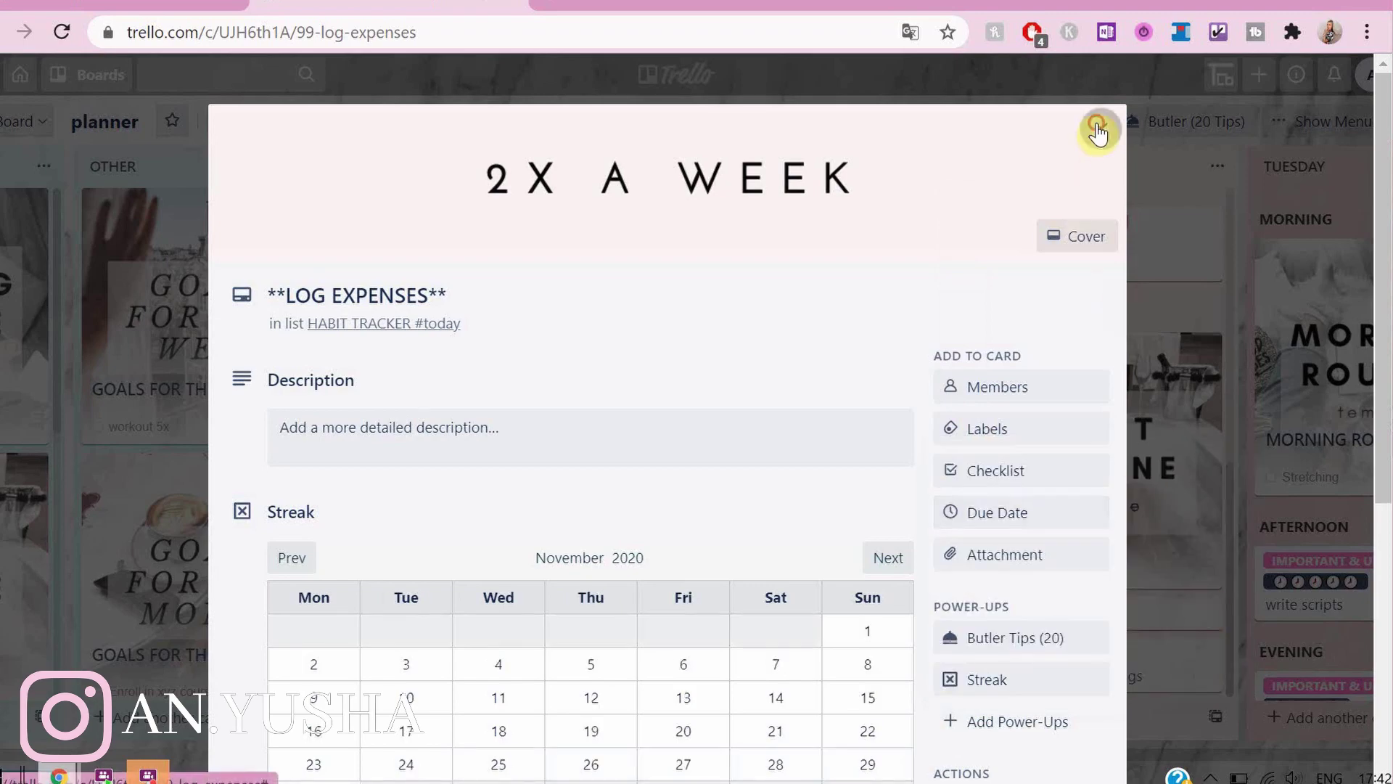
click(1099, 129)
- Mark days including November 21 and 23 in the GO FOR A 30 MIN WALK card's Streak calendar and close the card
scroll(560, 466, down, 5)
click(523, 377)
scroll(559, 364, down, 5)
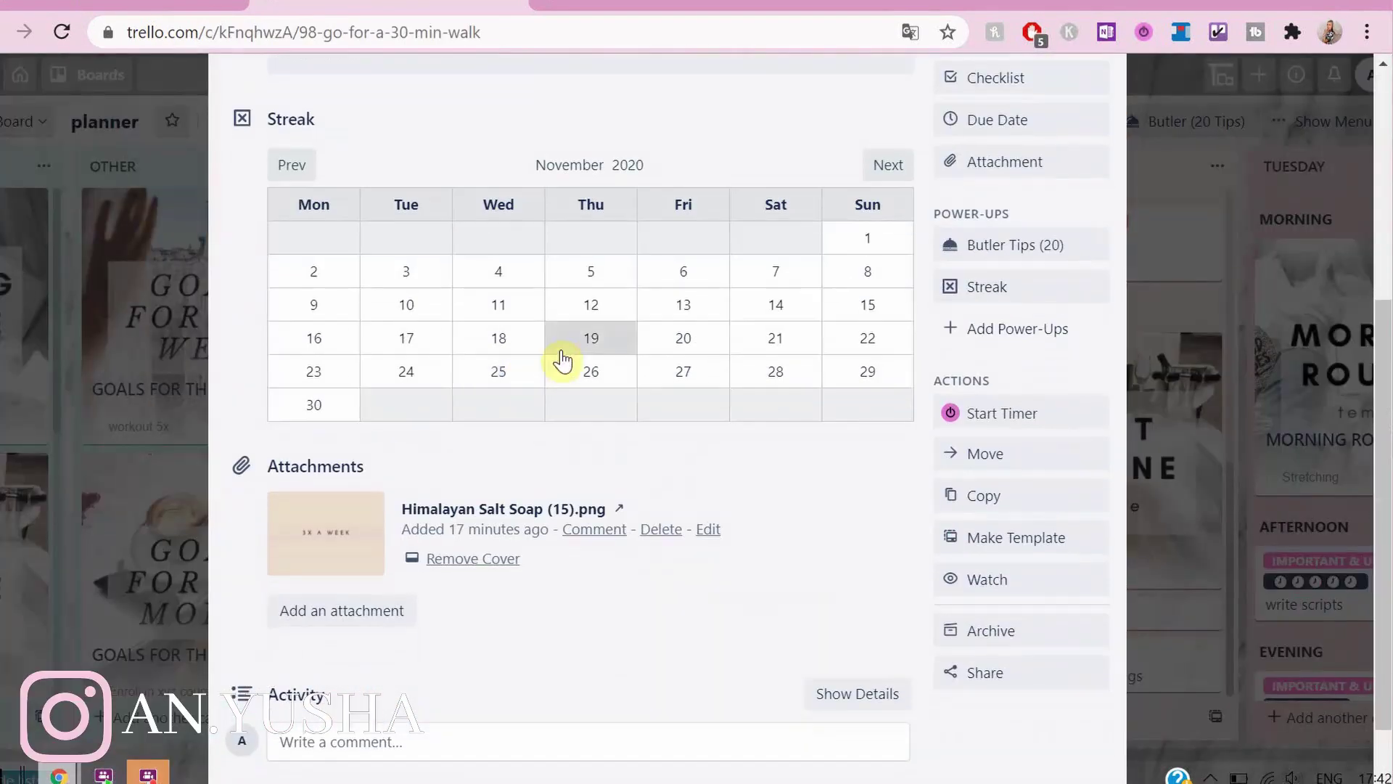
scroll(559, 348, up, 5)
scroll(544, 351, down, 2)
click(316, 586)
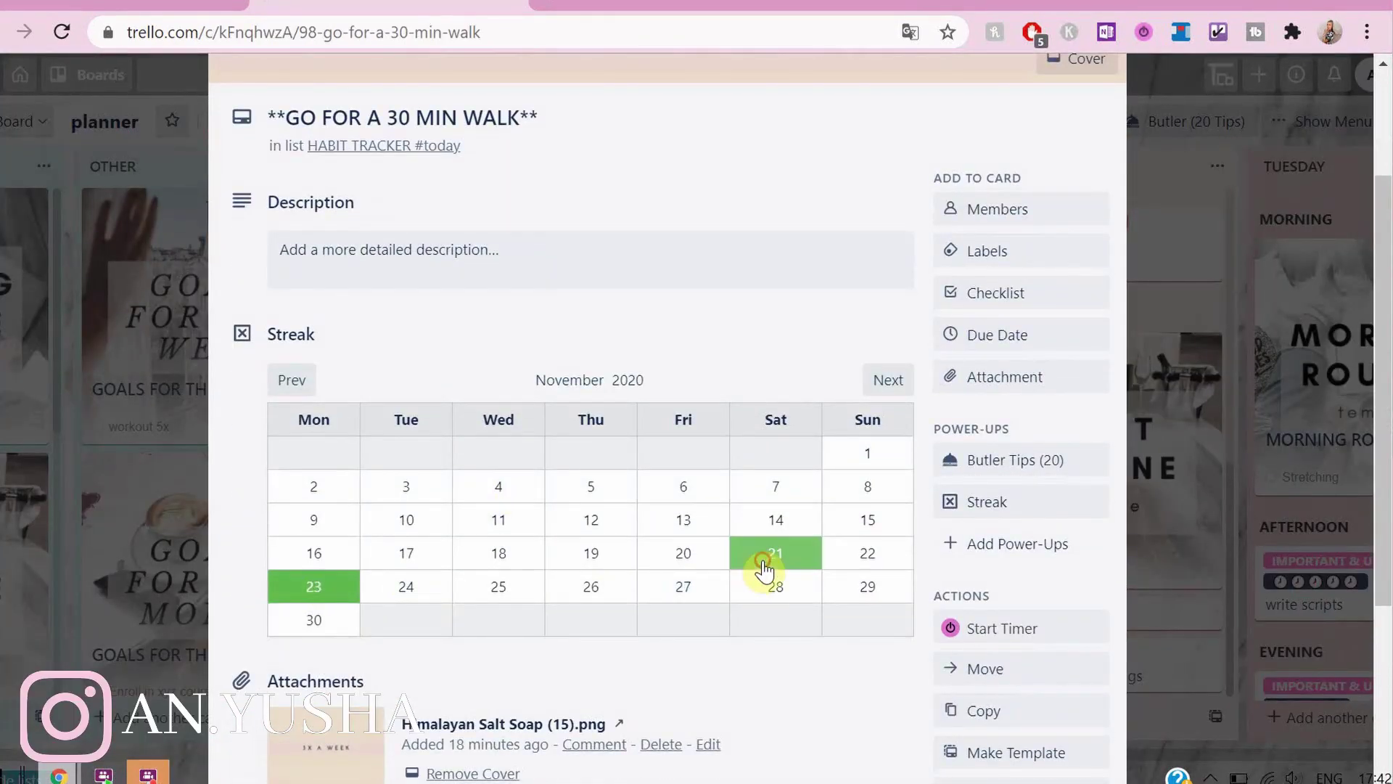
click(1176, 477)
- Mark further days including November 2 and 22 in the WORKOUT card's Streak calendar and view its October 2020 page
click(498, 317)
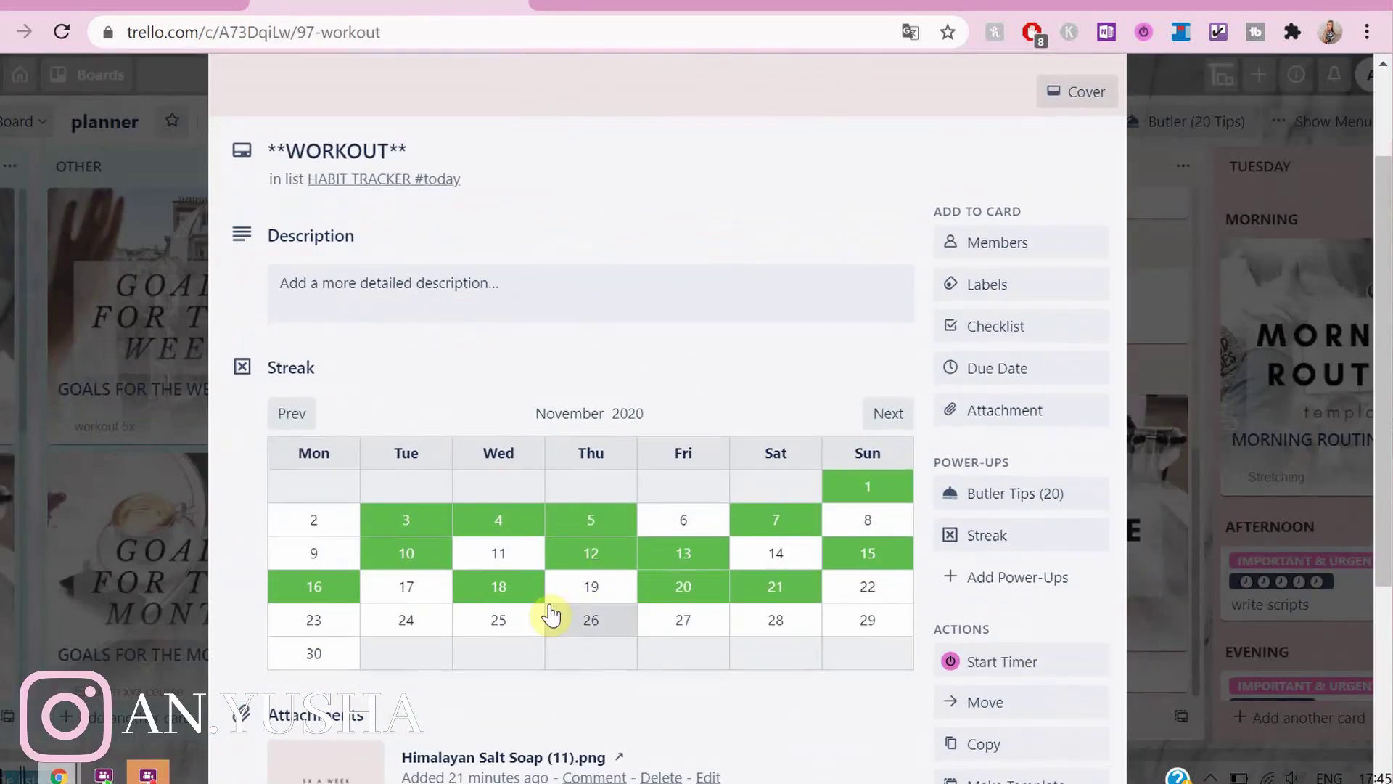
click(1259, 467)
click(399, 567)
key(Escape)
click(537, 317)
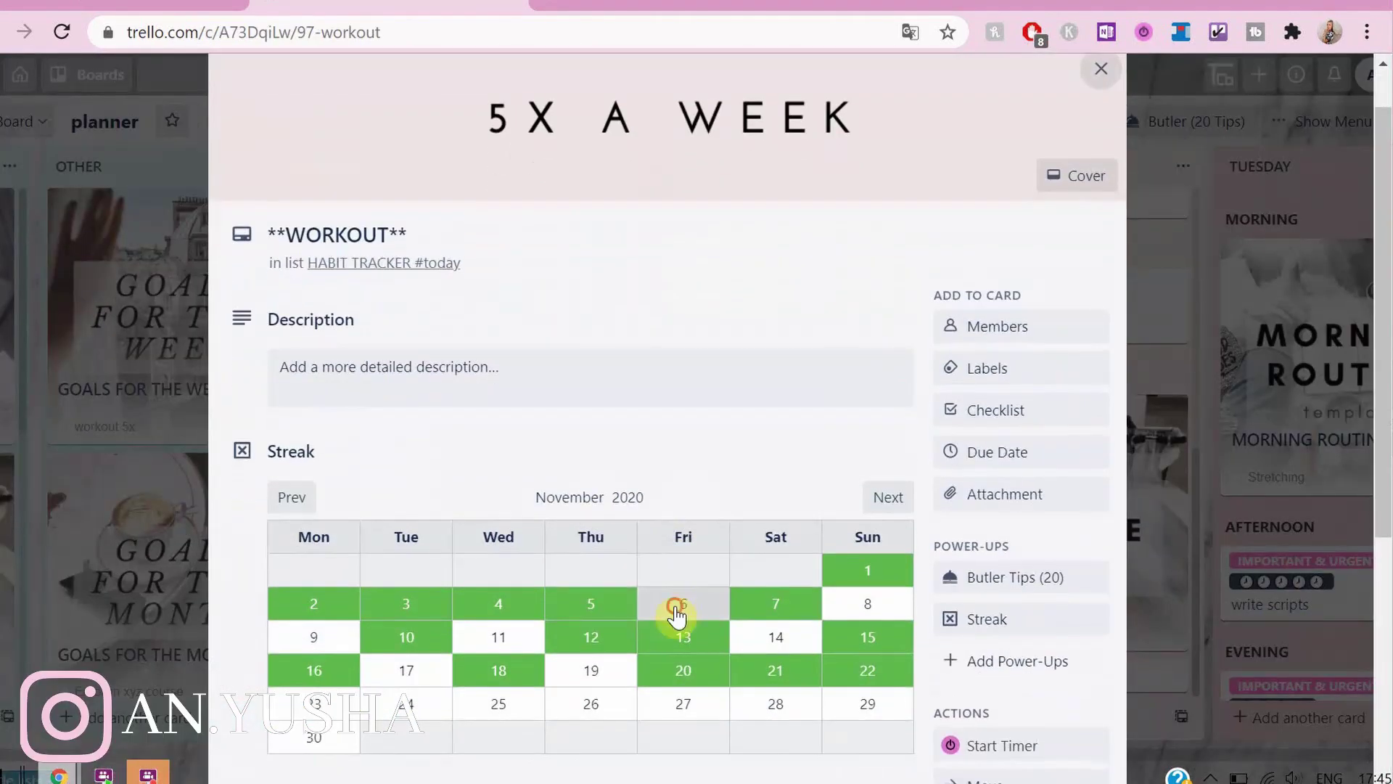
click(292, 497)
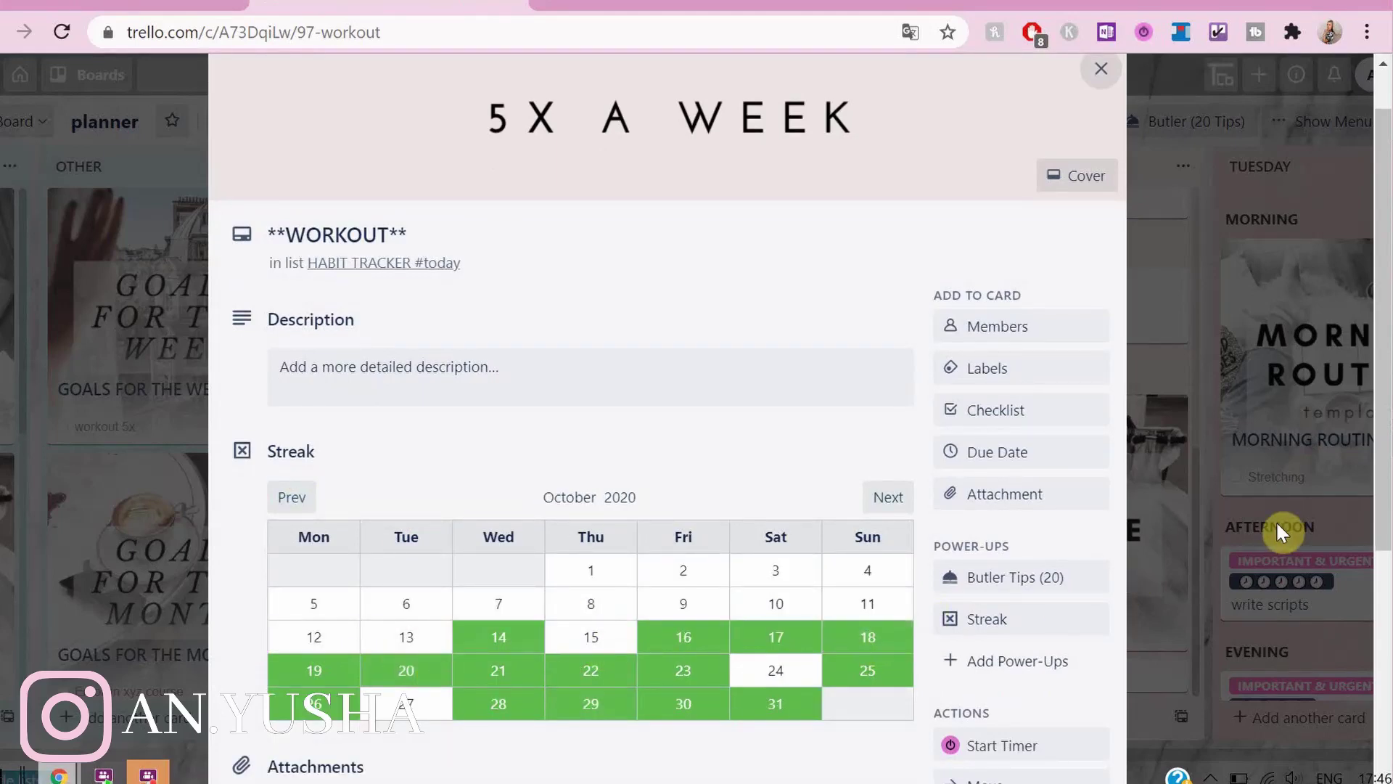
click(1270, 534)
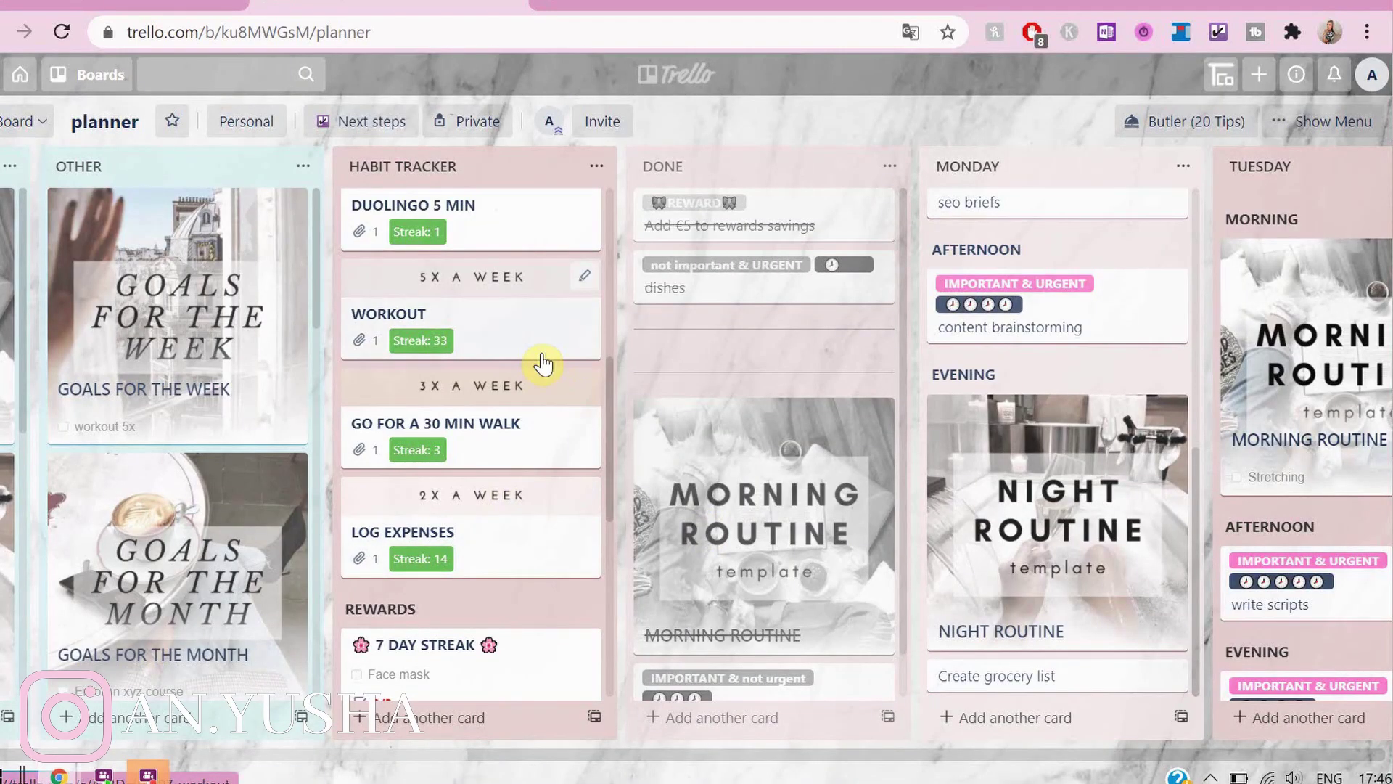
- Toggle two days in the AUDIBLE 30 MIN card's Streak calendar and close the card
scroll(613, 218, up, 5)
click(435, 638)
scroll(834, 631, down, 4)
click(846, 456)
click(706, 455)
click(1242, 453)
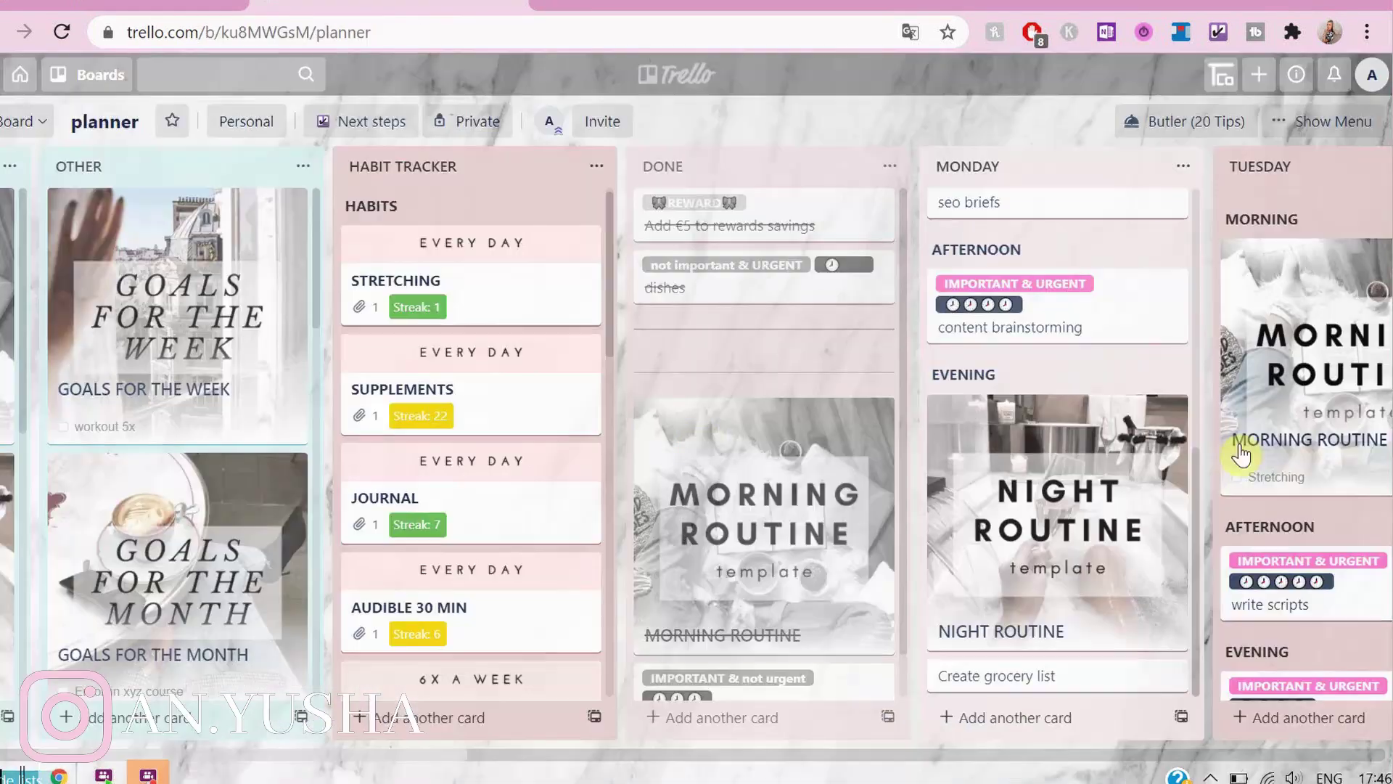
- Review the streak badges on the habit cards down the HABIT TRACKER list
scroll(613, 243, down, 5)
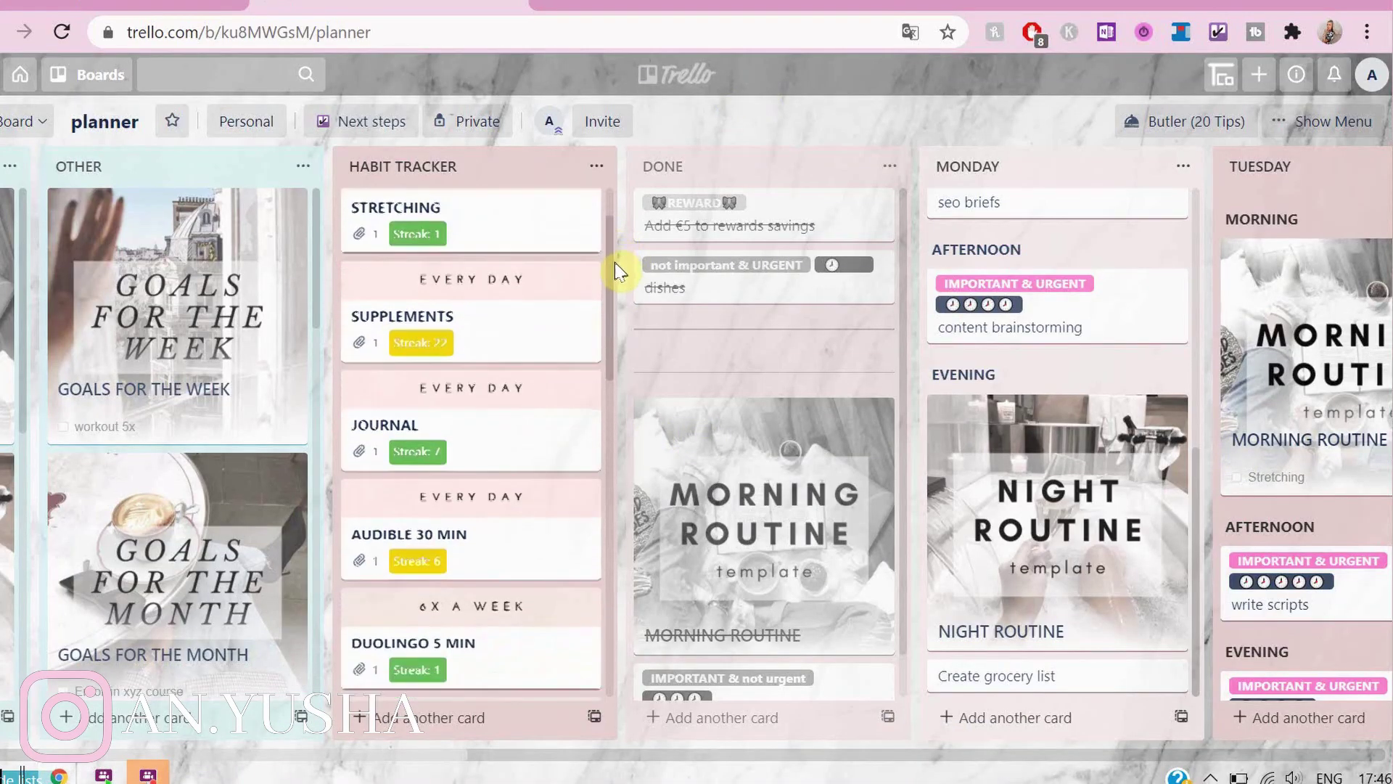
scroll(631, 370, down, 6)
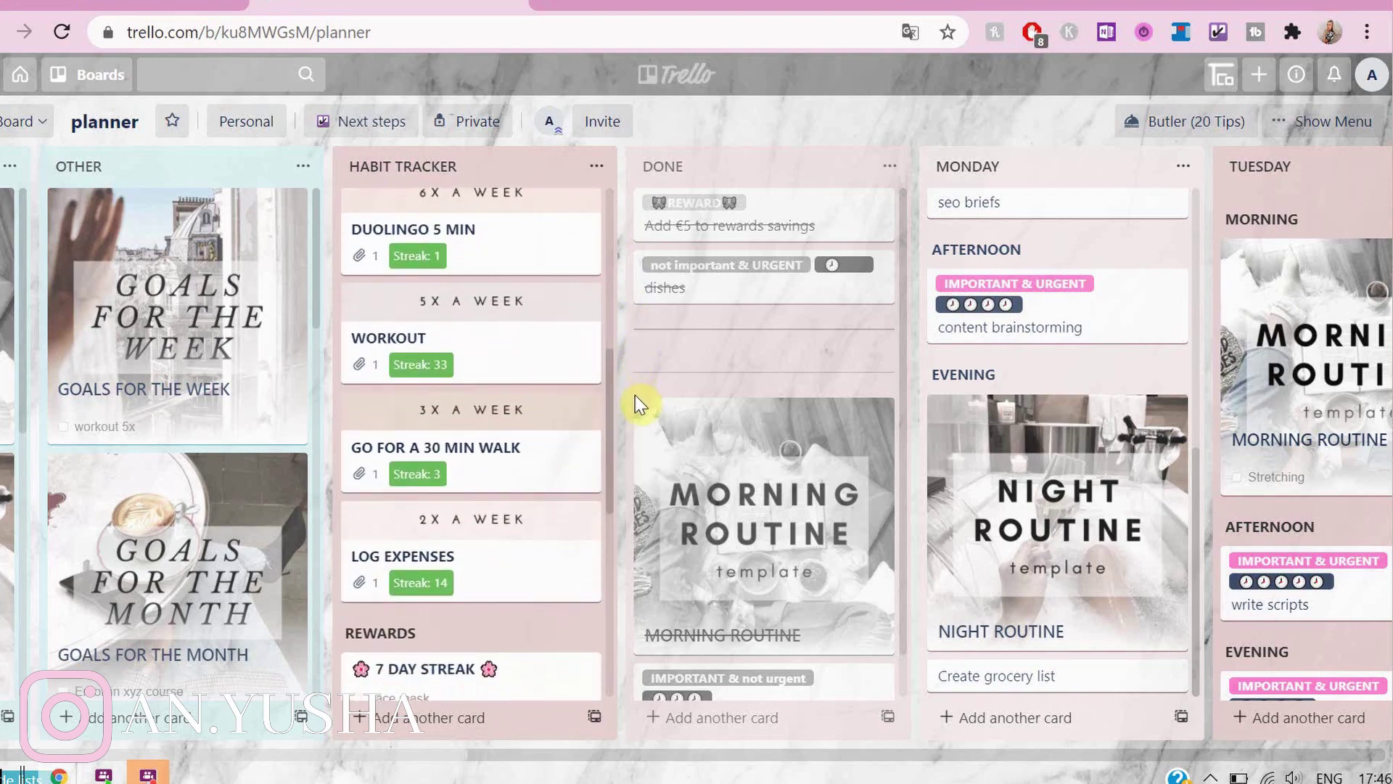